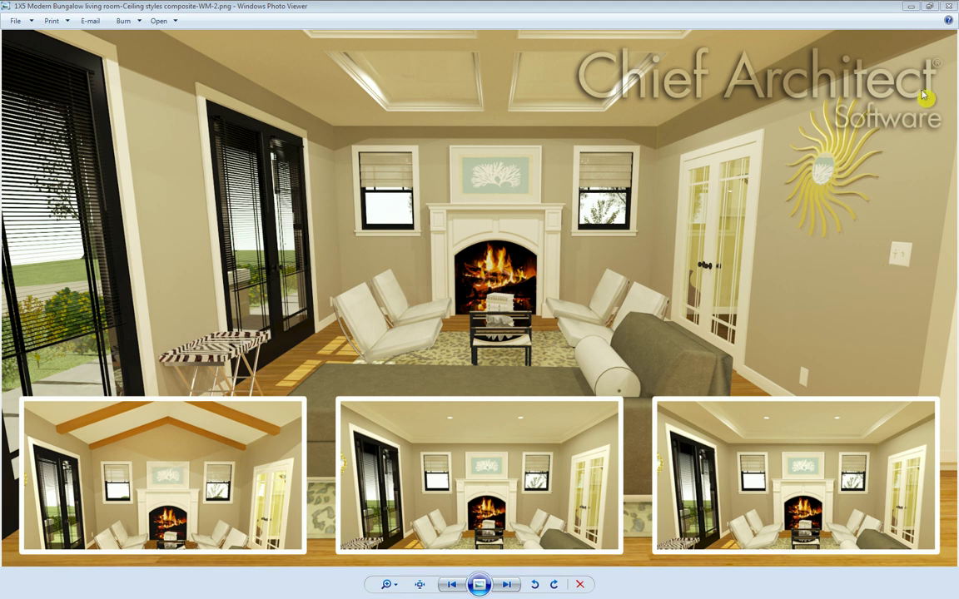
Close the photo viewer and draw a rectangular room of straight exterior walls, about 36'-9" by 22'-1", in the Chief Architect floor plan
{"action": "left_click", "coordinate": [949, 7]}
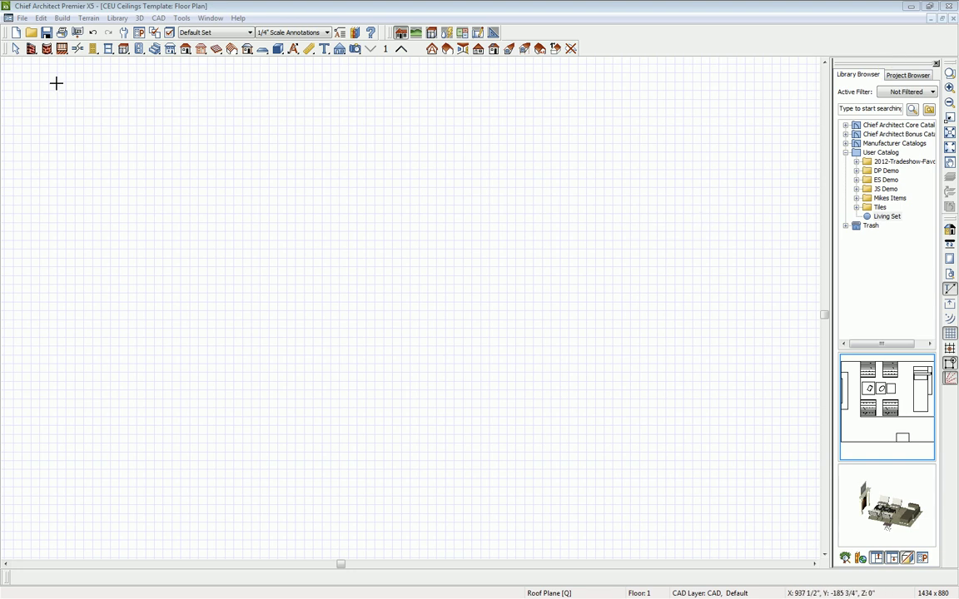
{"action": "left_click", "coordinate": [30, 49]}
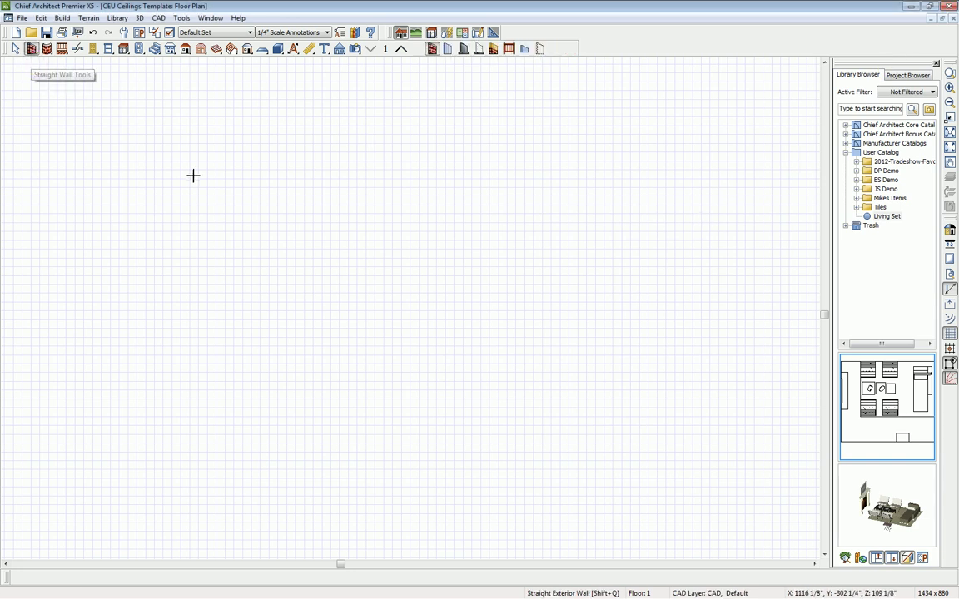
{"action": "mouse_move", "coordinate": [278, 189]}
{"action": "left_mouse_down"}
{"action": "mouse_move", "coordinate": [610, 203]}
{"action": "mouse_move", "coordinate": [601, 203]}
{"action": "mouse_move", "coordinate": [593, 411]}
{"action": "mouse_move", "coordinate": [588, 384]}
{"action": "mouse_move", "coordinate": [280, 357]}
{"action": "mouse_move", "coordinate": [279, 197]}
{"action": "left_mouse_up"}
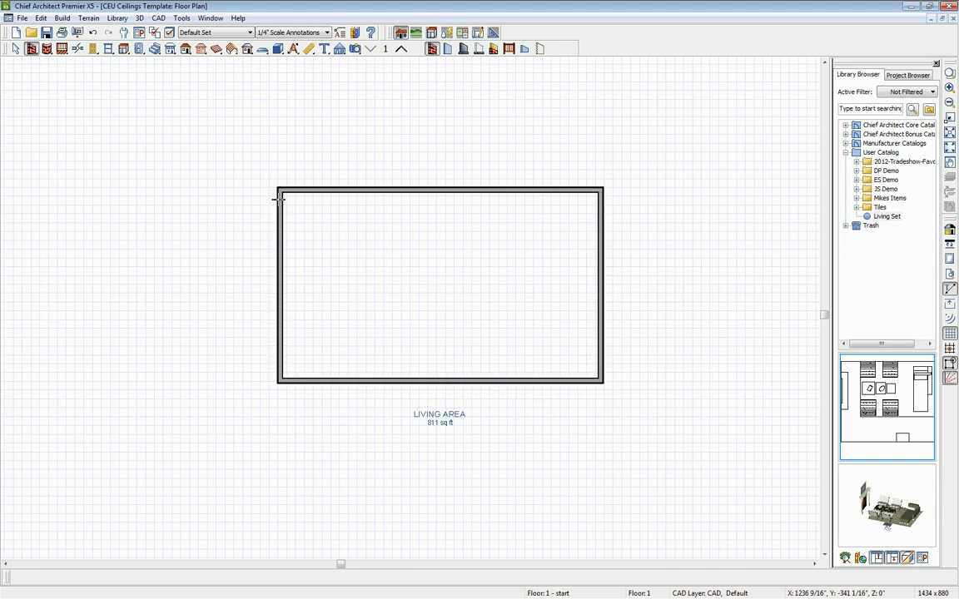
{"action": "key", "text": "space"}
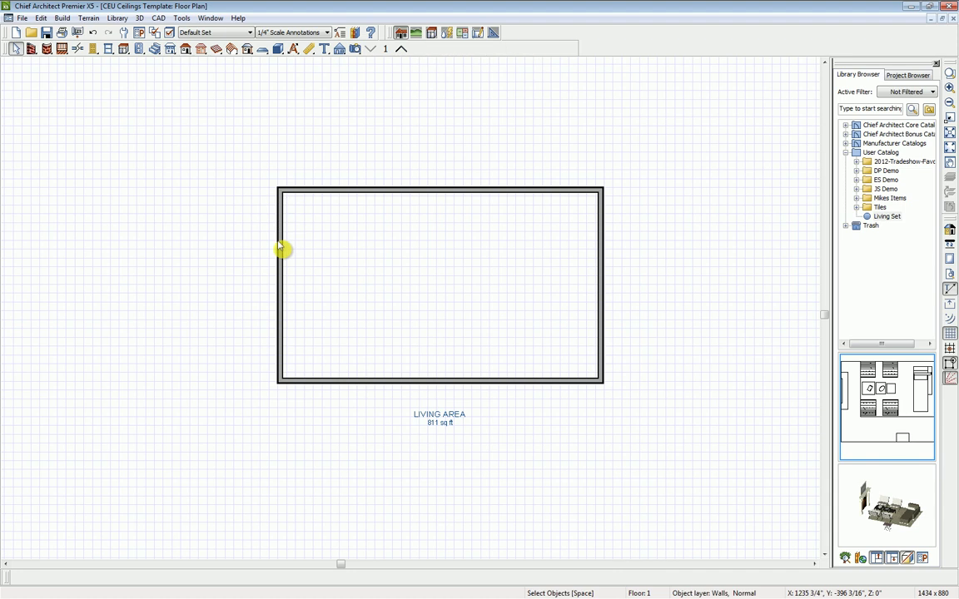
Resize the room to 32' wide by 18' deep by moving its left and upper walls
{"action": "left_click", "coordinate": [282, 248]}
{"action": "left_click", "coordinate": [426, 234]}
{"action": "type", "text": "32"}
{"action": "key", "text": "Return"}
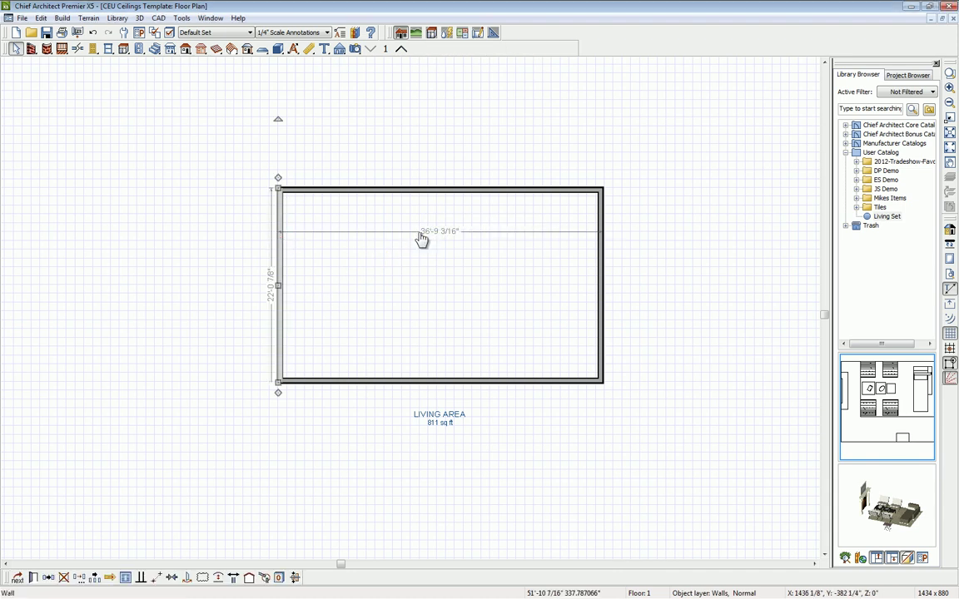
{"action": "left_click", "coordinate": [463, 191]}
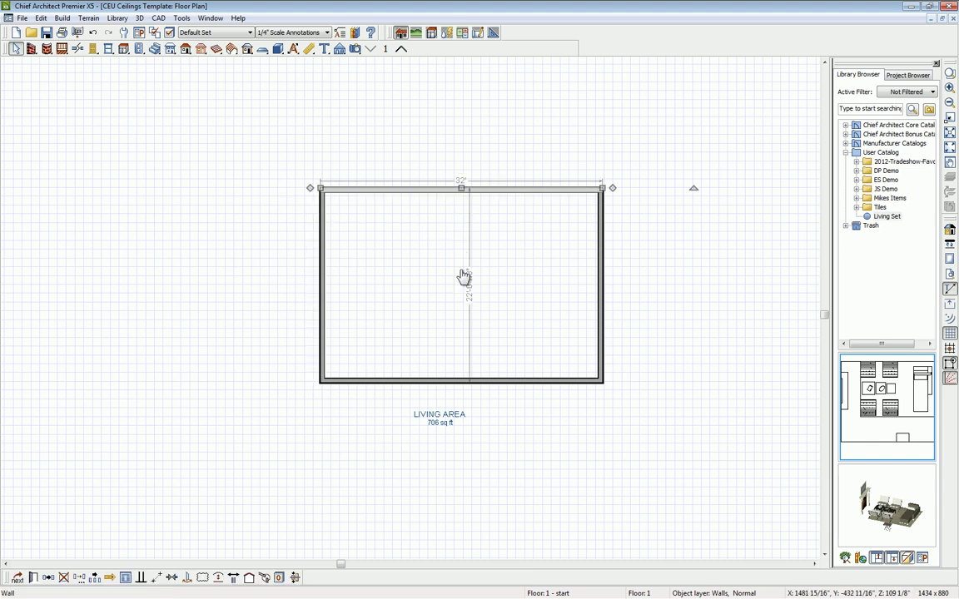
{"action": "left_click", "coordinate": [469, 293]}
{"action": "type", "text": "18"}
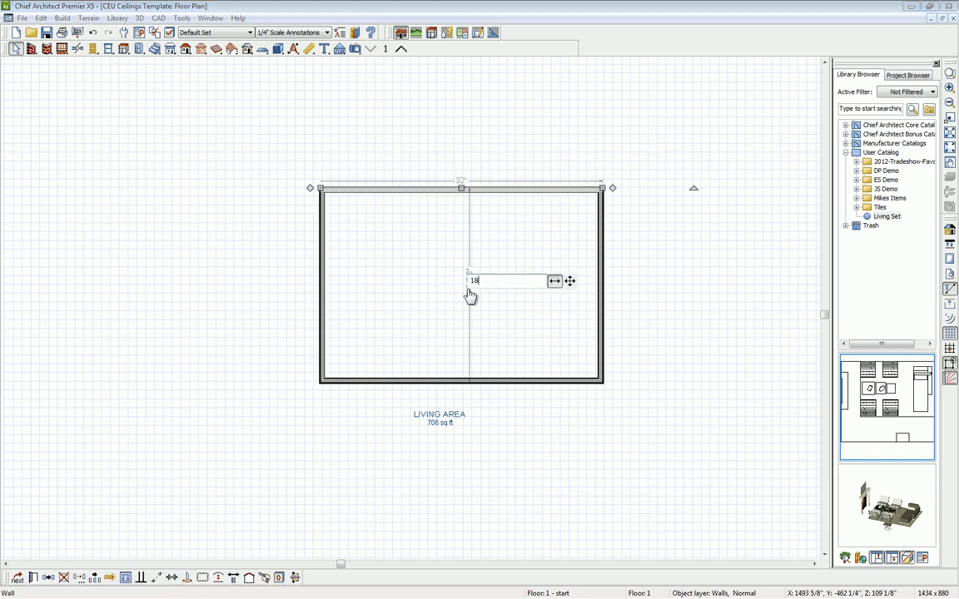
{"action": "key", "text": "Return"}
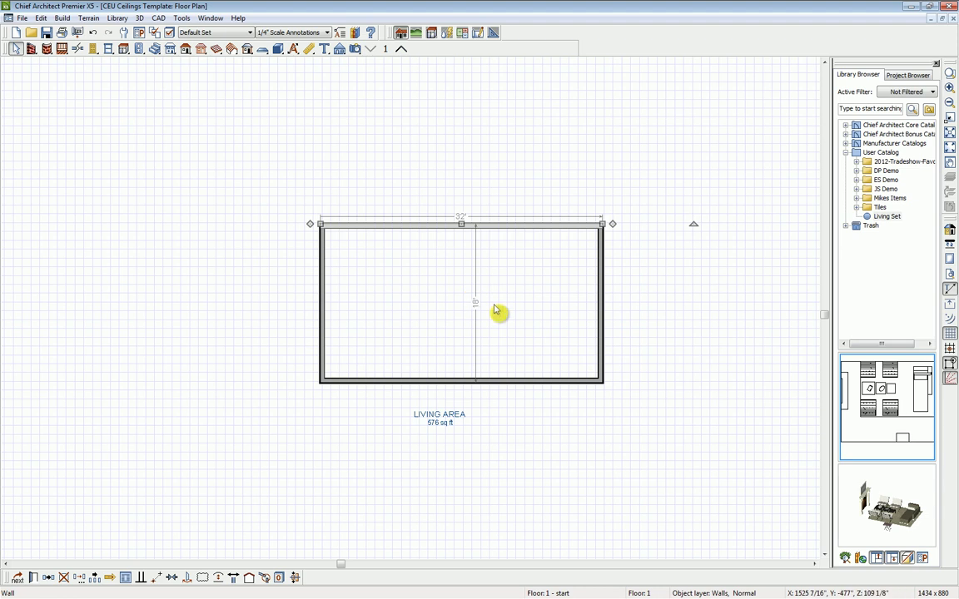
{"action": "middle_click_drag", "start_coordinate": [529, 334], "coordinate": [492, 289]}
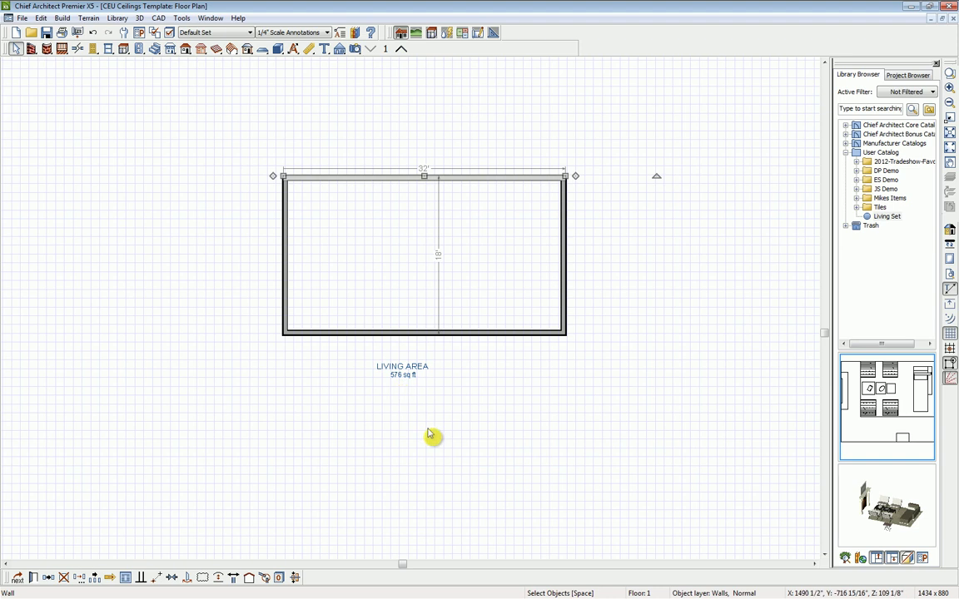
{"action": "key", "text": "Escape"}
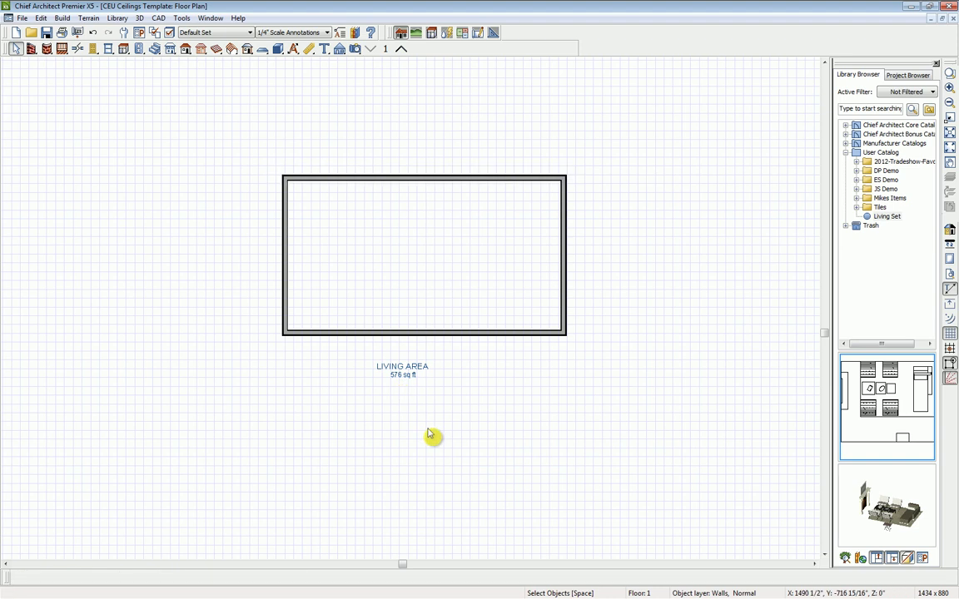
Place two 6068 hinged double doors in the plan's lower wall, both swinging into the room
{"action": "left_click", "coordinate": [94, 51]}
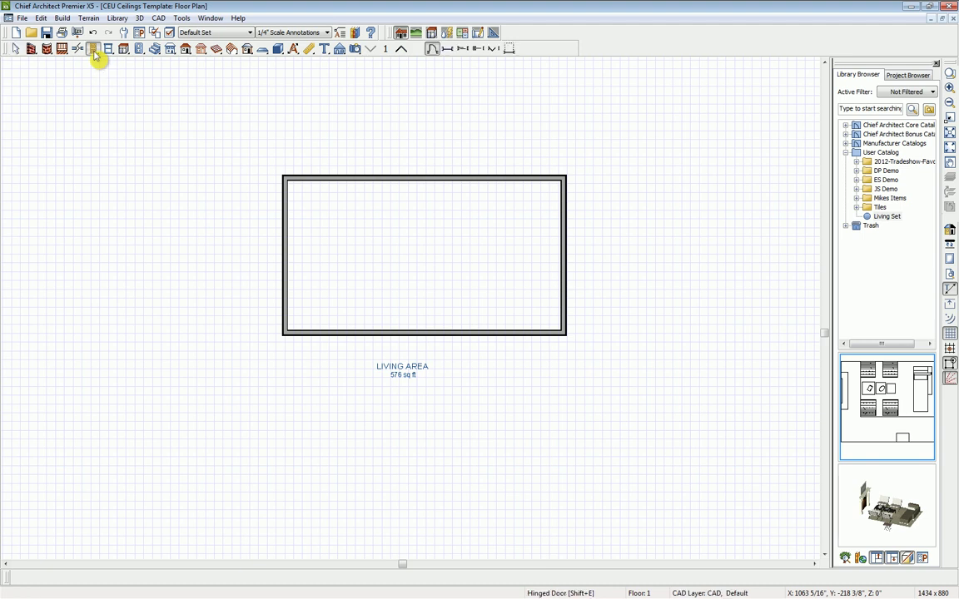
{"action": "left_click", "coordinate": [331, 334]}
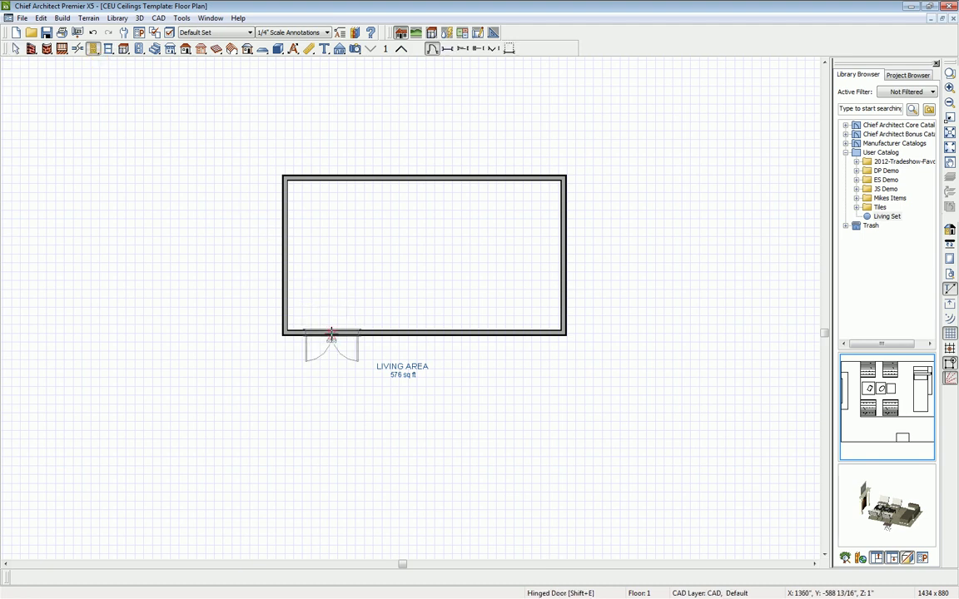
{"action": "left_click", "coordinate": [333, 330]}
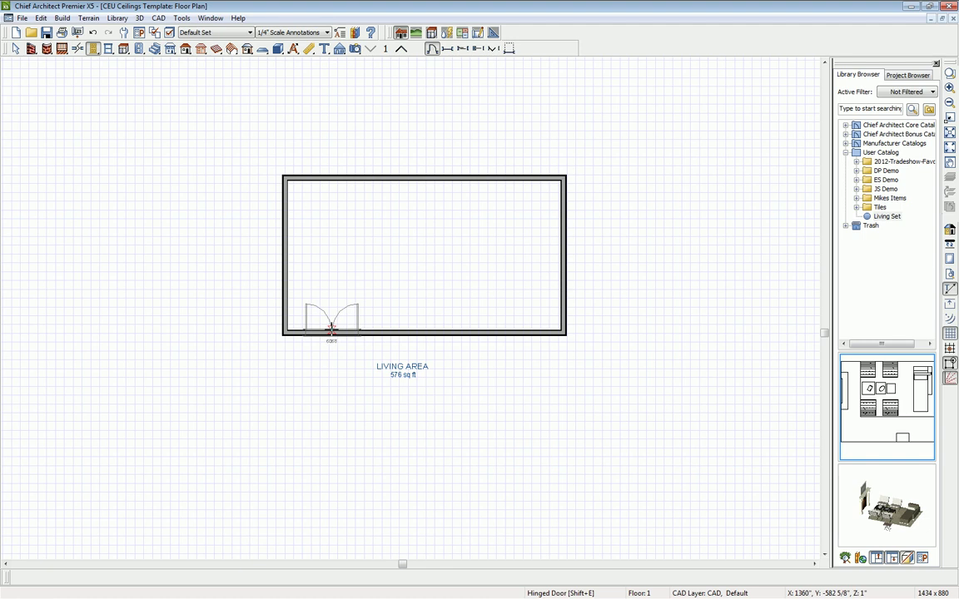
{"action": "left_click_drag", "start_coordinate": [378, 331], "coordinate": [442, 333]}
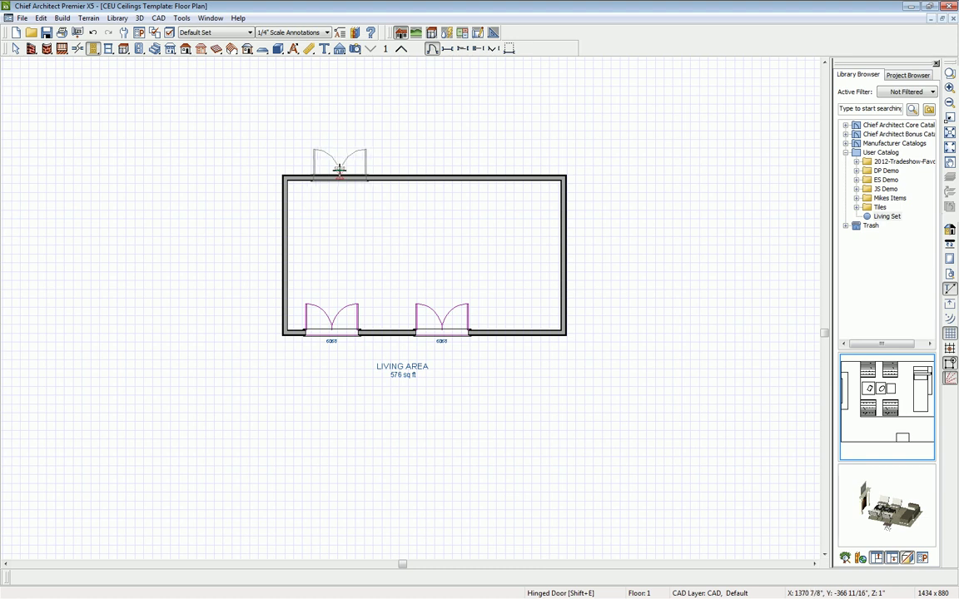
Place a 6068 double door near the left end of the upper wall and reverse its swing into the room
{"action": "left_click", "coordinate": [334, 171]}
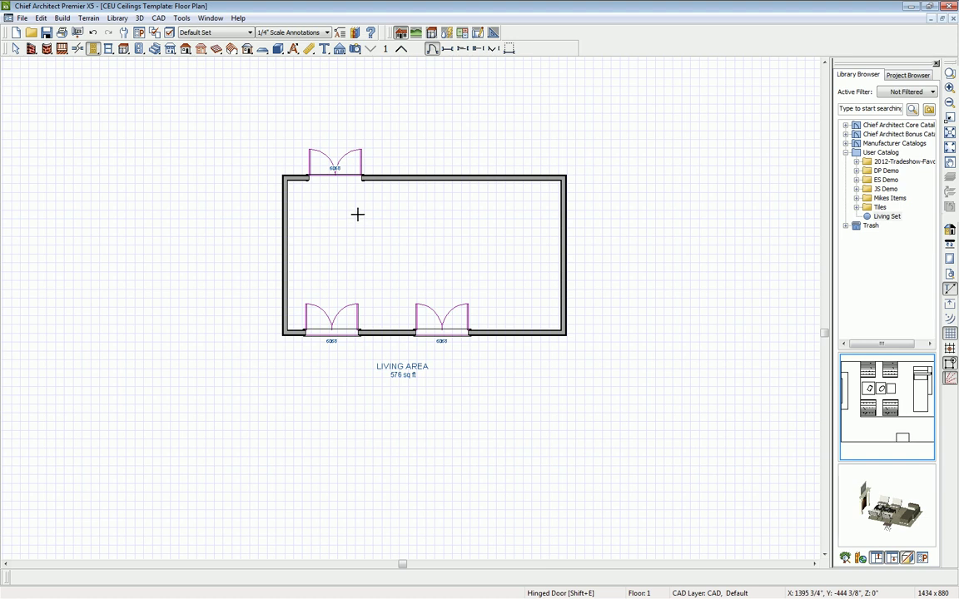
{"action": "left_click", "coordinate": [346, 178]}
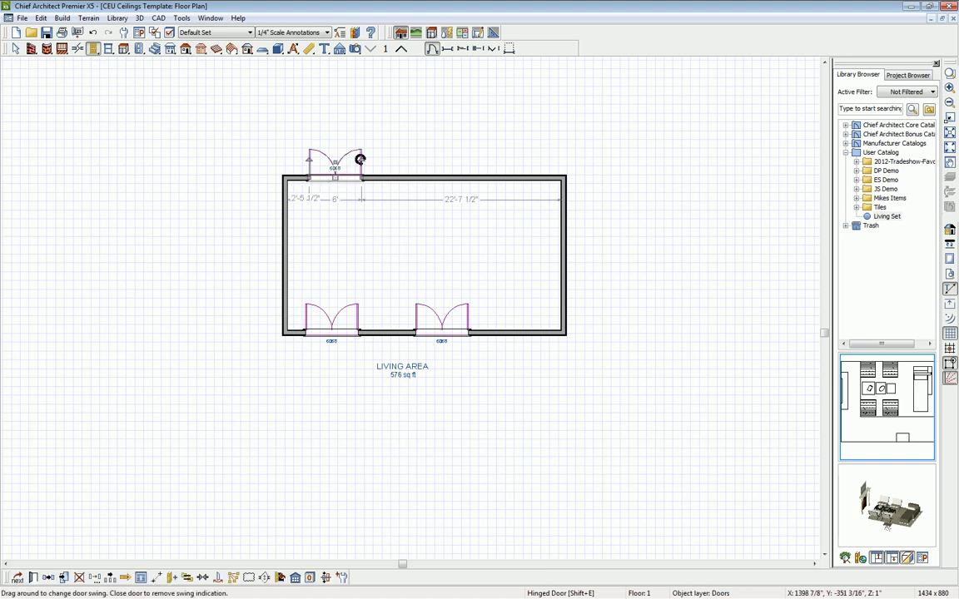
{"action": "left_click_drag", "start_coordinate": [359, 159], "coordinate": [362, 200]}
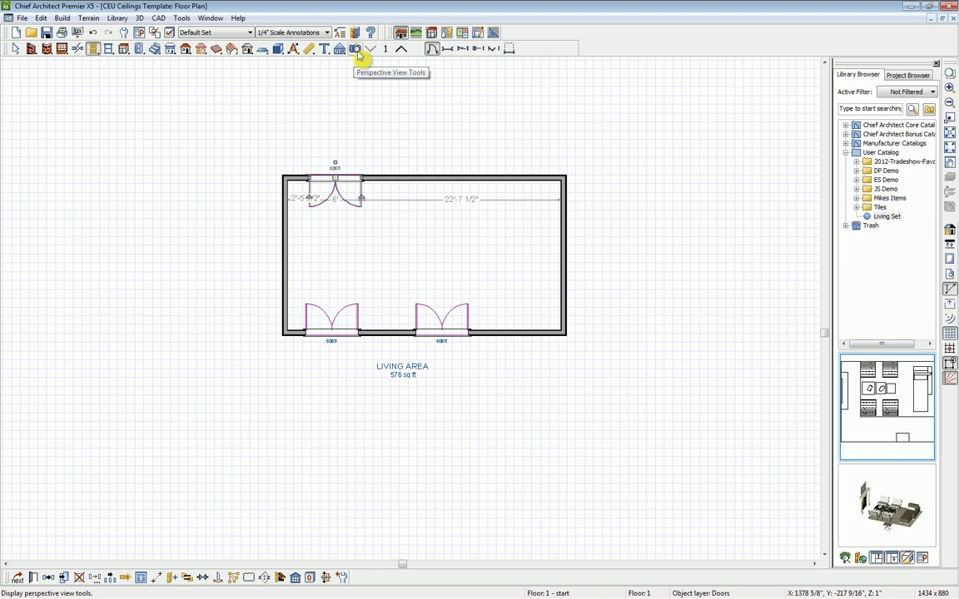
Build the roof with Build Roof Planes and Auto Rebuild Roofs enabled, without displaying the Roof Planes layer in the plan
{"action": "left_click", "coordinate": [187, 49]}
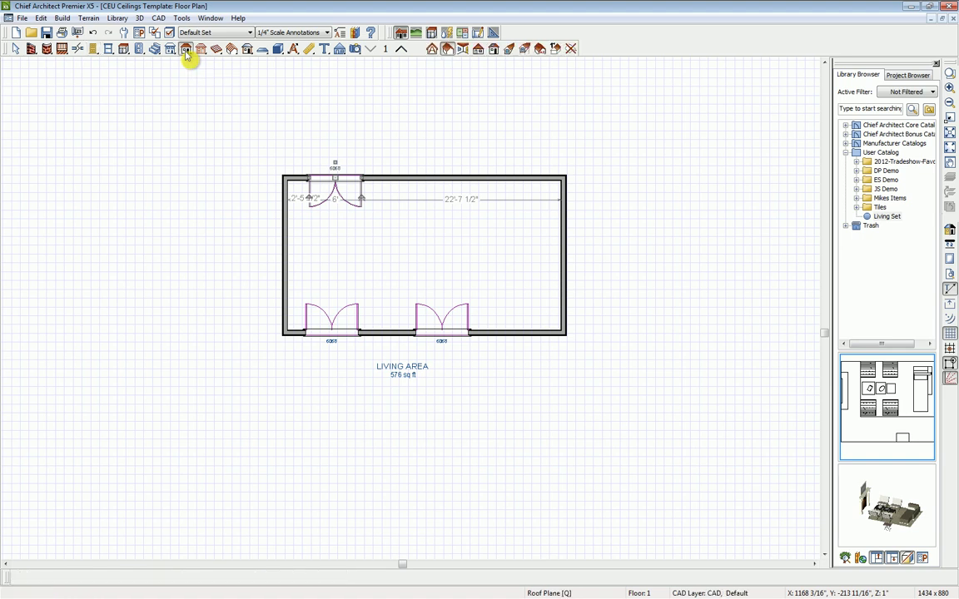
{"action": "left_click", "coordinate": [430, 49]}
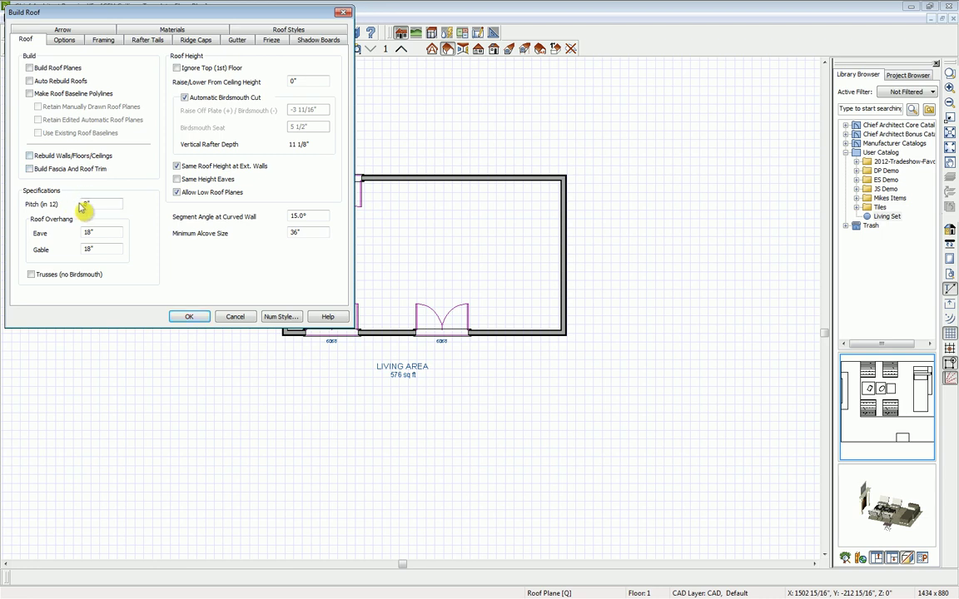
{"action": "left_click", "coordinate": [30, 68]}
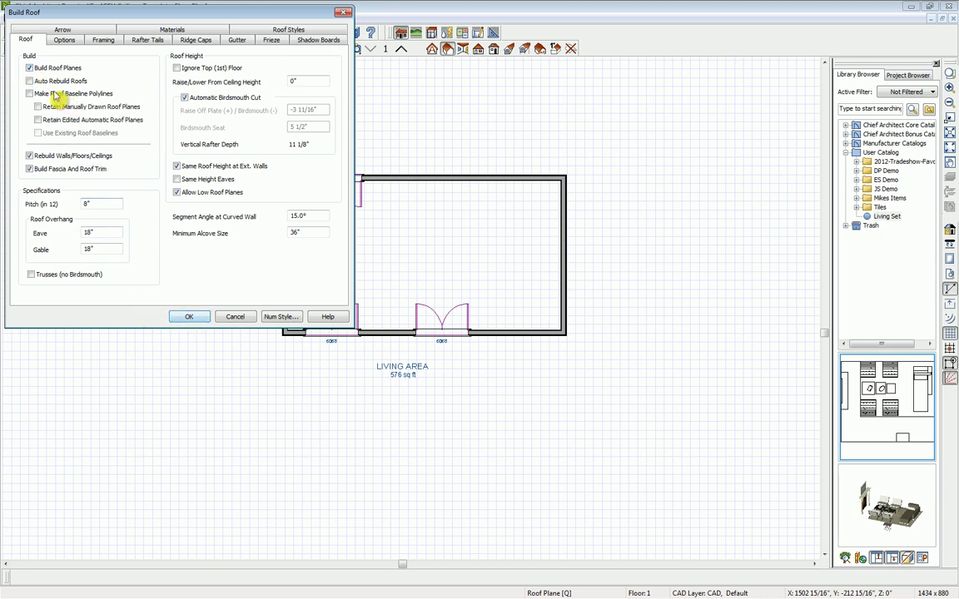
{"action": "left_click", "coordinate": [30, 80]}
{"action": "left_click", "coordinate": [189, 317]}
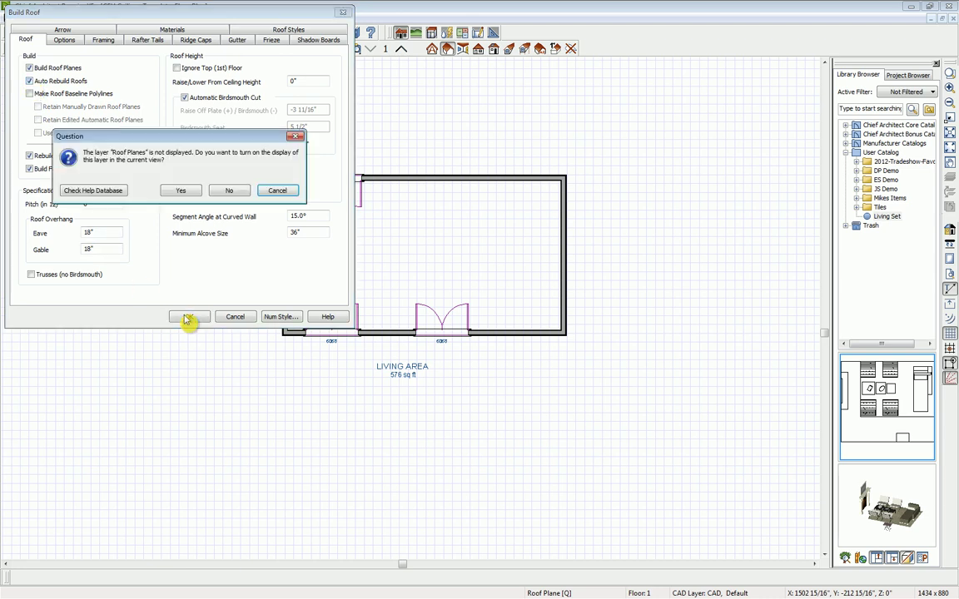
{"action": "left_click", "coordinate": [224, 194]}
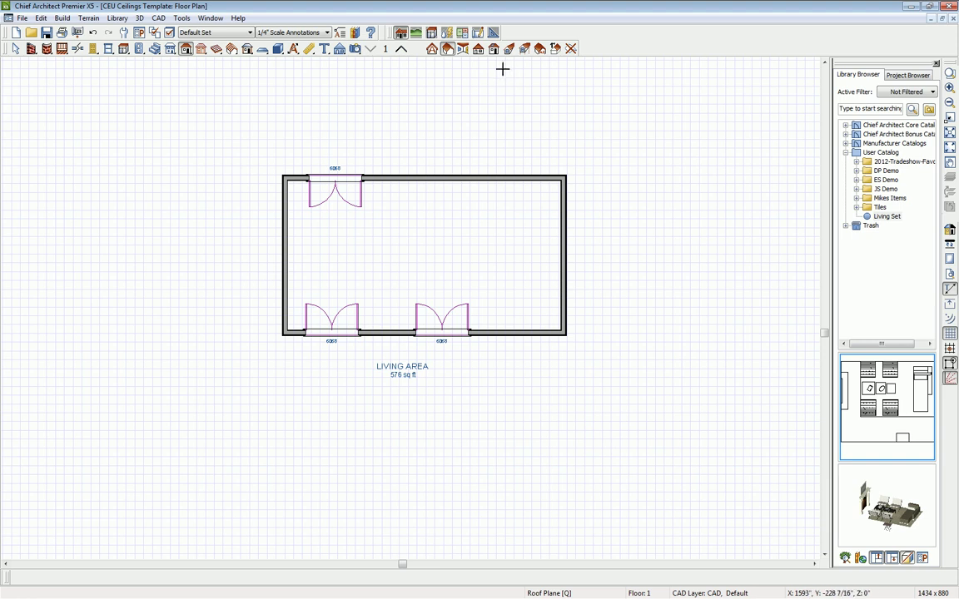
Create a Perspective Full Overview of the building and orbit it to show the end wall beside the blank stretch of siding
{"action": "left_click", "coordinate": [355, 49]}
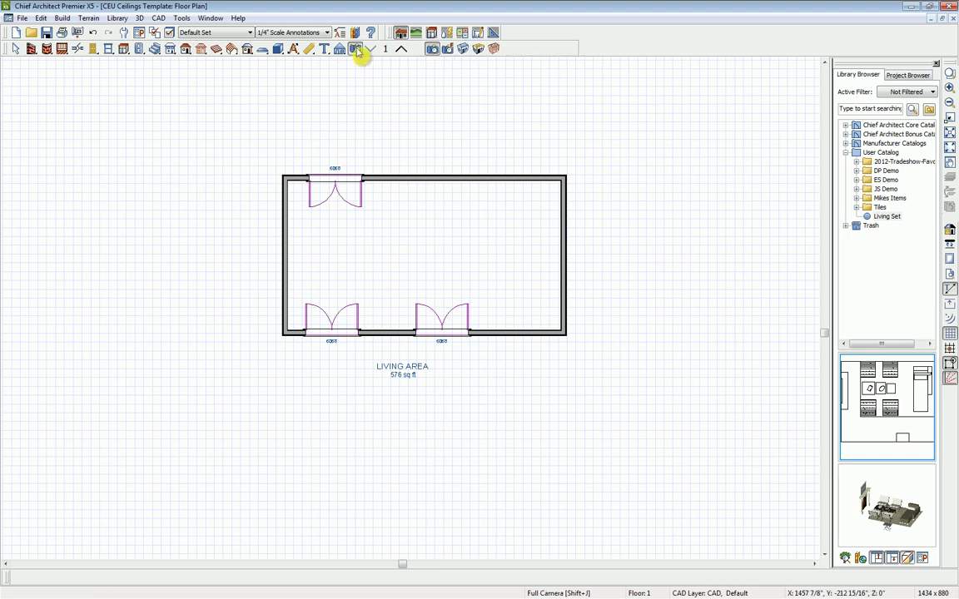
{"action": "left_click", "coordinate": [462, 50]}
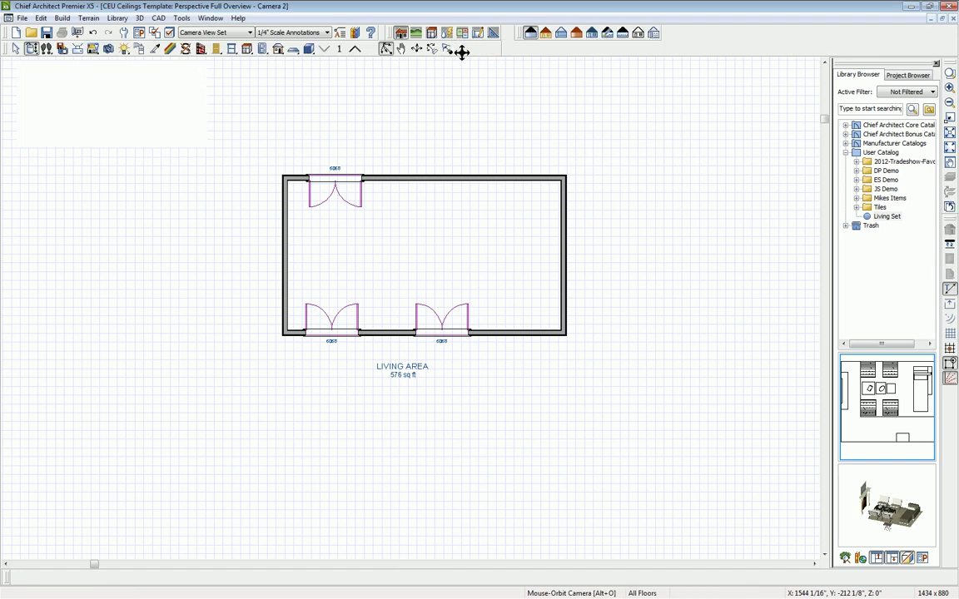
{"action": "left_click", "coordinate": [484, 321]}
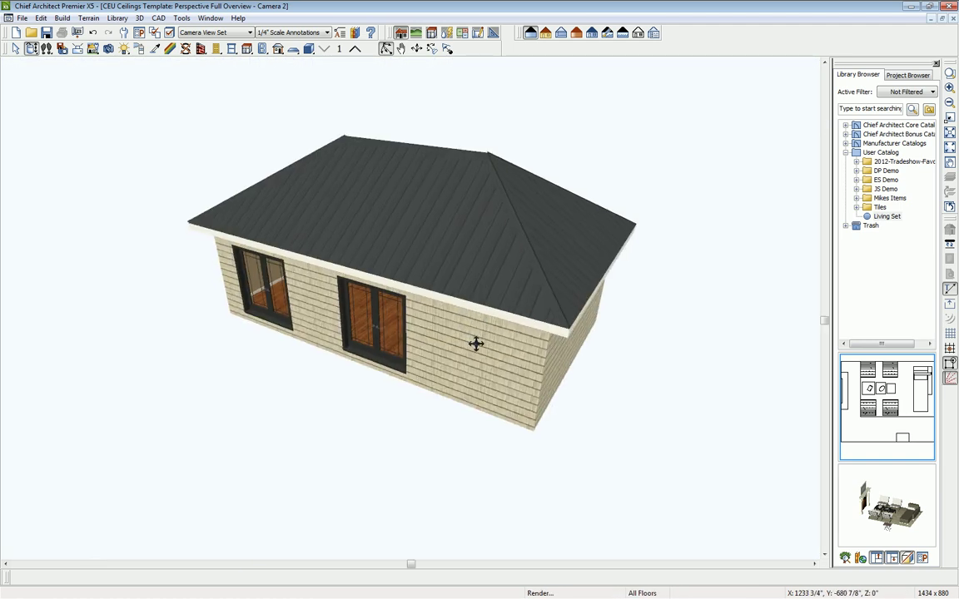
{"action": "mouse_move", "coordinate": [462, 325]}
{"action": "left_mouse_down"}
{"action": "mouse_move", "coordinate": [493, 316]}
{"action": "mouse_move", "coordinate": [262, 321]}
{"action": "mouse_move", "coordinate": [472, 328]}
{"action": "left_mouse_up"}
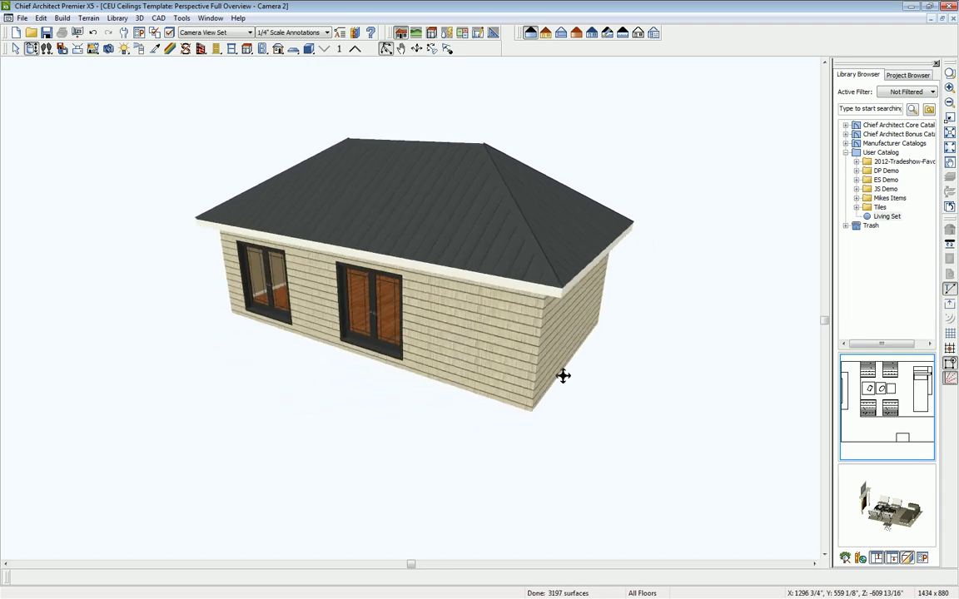
Change the short end wall farthest from the double doors from a hip wall into a gable wall
{"action": "key", "text": "space"}
{"action": "left_click", "coordinate": [565, 341]}
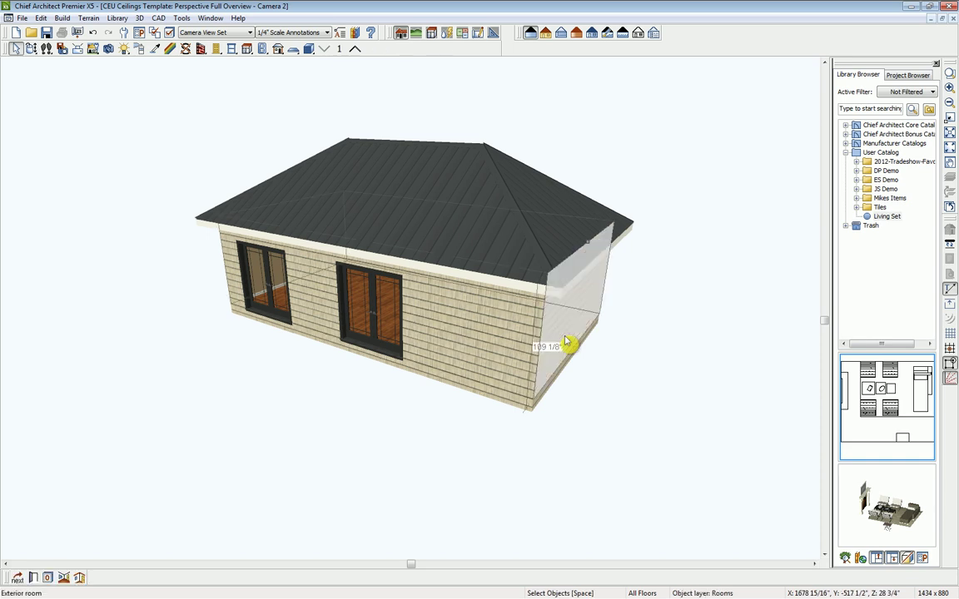
{"action": "left_click", "coordinate": [565, 341]}
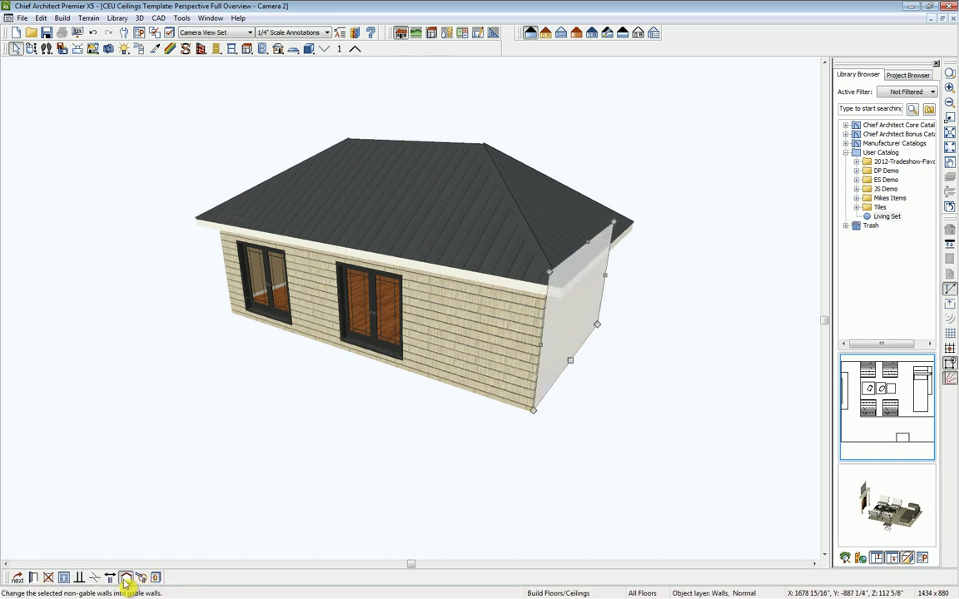
{"action": "left_click", "coordinate": [125, 579]}
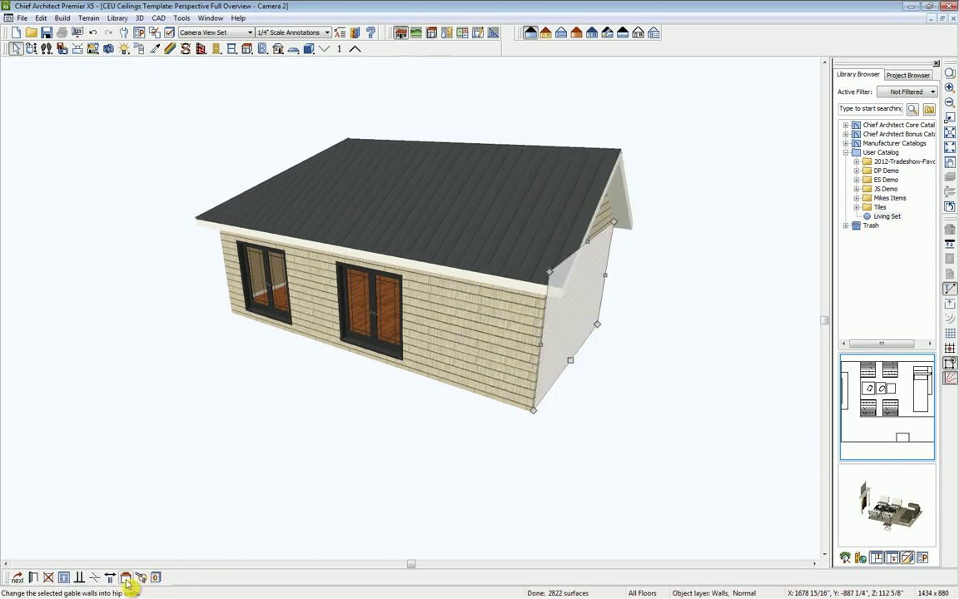
Change the opposite short end wall, nearest the double doors, into a gable wall
{"action": "left_click", "coordinate": [31, 48]}
{"action": "left_click_drag", "start_coordinate": [32, 66], "coordinate": [133, 256]}
{"action": "left_click_drag", "start_coordinate": [264, 270], "coordinate": [294, 275]}
{"action": "key", "text": "space"}
{"action": "left_click", "coordinate": [292, 322]}
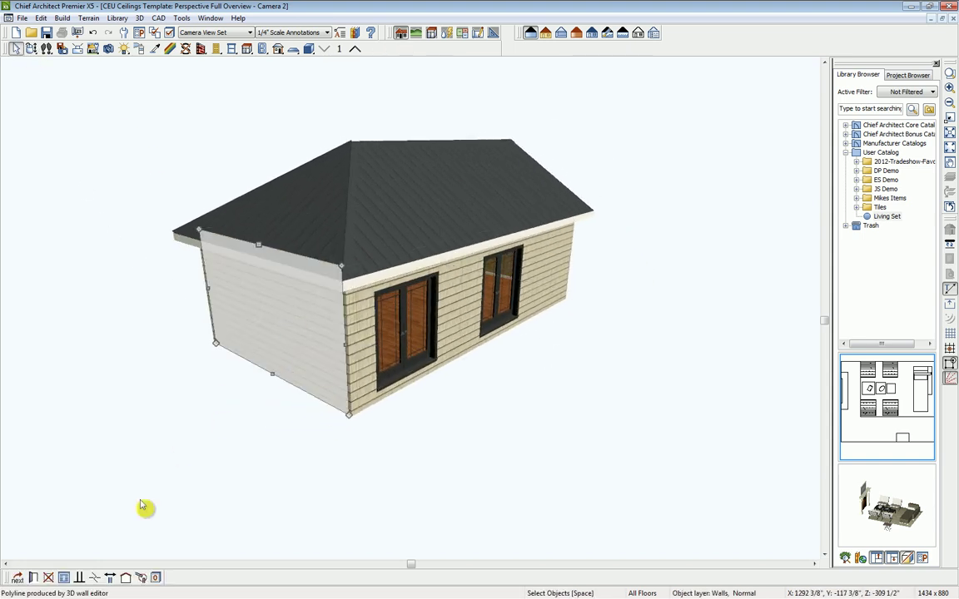
{"action": "left_click", "coordinate": [126, 578]}
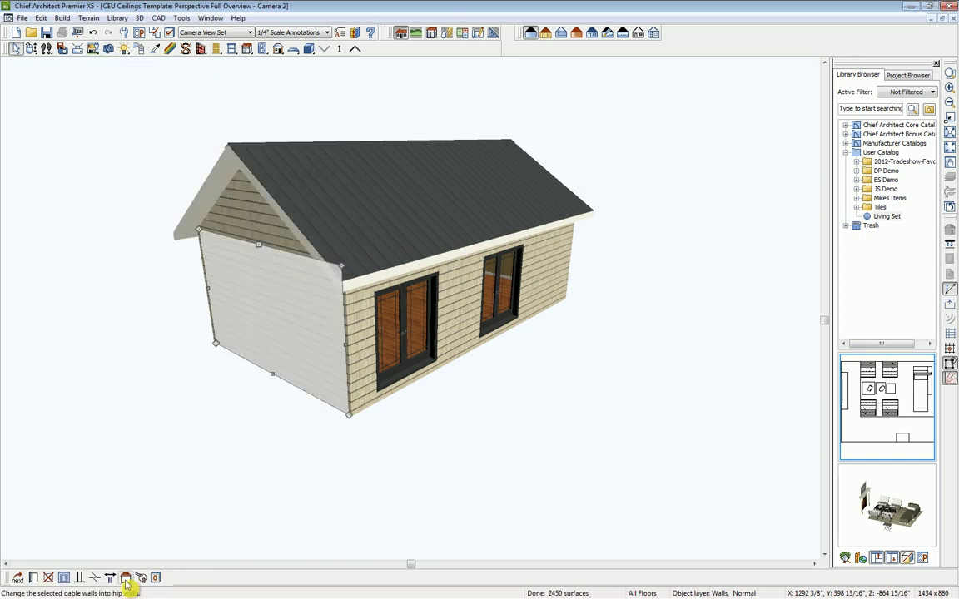
{"action": "key", "text": "Escape"}
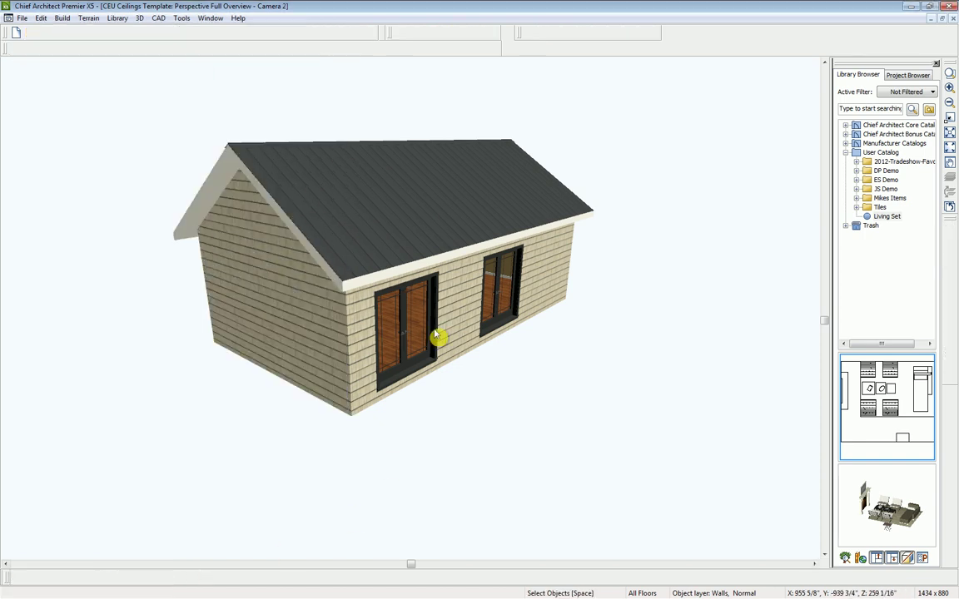
Close the overview and create a Full Camera view inside the room, looking from the plan's right end toward the left wall
{"action": "left_click", "coordinate": [953, 19]}
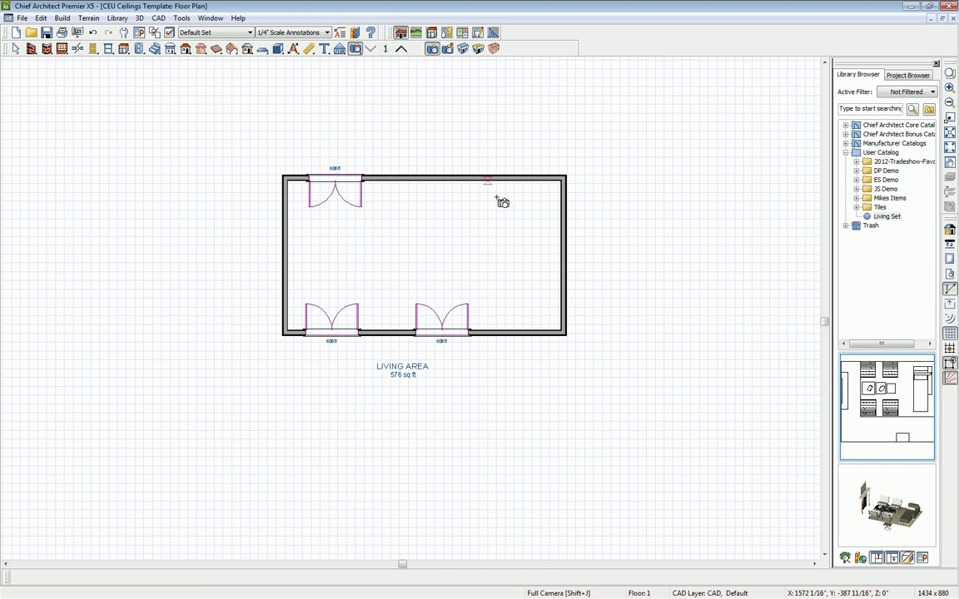
{"action": "left_click_drag", "start_coordinate": [546, 236], "coordinate": [409, 275]}
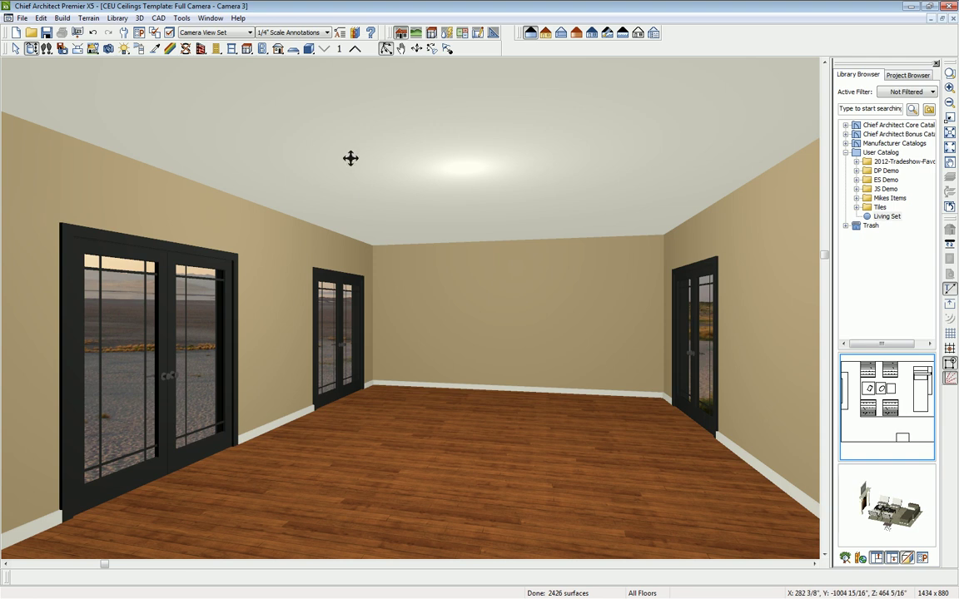
Tile the camera view and floor plan vertically and adjust the camera to show the far wall with doors on both sides
{"action": "left_click", "coordinate": [211, 18]}
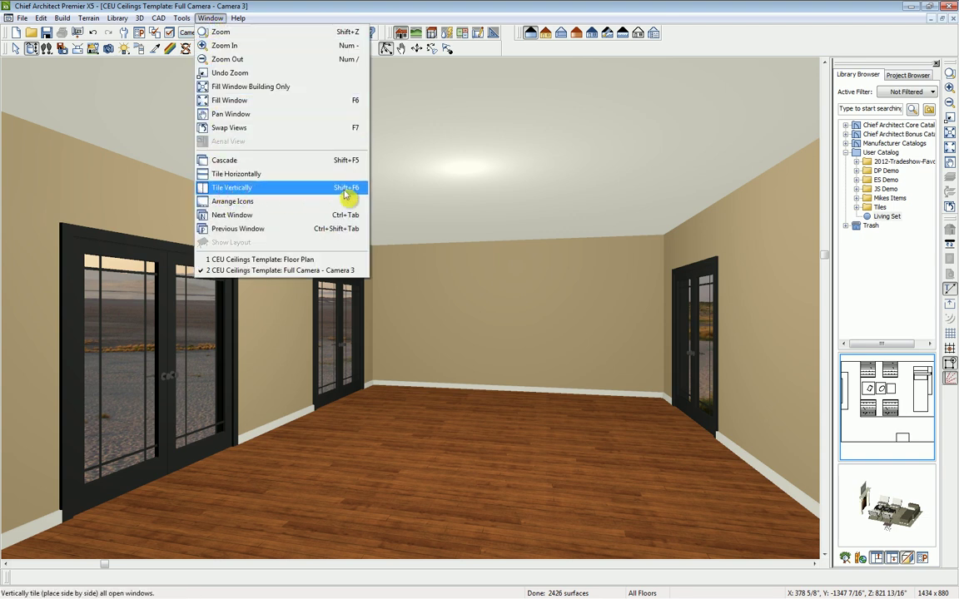
{"action": "left_click", "coordinate": [247, 188]}
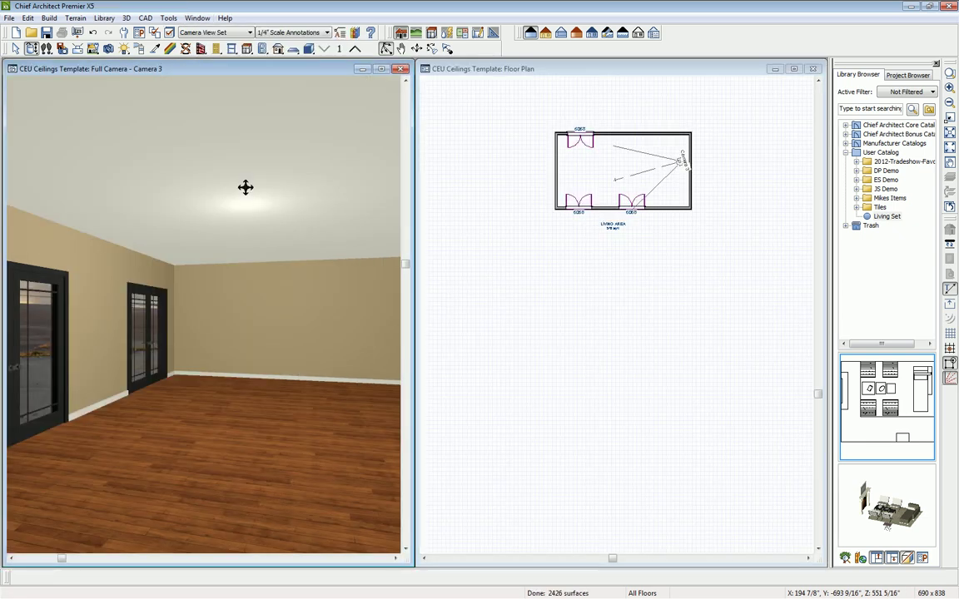
{"action": "scroll", "coordinate": [250, 288], "scroll_direction": "down", "scroll_amount": 2}
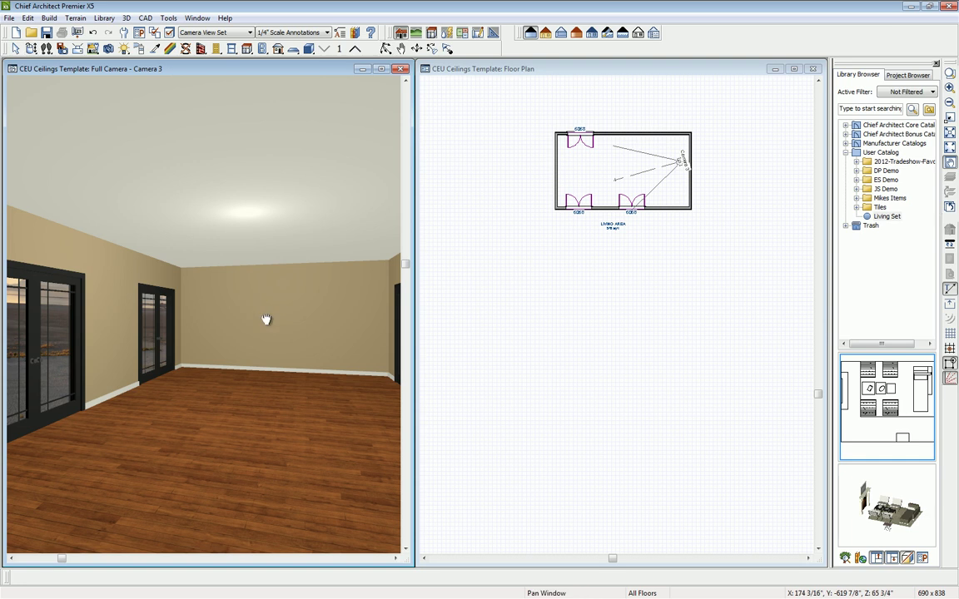
{"action": "scroll", "coordinate": [267, 320], "scroll_direction": "down", "scroll_amount": 2}
{"action": "key", "text": "alt+o"}
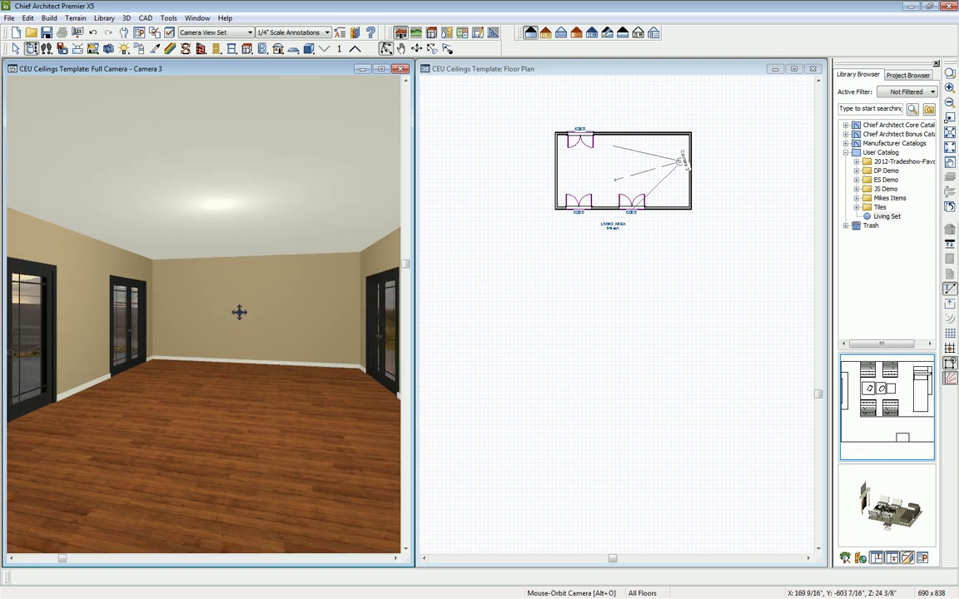
Place the Living Set block from the User Catalog in the living room in the floor plan
{"action": "left_click", "coordinate": [667, 106]}
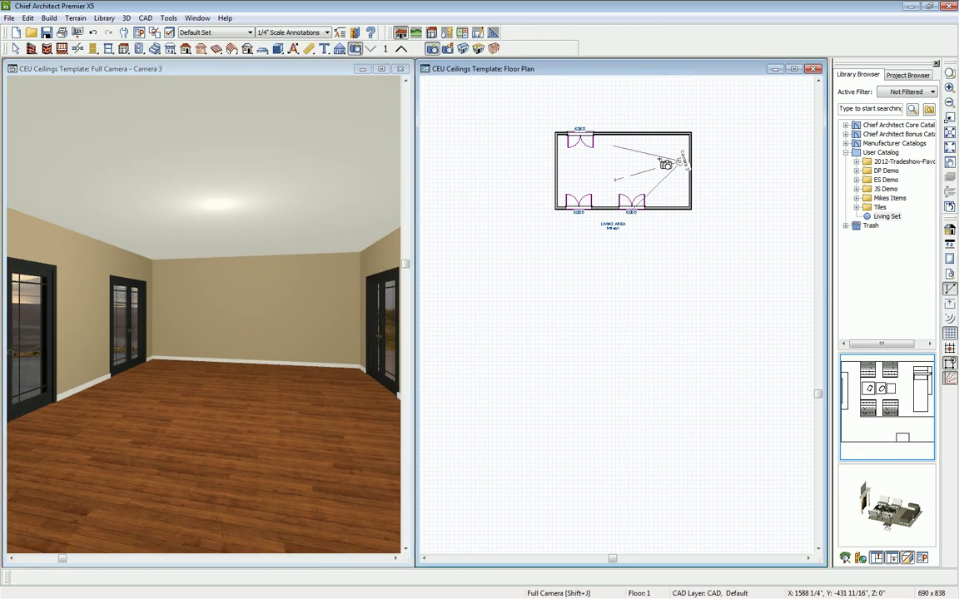
{"action": "scroll", "coordinate": [617, 168], "scroll_direction": "up", "scroll_amount": 2}
{"action": "middle_click_drag", "start_coordinate": [616, 172], "coordinate": [614, 270]}
{"action": "scroll", "coordinate": [606, 250], "scroll_direction": "up", "scroll_amount": 3}
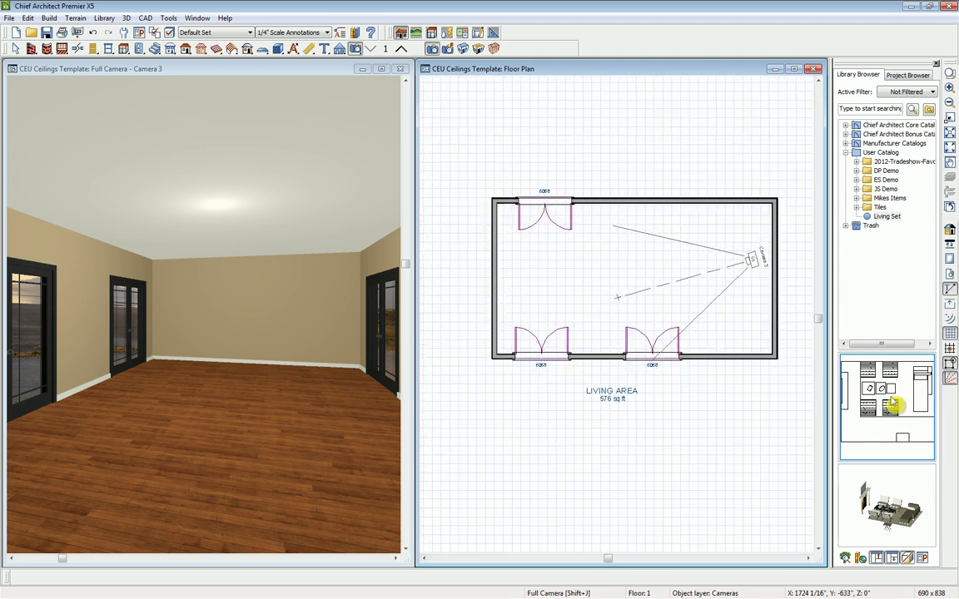
{"action": "left_click", "coordinate": [890, 395]}
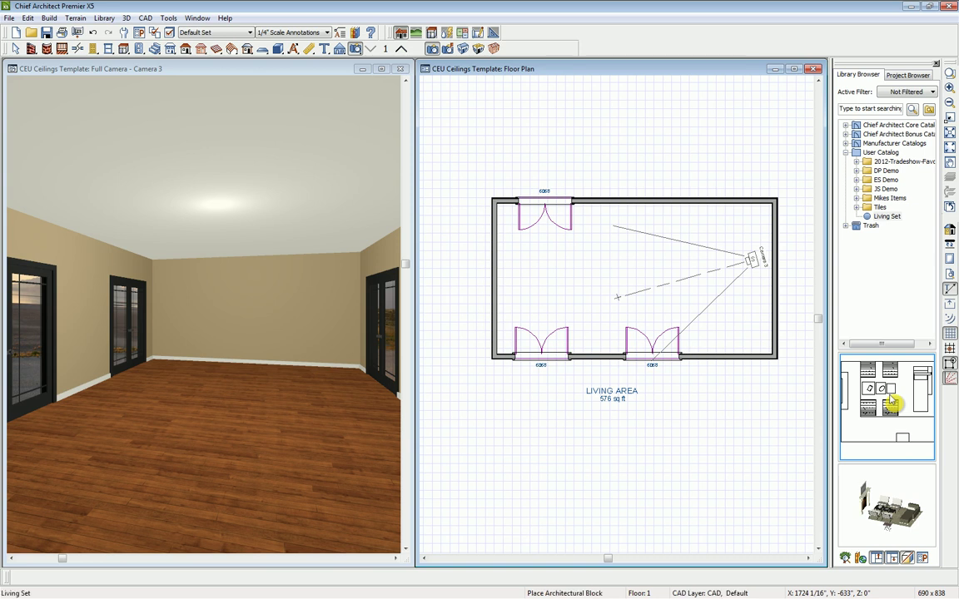
{"action": "left_click", "coordinate": [655, 364]}
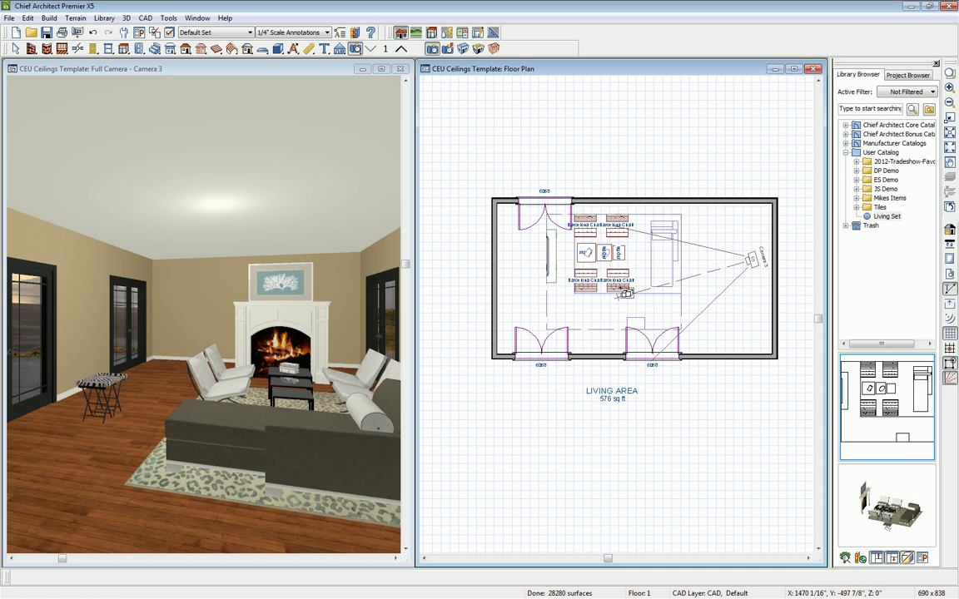
Move the living set block in the plan so its fireplace sits against the end wall opposite the camera
{"action": "left_click", "coordinate": [614, 274]}
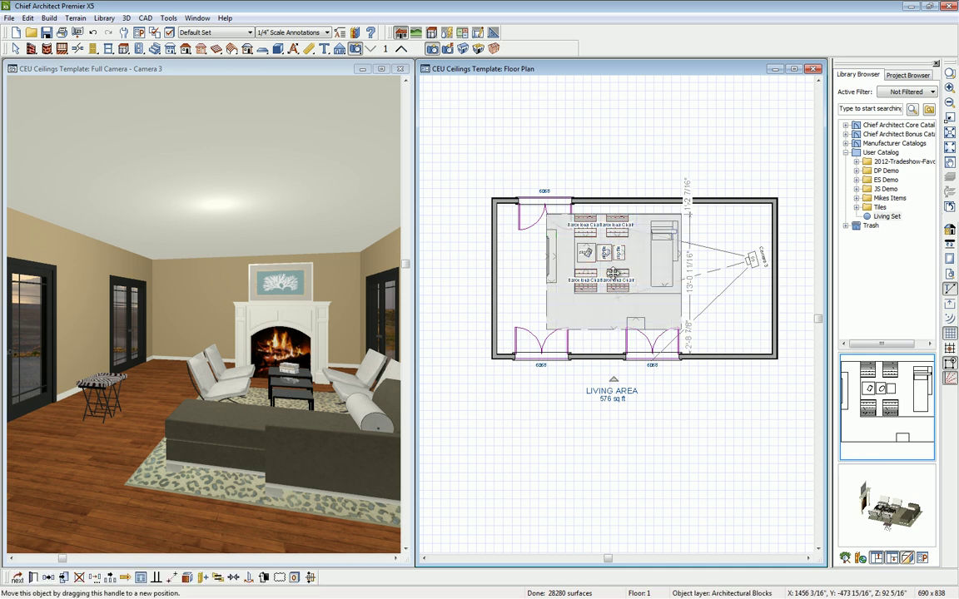
{"action": "left_click_drag", "start_coordinate": [614, 274], "coordinate": [567, 296]}
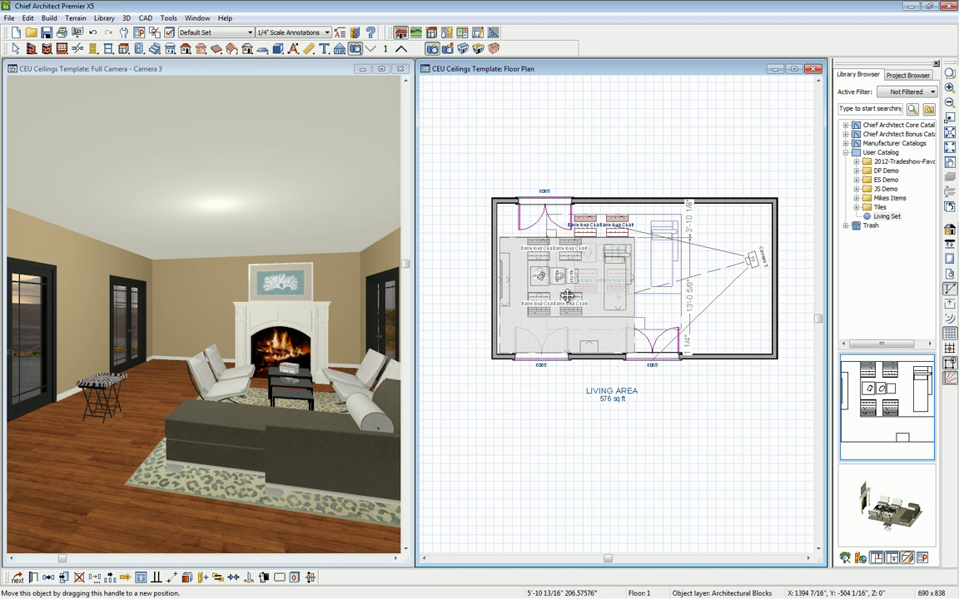
{"action": "left_click_drag", "start_coordinate": [567, 296], "coordinate": [566, 296]}
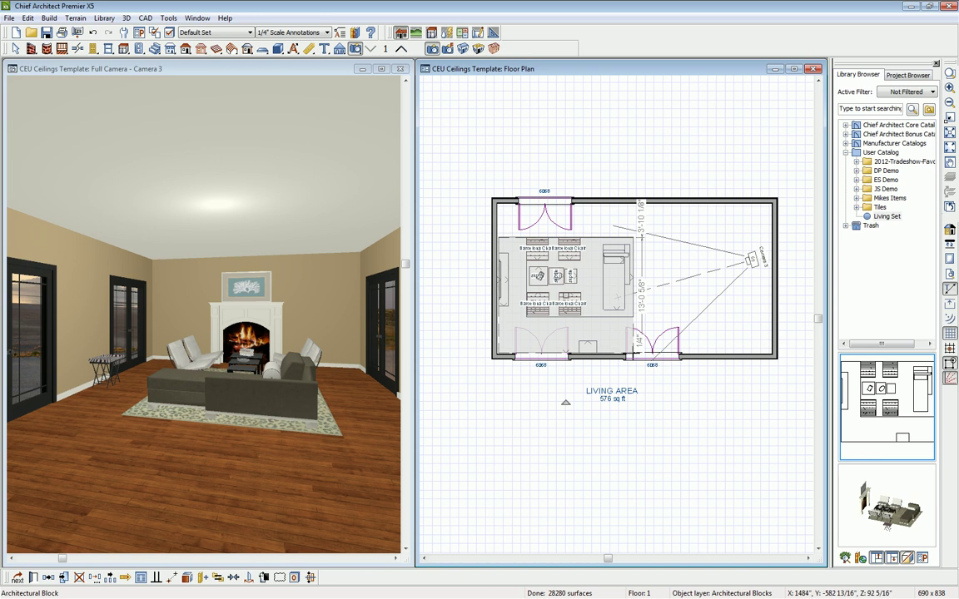
Move the room camera closer and orbit it to view the furniture and fireplace at a slight angle
{"action": "left_click", "coordinate": [288, 73]}
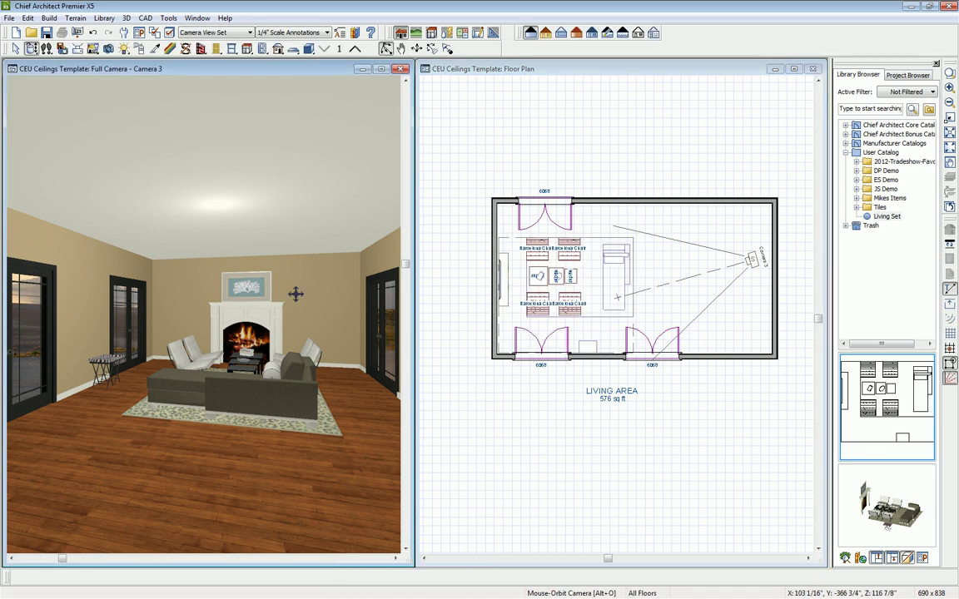
{"action": "scroll", "coordinate": [236, 333], "scroll_direction": "up", "scroll_amount": 2}
{"action": "left_click_drag", "start_coordinate": [244, 350], "coordinate": [229, 347]}
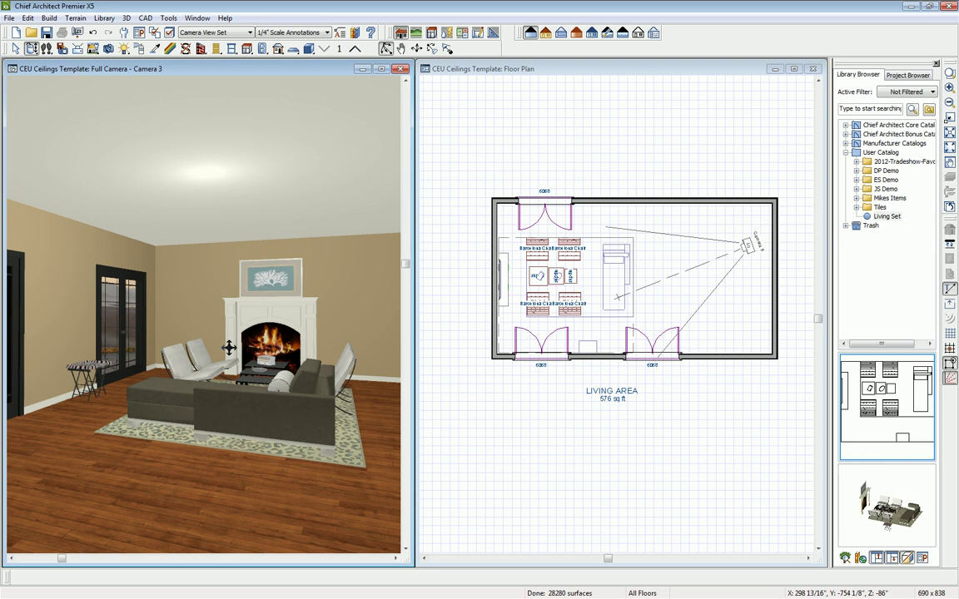
{"action": "left_click", "coordinate": [728, 312]}
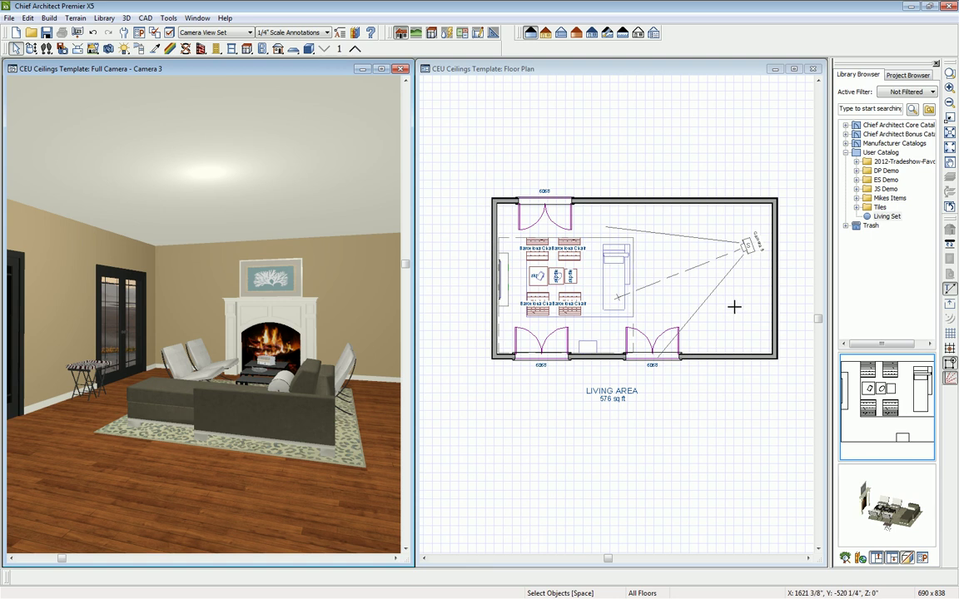
{"action": "left_click", "coordinate": [733, 308]}
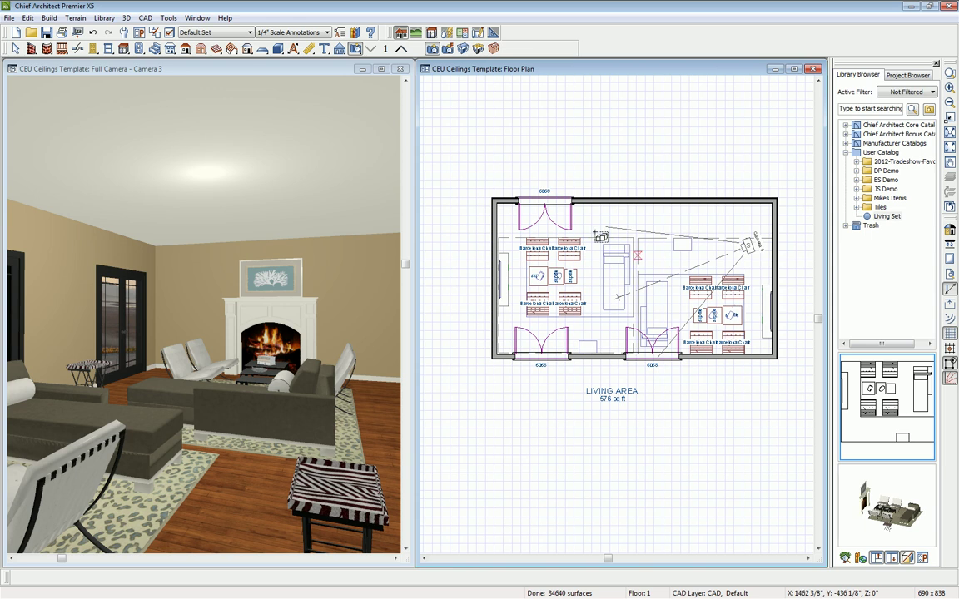
{"action": "left_click", "coordinate": [93, 33]}
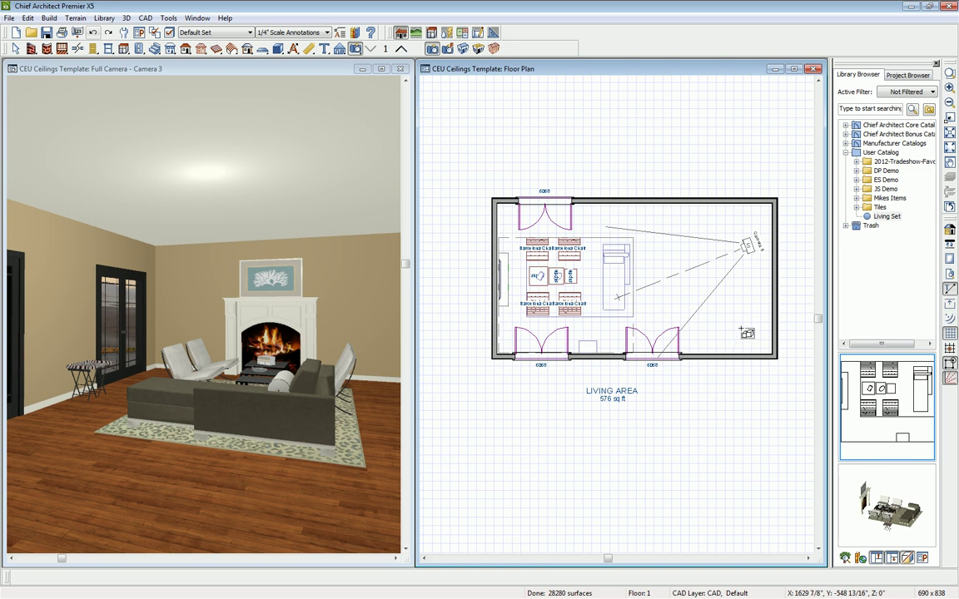
Turn off Ceiling Over This Room in the living room's structure settings so the ceiling follows the gable roof
{"action": "key", "text": "space"}
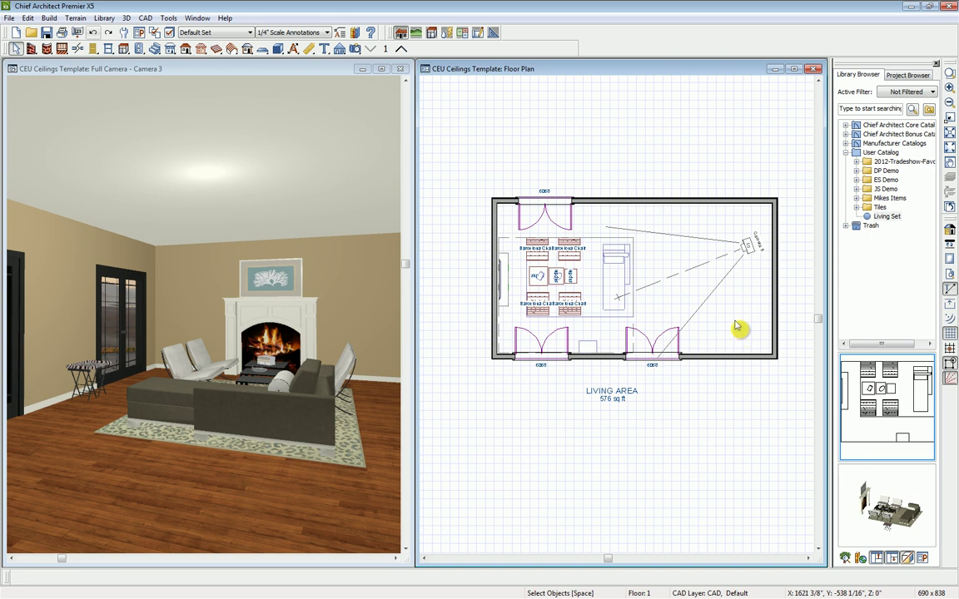
{"action": "left_click", "coordinate": [739, 329]}
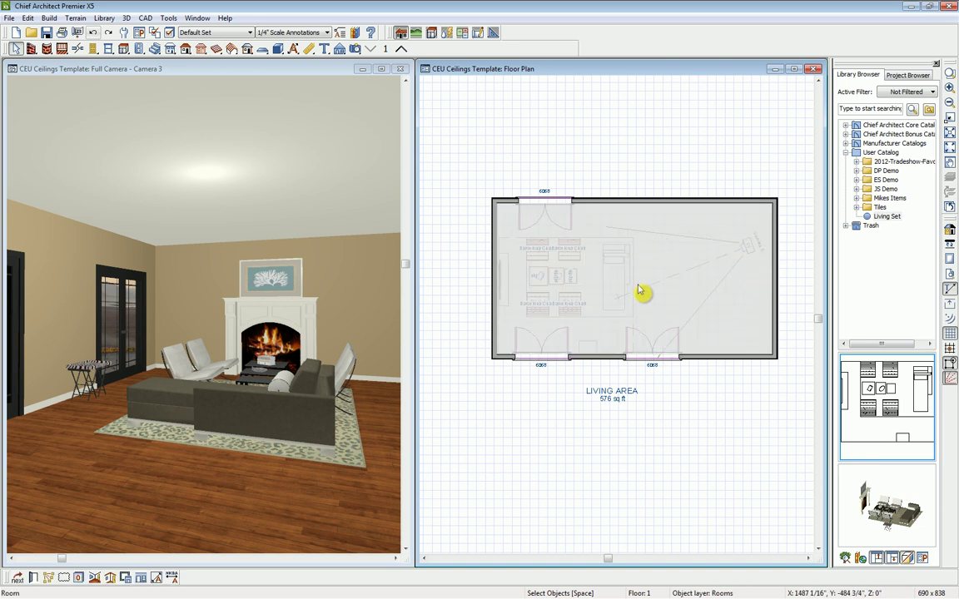
{"action": "double_click", "coordinate": [731, 326]}
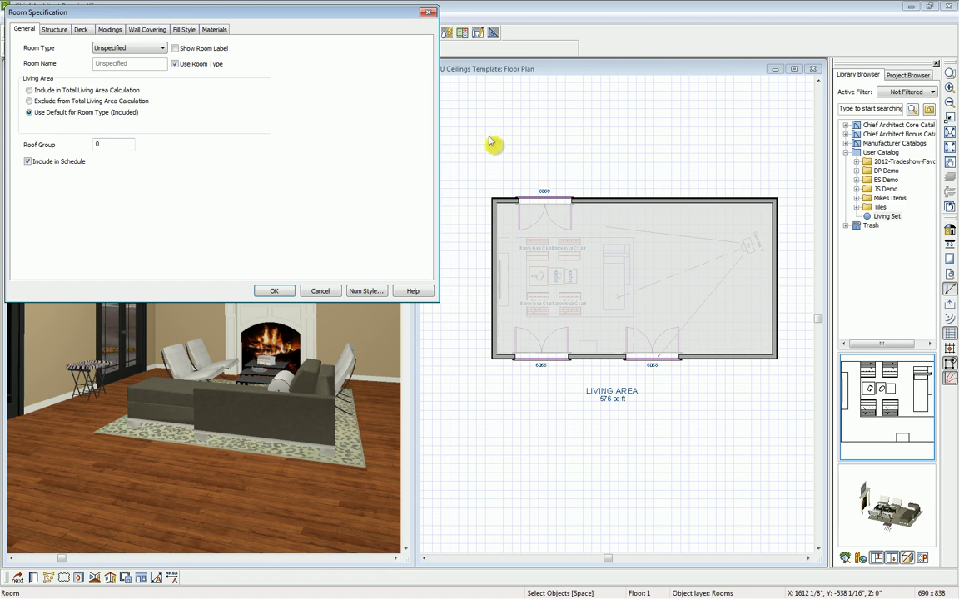
{"action": "left_click_drag", "start_coordinate": [347, 22], "coordinate": [550, 104]}
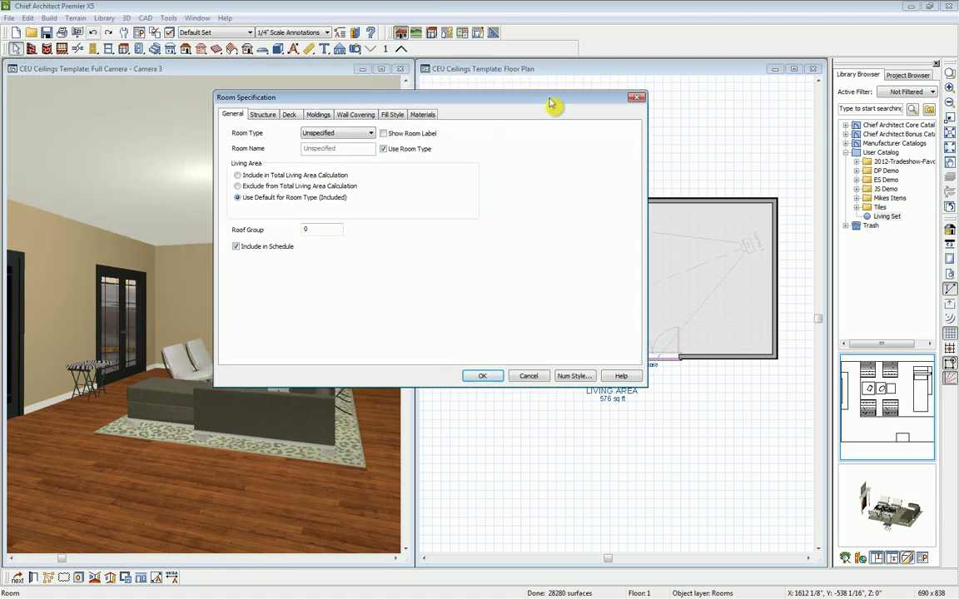
{"action": "left_click", "coordinate": [263, 116]}
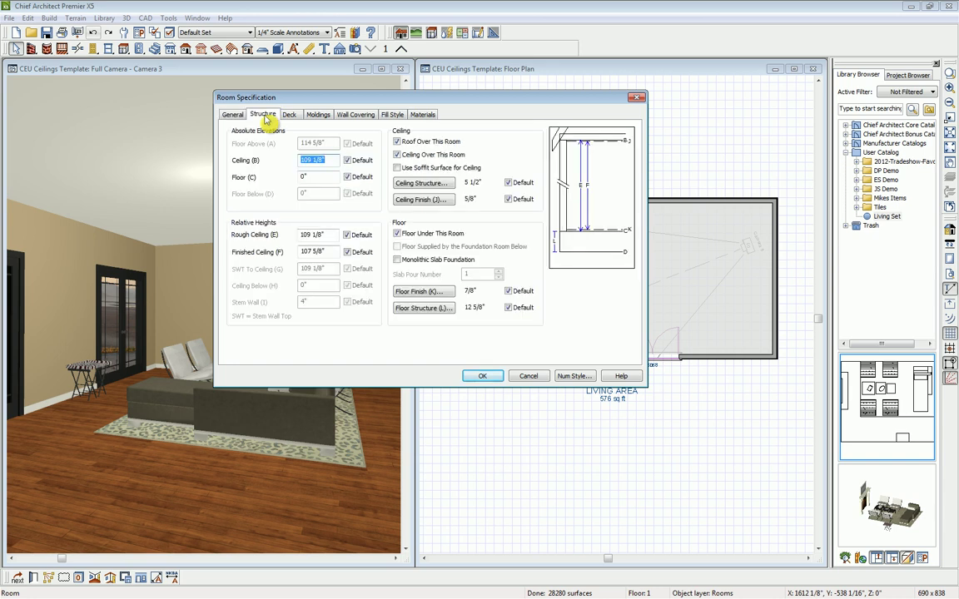
{"action": "left_click", "coordinate": [415, 157]}
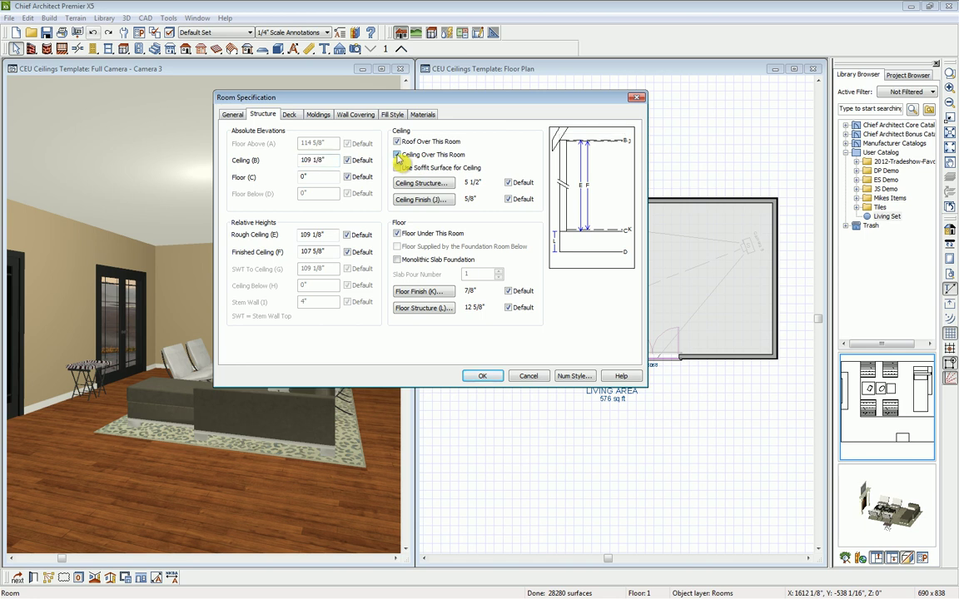
{"action": "left_click", "coordinate": [487, 377]}
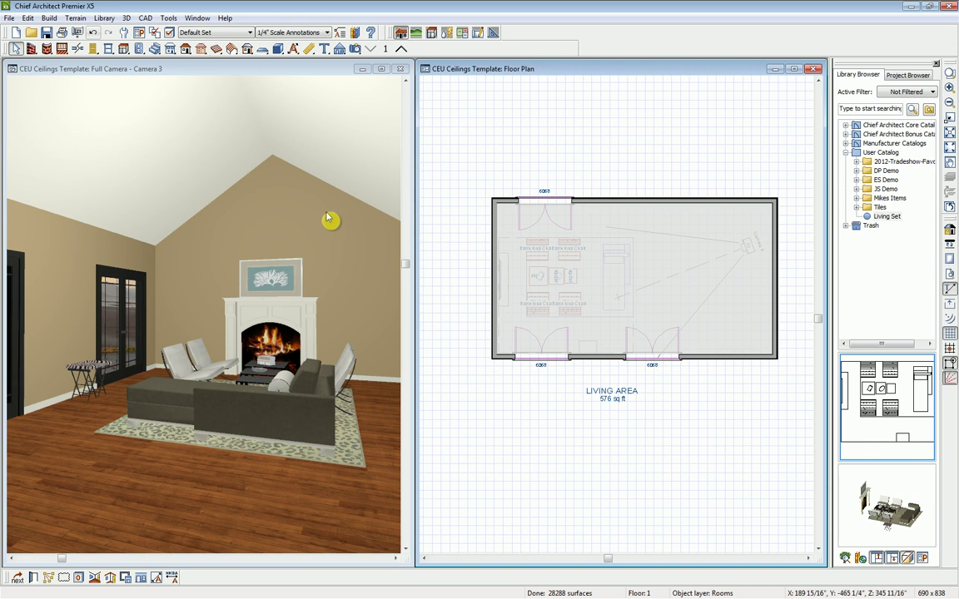
Create a Backclipped Cross Section across the room's empty end, looking toward the fireplace wall
{"action": "left_click", "coordinate": [340, 51]}
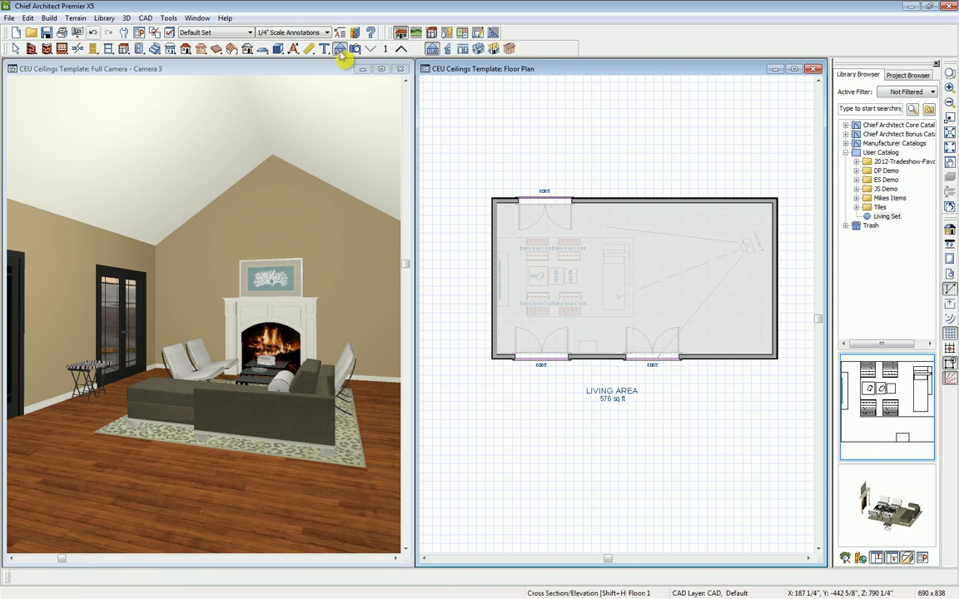
{"action": "left_click", "coordinate": [447, 50]}
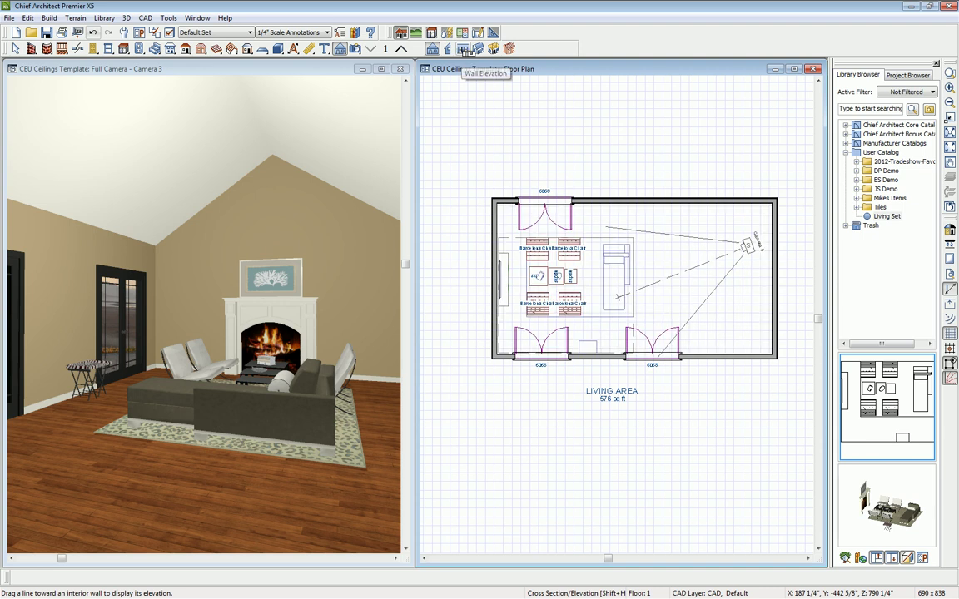
{"action": "left_click", "coordinate": [447, 51]}
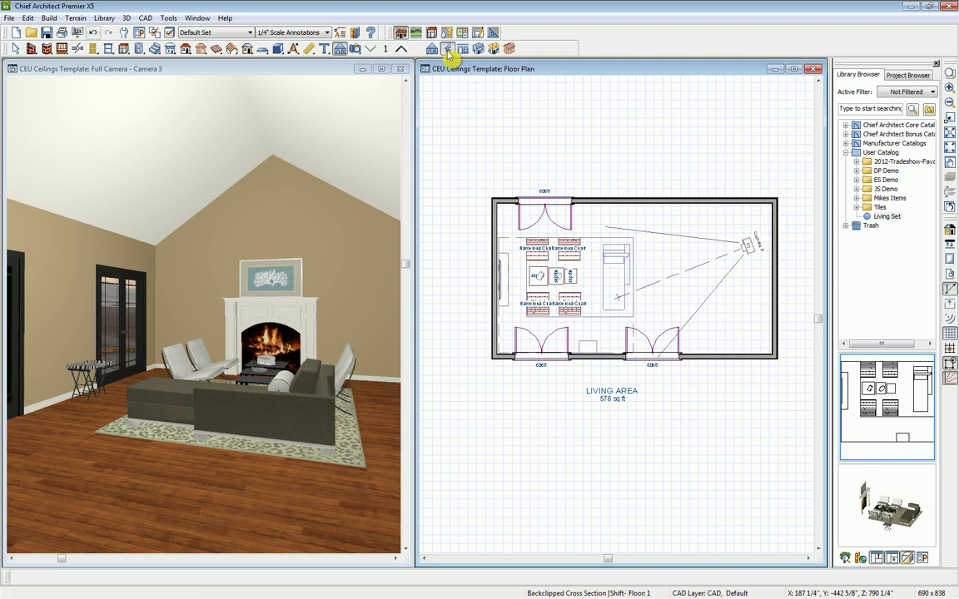
{"action": "left_click_drag", "start_coordinate": [734, 278], "coordinate": [717, 281]}
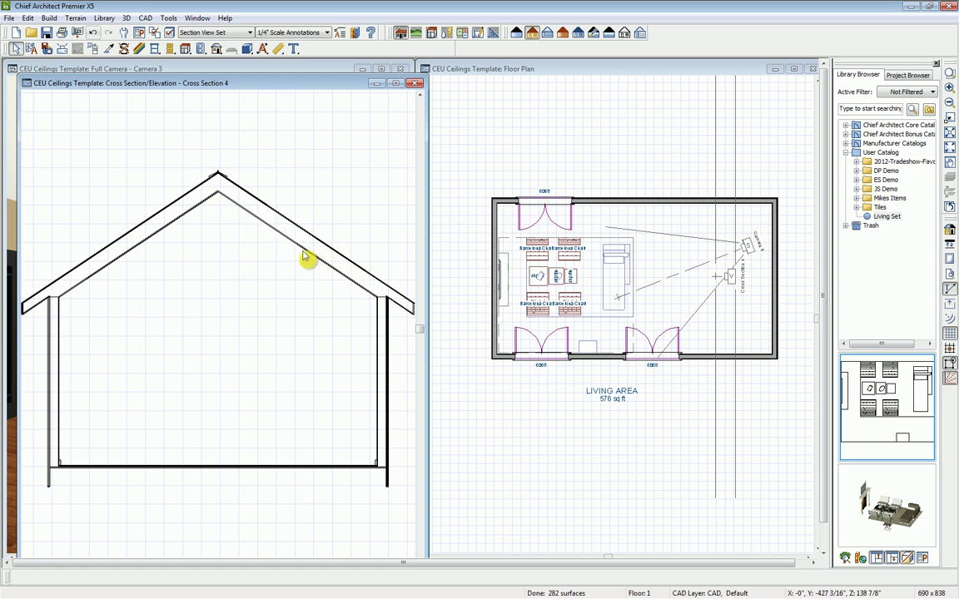
Position the cross section window over the camera view beside the floor plan, with the whole roof profile in view
{"action": "left_click_drag", "start_coordinate": [306, 84], "coordinate": [681, 92]}
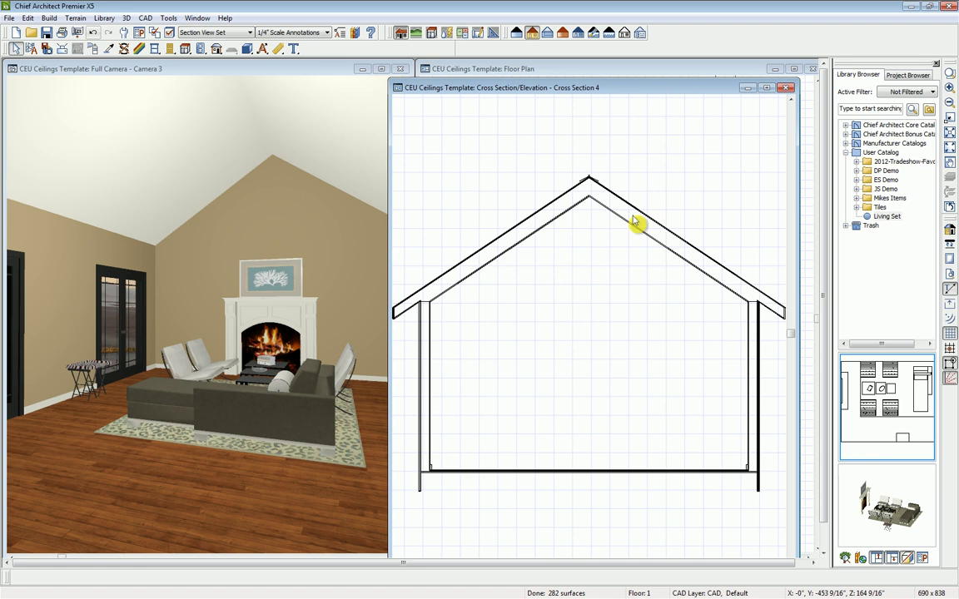
{"action": "left_click_drag", "start_coordinate": [659, 89], "coordinate": [294, 78]}
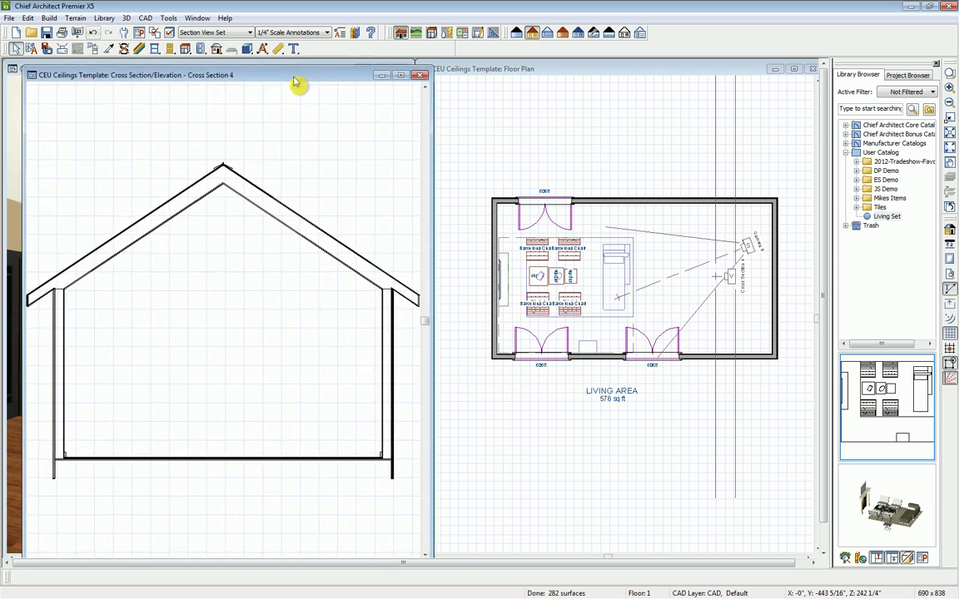
{"action": "left_click", "coordinate": [502, 75]}
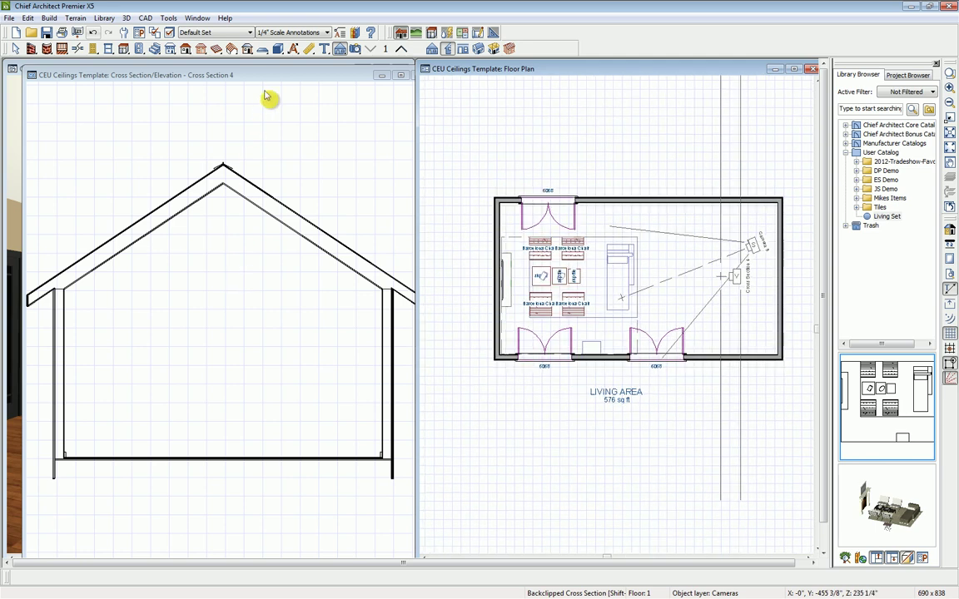
{"action": "left_click_drag", "start_coordinate": [270, 78], "coordinate": [256, 85]}
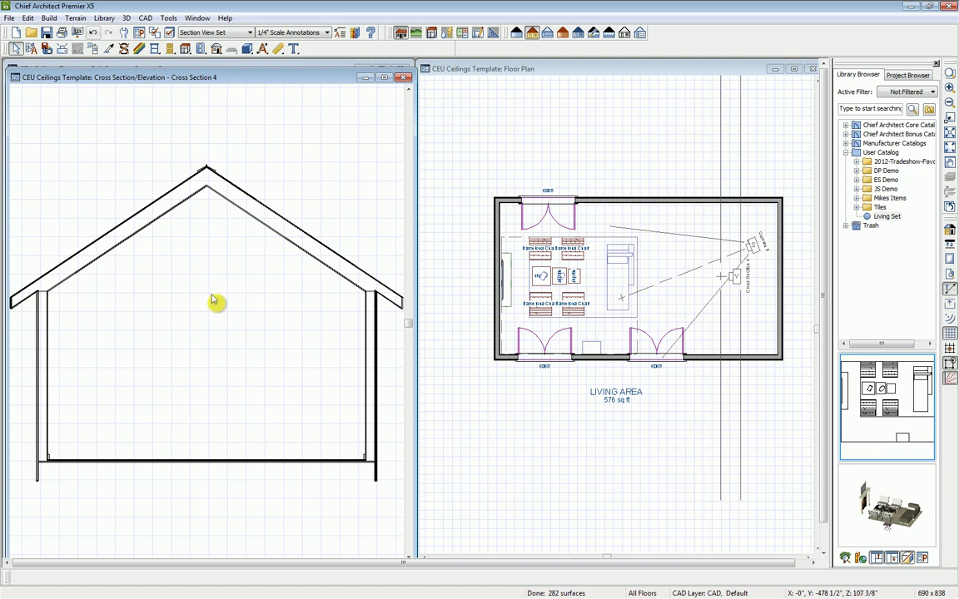
{"action": "scroll", "coordinate": [214, 300], "scroll_direction": "down", "scroll_amount": 1}
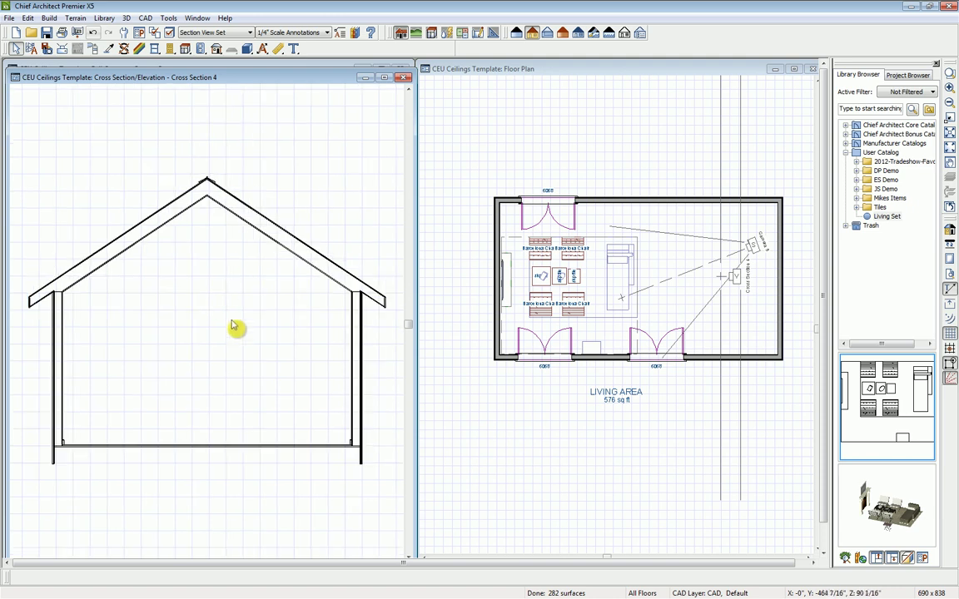
Draw a ceiling plane with a baseline about 6'-2" long on the plan's lower long wall, turning Auto Rebuild Roofs off
{"action": "left_click", "coordinate": [580, 69]}
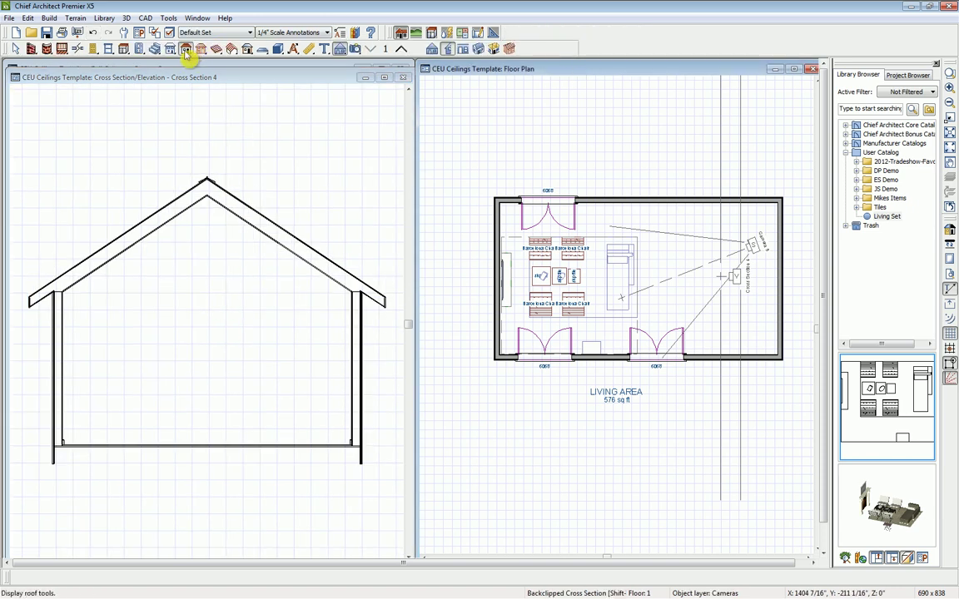
{"action": "left_click", "coordinate": [186, 50]}
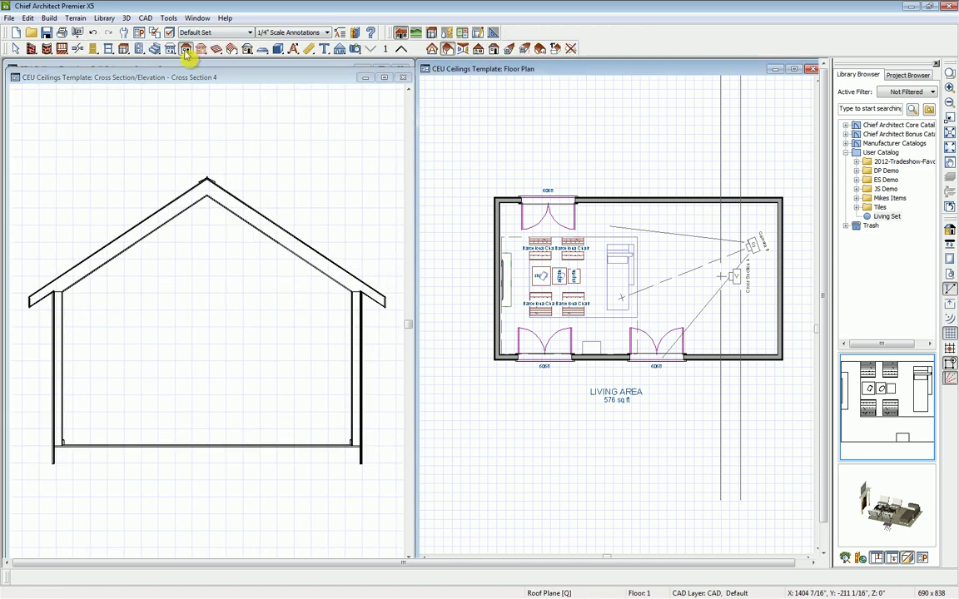
{"action": "left_click", "coordinate": [463, 50]}
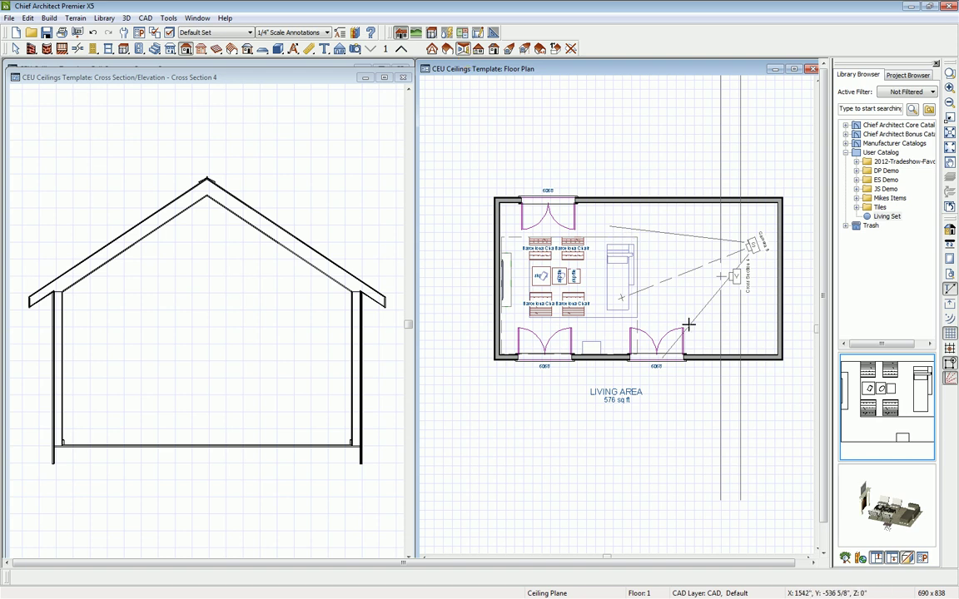
{"action": "left_click_drag", "start_coordinate": [757, 361], "coordinate": [702, 364]}
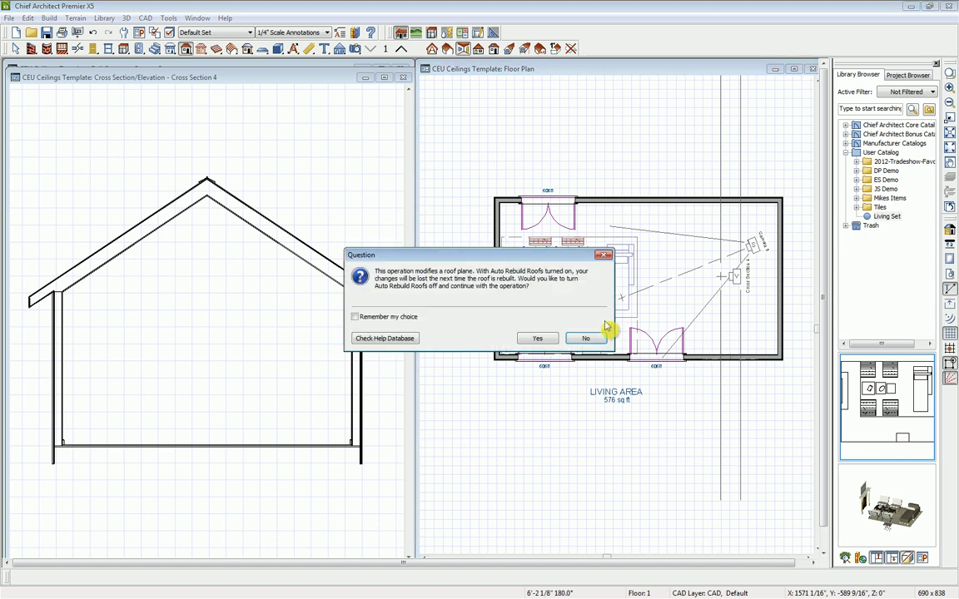
{"action": "left_click", "coordinate": [548, 338]}
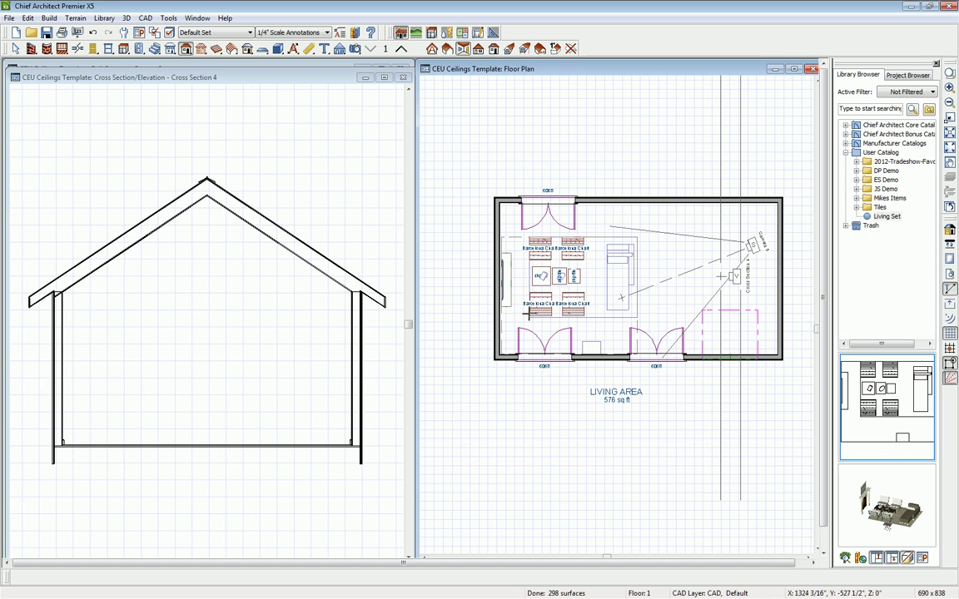
Set the ceiling plane's pitch to 4 in 12 and extend it along the lower wall to the fireplace wall
{"action": "double_click", "coordinate": [757, 333]}
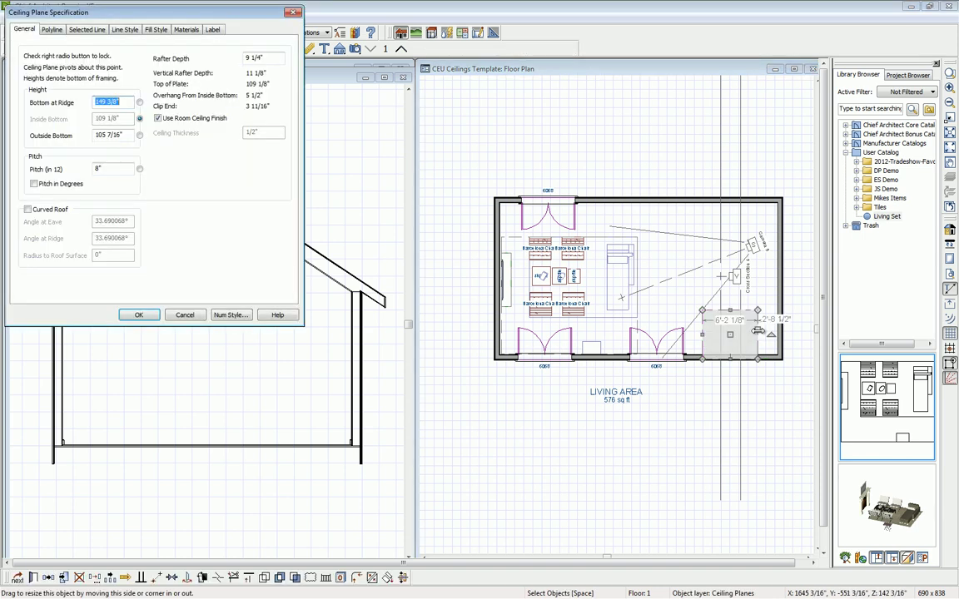
{"action": "left_click", "coordinate": [105, 168]}
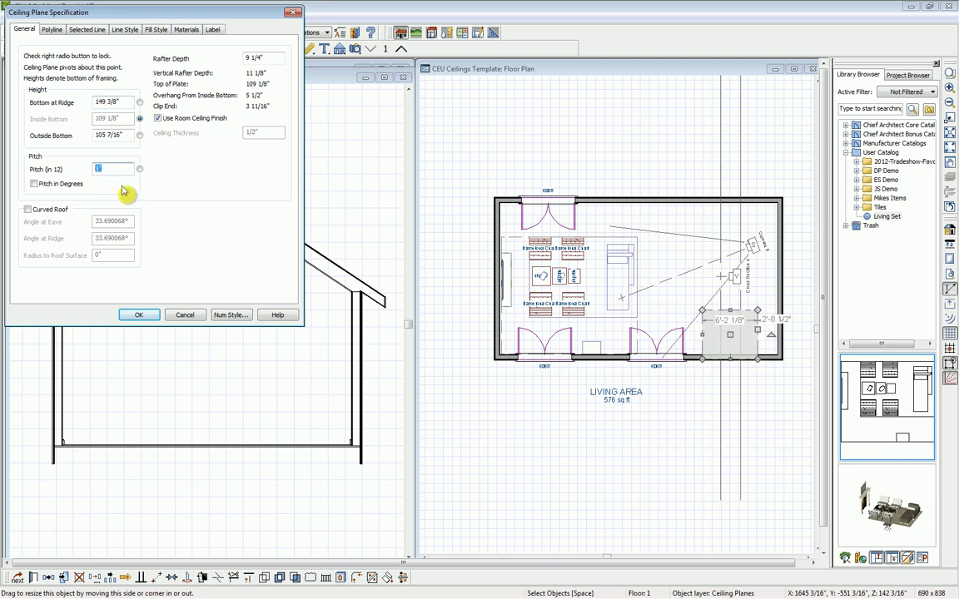
{"action": "type", "text": "4"}
{"action": "left_click", "coordinate": [140, 316]}
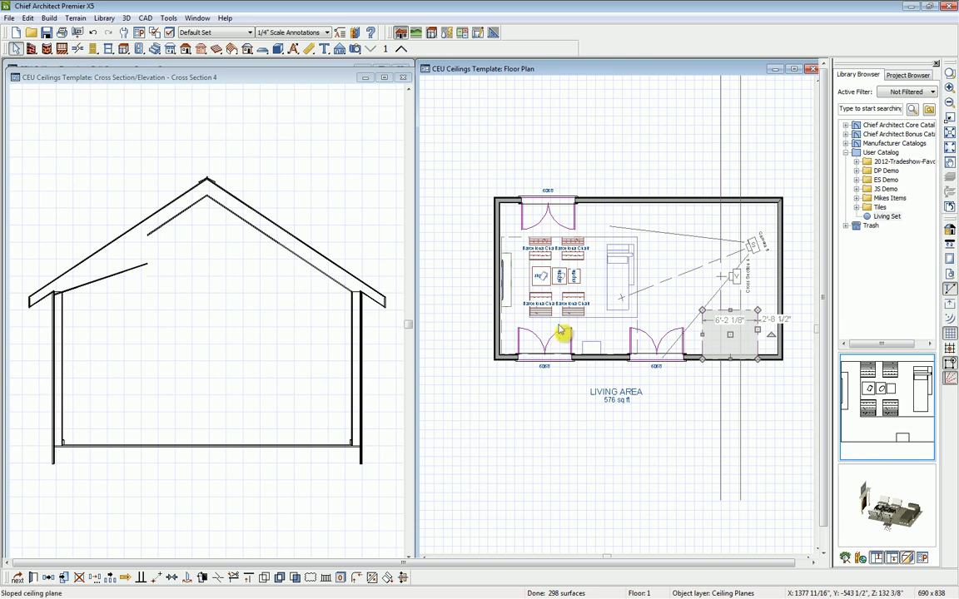
{"action": "left_click_drag", "start_coordinate": [704, 334], "coordinate": [498, 332]}
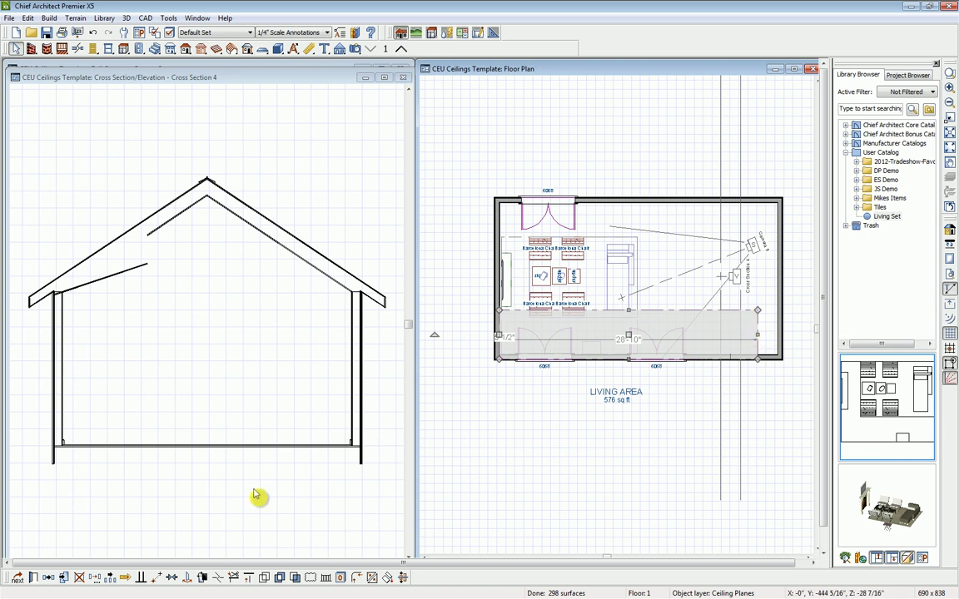
Copy the ceiling plane by reflecting it across the room's centre onto the opposite long wall
{"action": "left_click", "coordinate": [48, 579]}
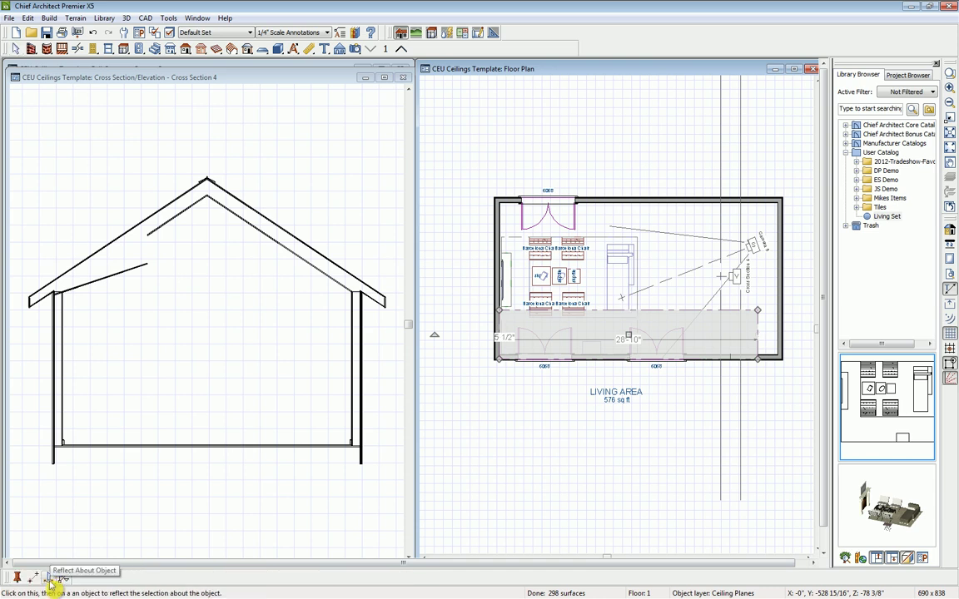
{"action": "left_click", "coordinate": [50, 580]}
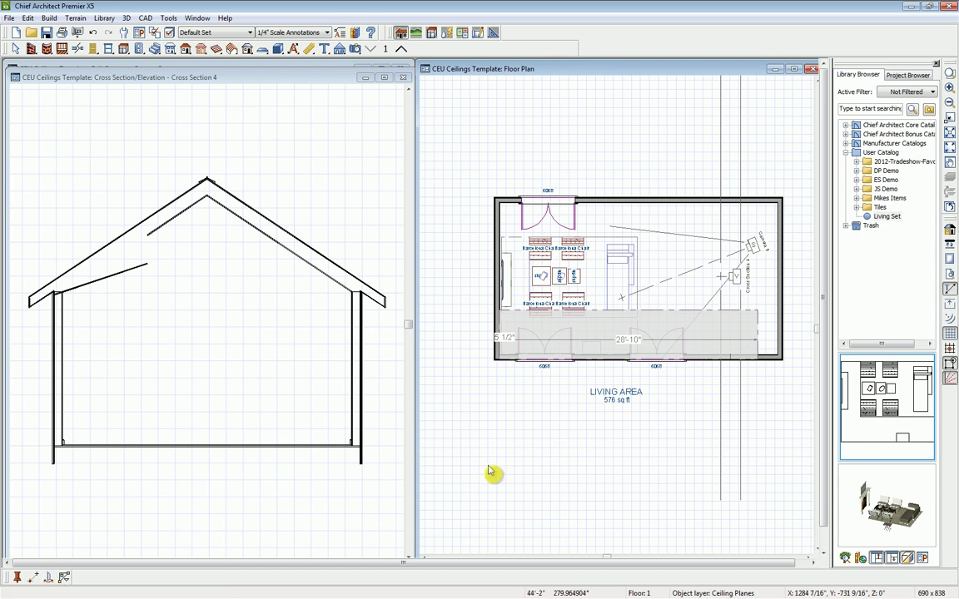
{"action": "left_click", "coordinate": [797, 286]}
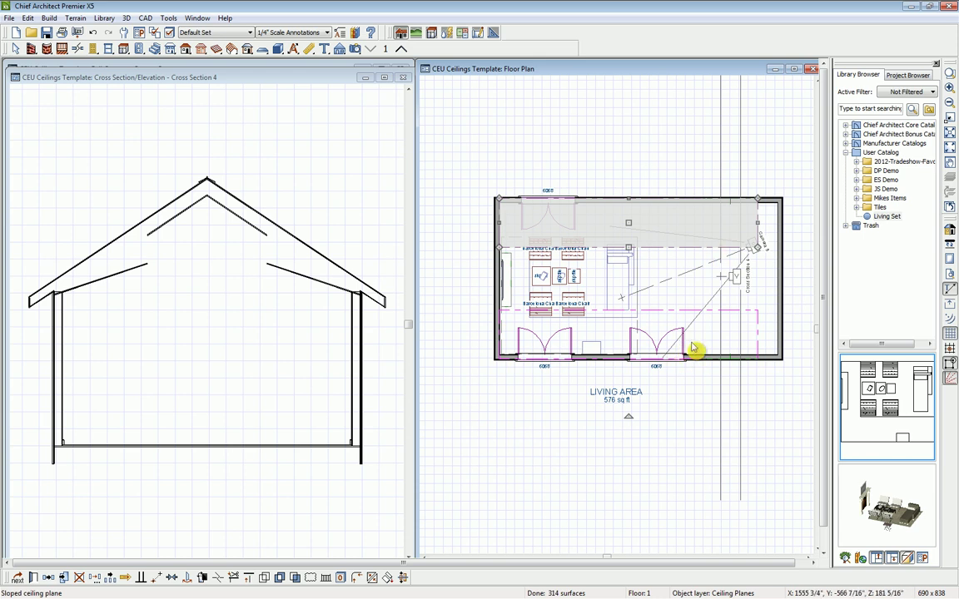
Join the two sloped ceiling planes at a ridge along the middle of the room
{"action": "left_click", "coordinate": [684, 248]}
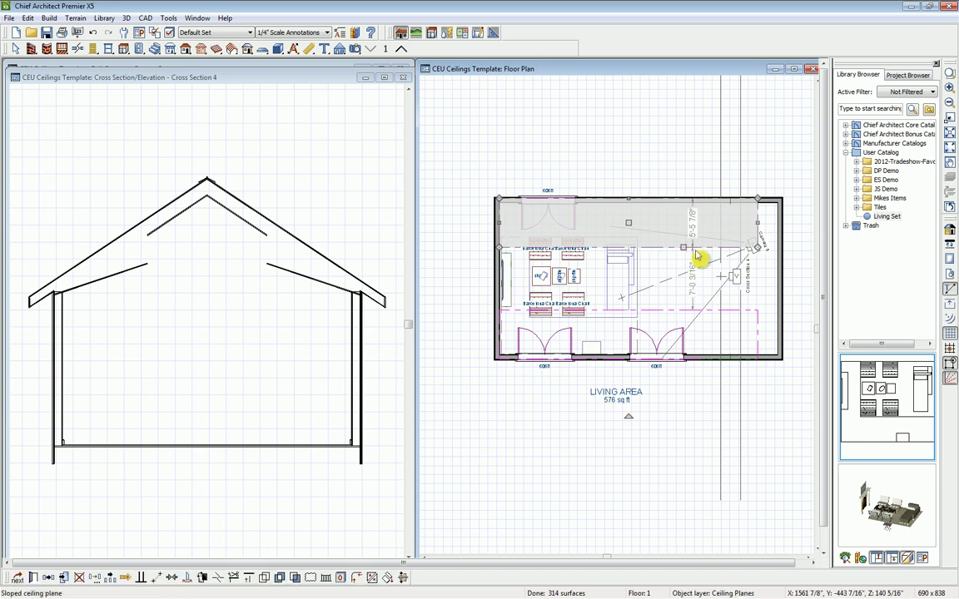
{"action": "left_click", "coordinate": [376, 582]}
{"action": "left_click", "coordinate": [659, 311]}
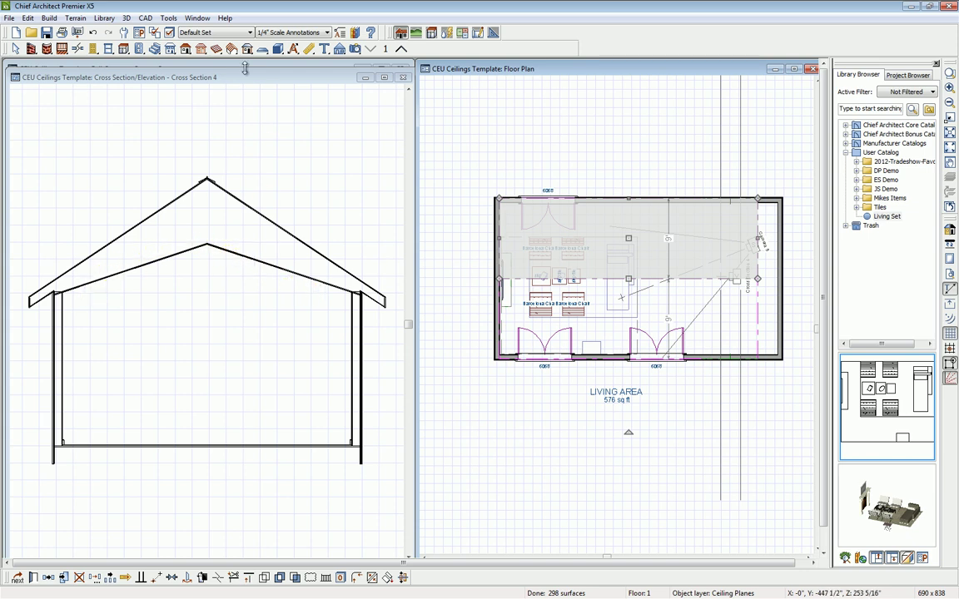
Uncover the camera view, orbit it to inspect the vaulted ceiling above the fireplace, and cover it with the cross section again
{"action": "left_click_drag", "start_coordinate": [178, 81], "coordinate": [631, 86]}
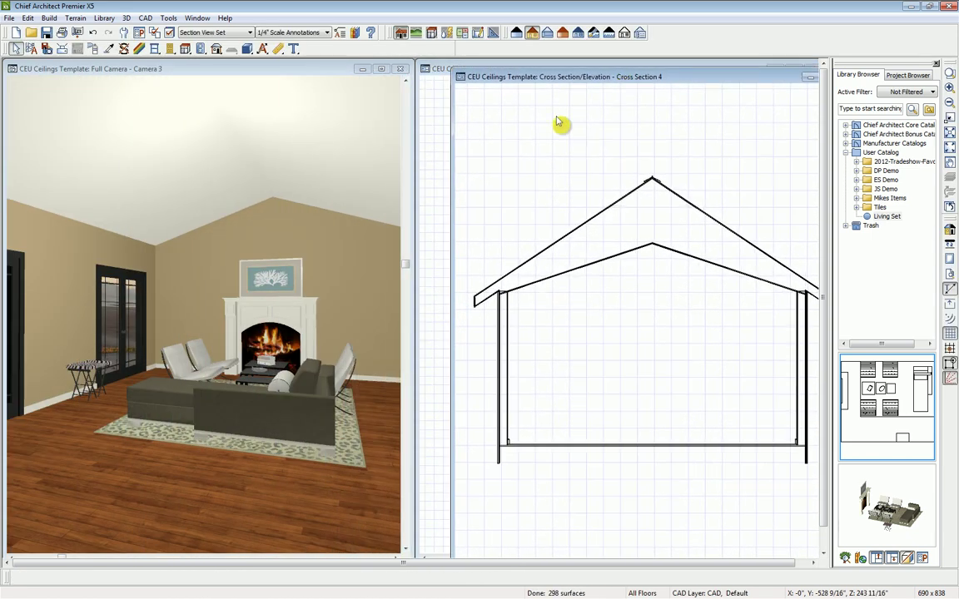
{"action": "left_click", "coordinate": [200, 66]}
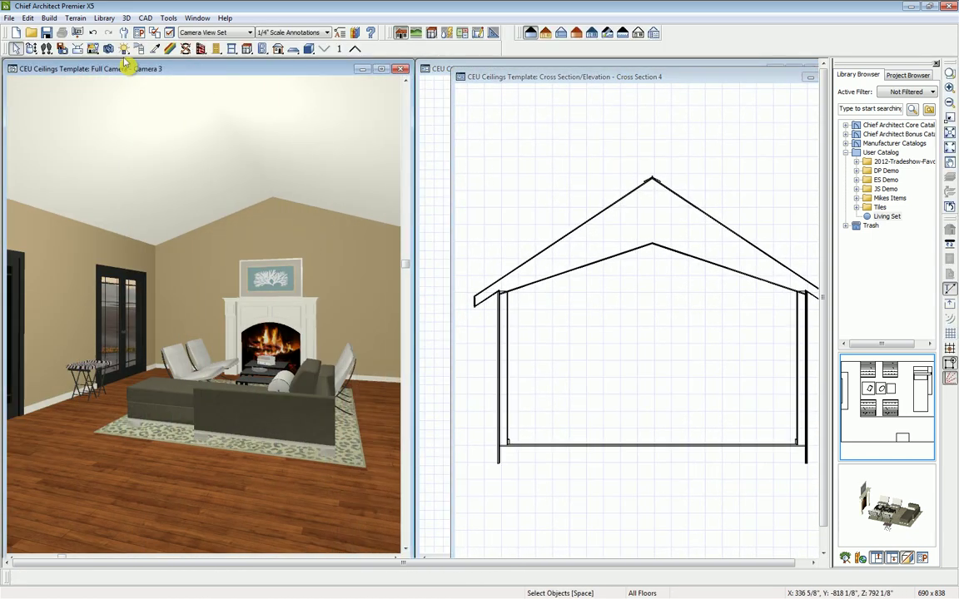
{"action": "left_click", "coordinate": [31, 48]}
{"action": "left_click_drag", "start_coordinate": [169, 303], "coordinate": [190, 325]}
{"action": "middle_click_drag", "start_coordinate": [283, 350], "coordinate": [251, 350]}
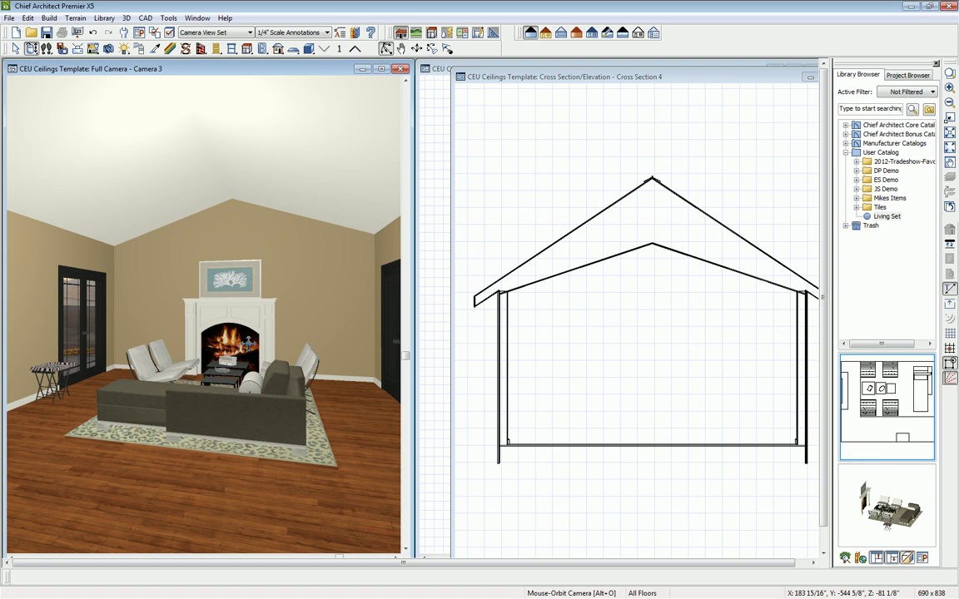
{"action": "mouse_move", "coordinate": [719, 81]}
{"action": "left_mouse_down"}
{"action": "mouse_move", "coordinate": [306, 96]}
{"action": "mouse_move", "coordinate": [273, 77]}
{"action": "left_mouse_up"}
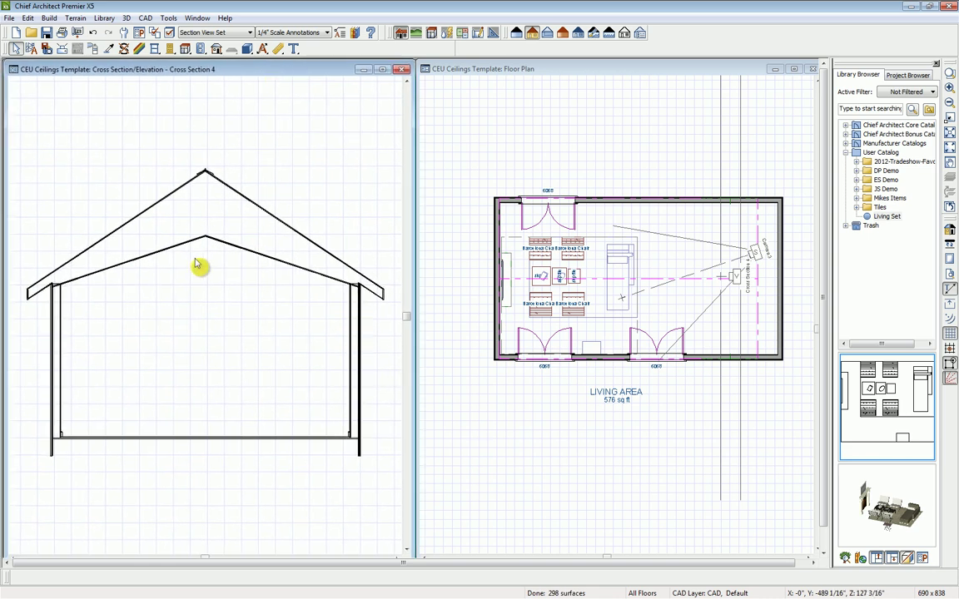
Select both ceiling planes, set their pitch to 3 in 12 and turn on Curved Roof
{"action": "left_click", "coordinate": [759, 325]}
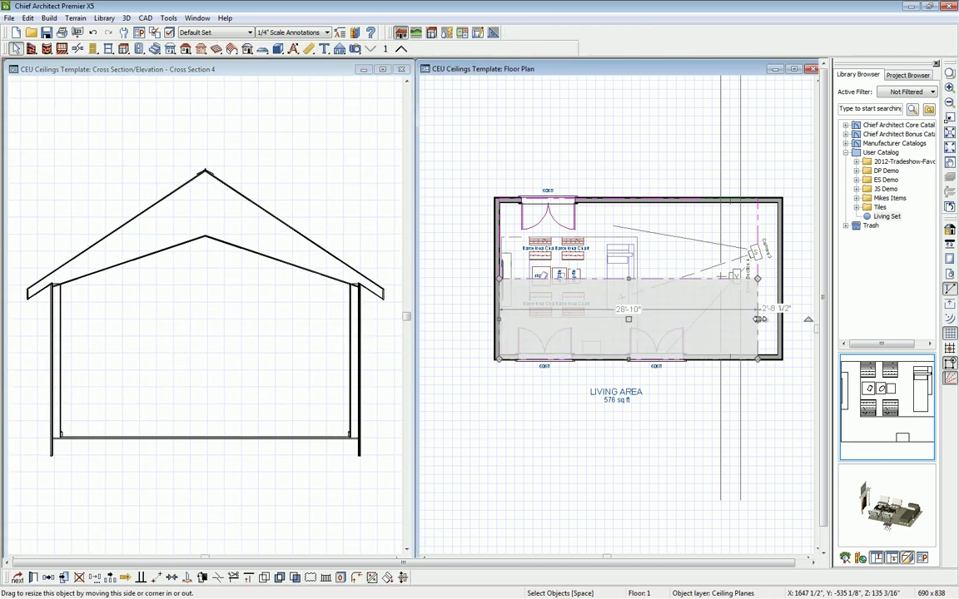
{"action": "left_click", "coordinate": [760, 235]}
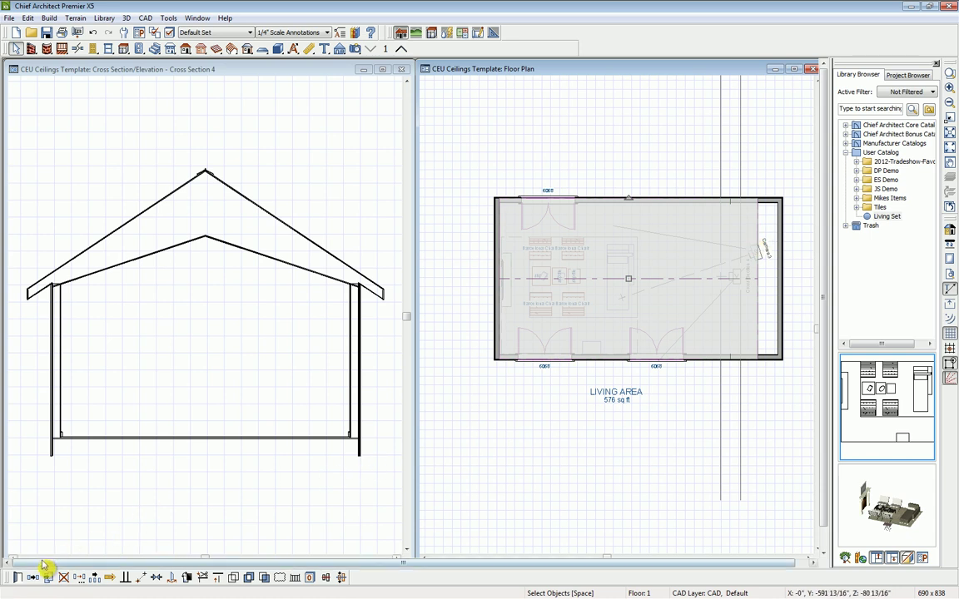
{"action": "left_click", "coordinate": [18, 578]}
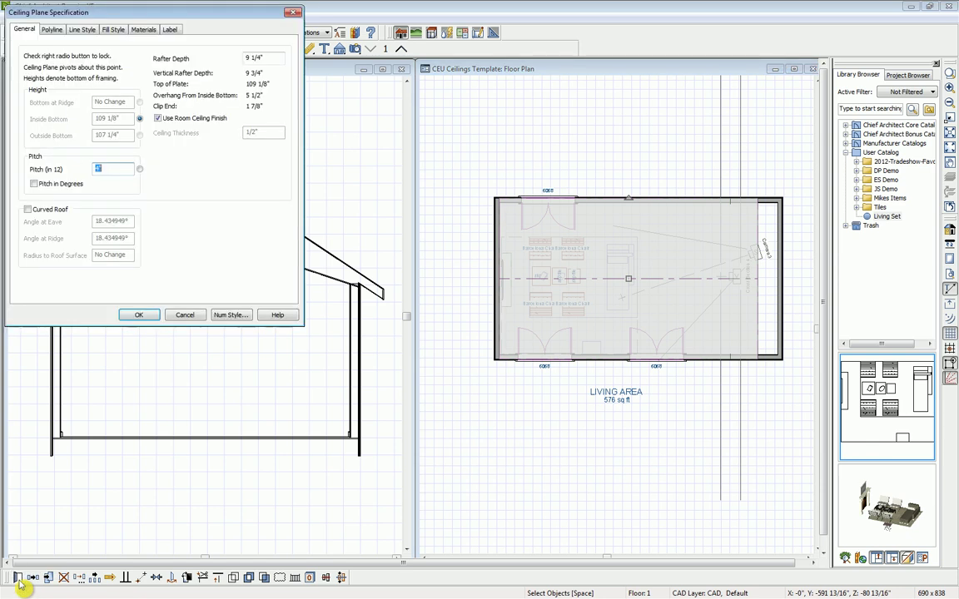
{"action": "left_click_drag", "start_coordinate": [198, 15], "coordinate": [292, 67]}
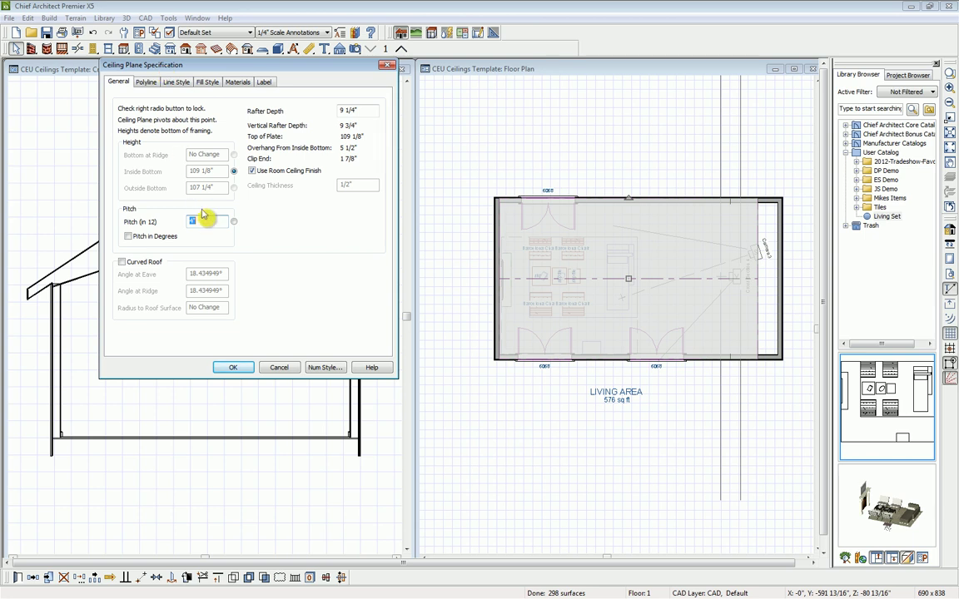
{"action": "left_click", "coordinate": [190, 233]}
{"action": "left_click", "coordinate": [121, 262]}
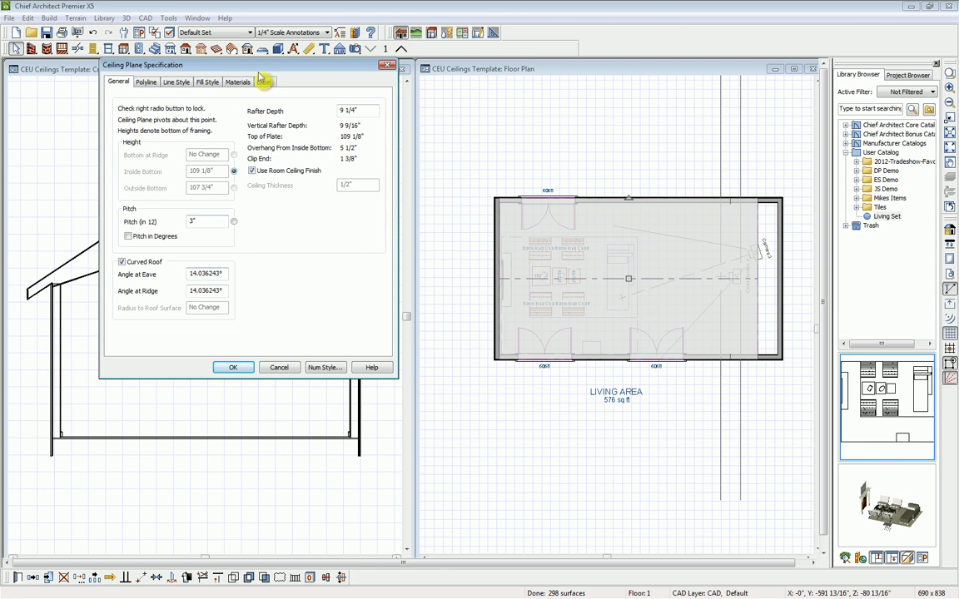
Set the Angle at Ridge of both curved ceiling planes to 0 so they form a barrel vault
{"action": "left_click_drag", "start_coordinate": [266, 69], "coordinate": [583, 102]}
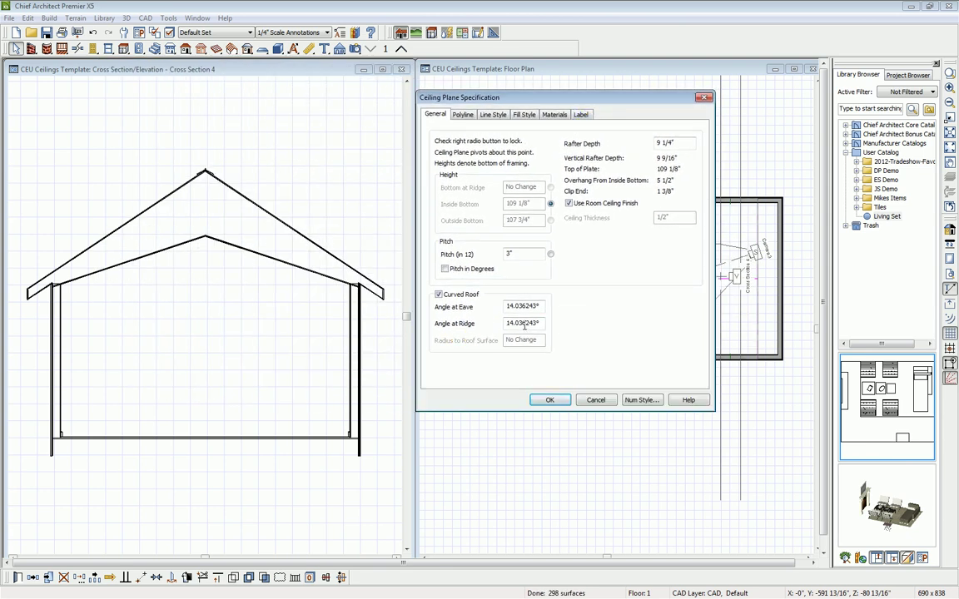
{"action": "left_click_drag", "start_coordinate": [541, 323], "coordinate": [505, 325]}
{"action": "type", "text": "0"}
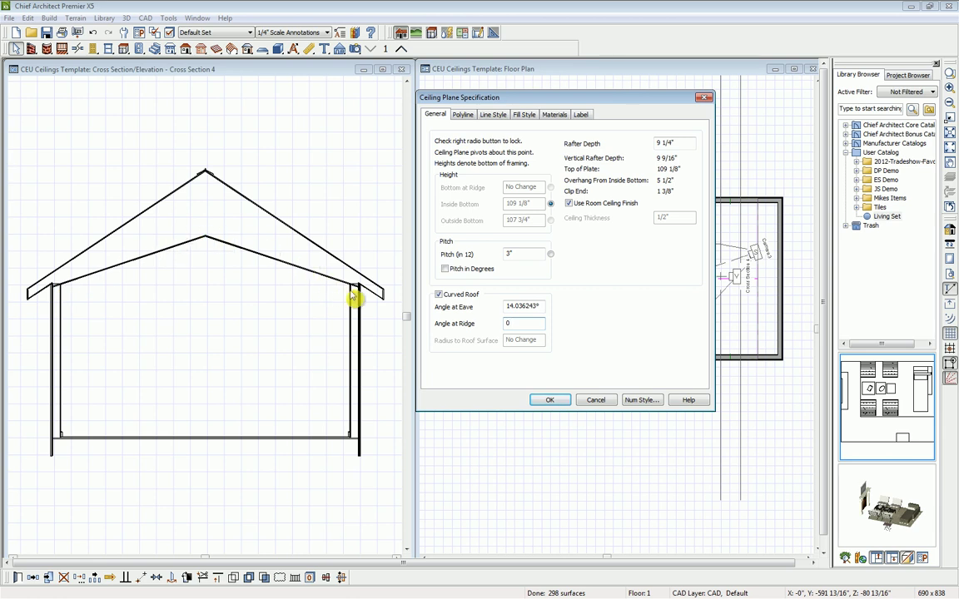
{"action": "left_click", "coordinate": [550, 401]}
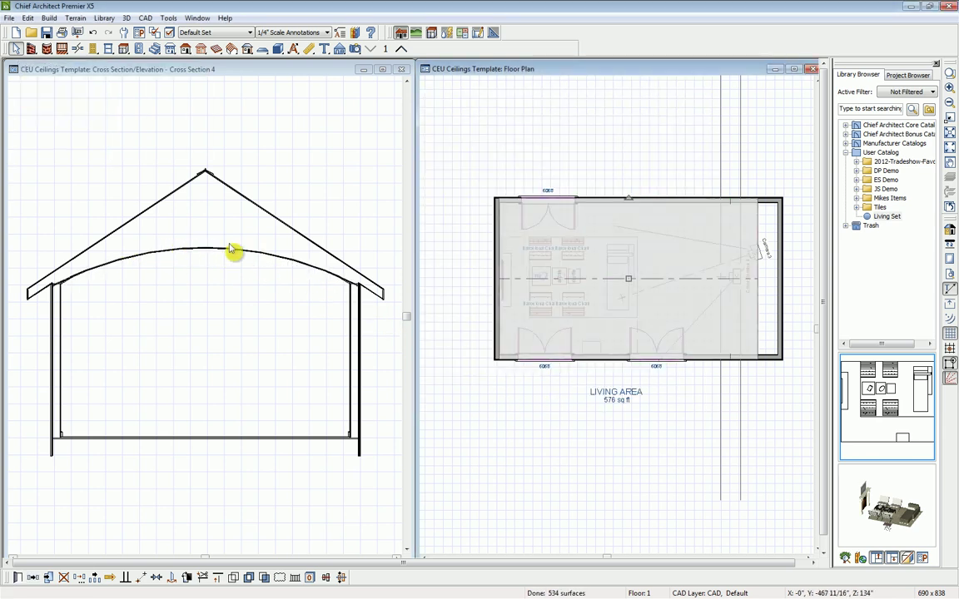
Move the cross section window over the floor plan to view the barrel-vaulted ceiling in the room camera
{"action": "left_click_drag", "start_coordinate": [132, 72], "coordinate": [555, 86]}
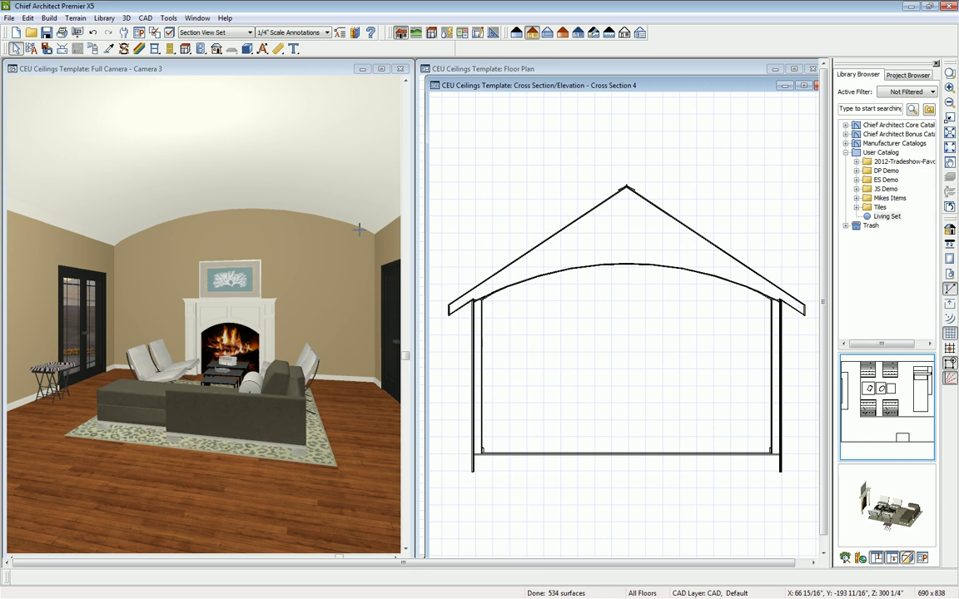
{"action": "left_click_drag", "start_coordinate": [738, 88], "coordinate": [692, 85]}
{"action": "left_click", "coordinate": [779, 85]}
{"action": "left_click", "coordinate": [778, 85]}
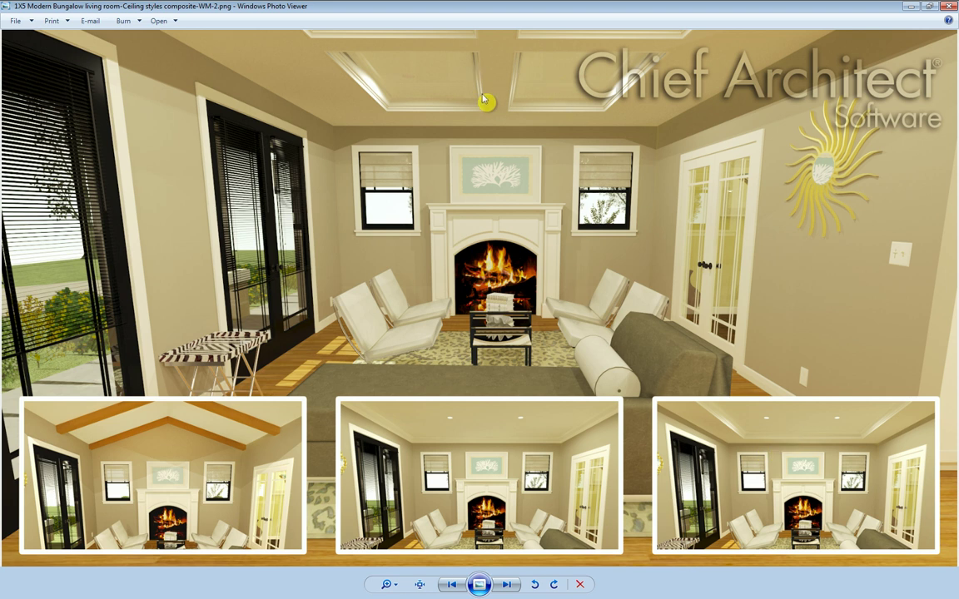
Return to Chief Architect from the reference photo and turn on Ceiling Over This Room in the living room's structure settings
{"action": "left_click_drag", "start_coordinate": [422, 13], "coordinate": [876, 72]}
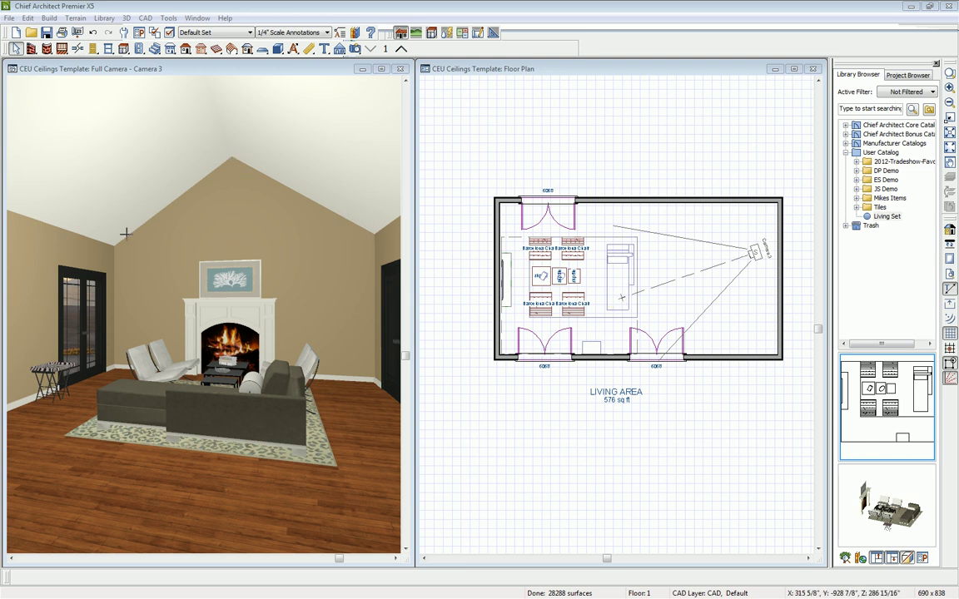
{"action": "left_click", "coordinate": [738, 318]}
{"action": "double_click", "coordinate": [737, 317]}
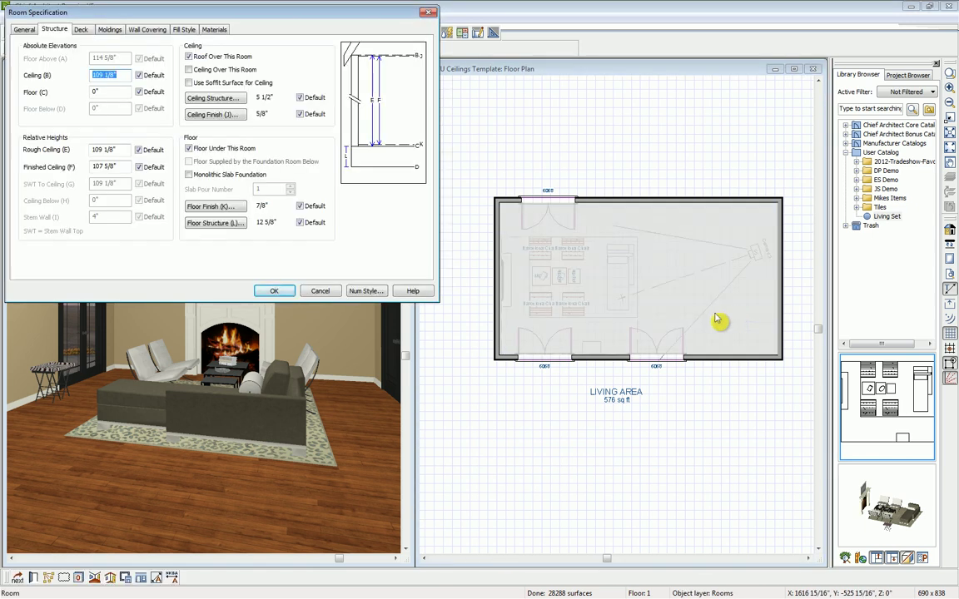
{"action": "left_click", "coordinate": [188, 69]}
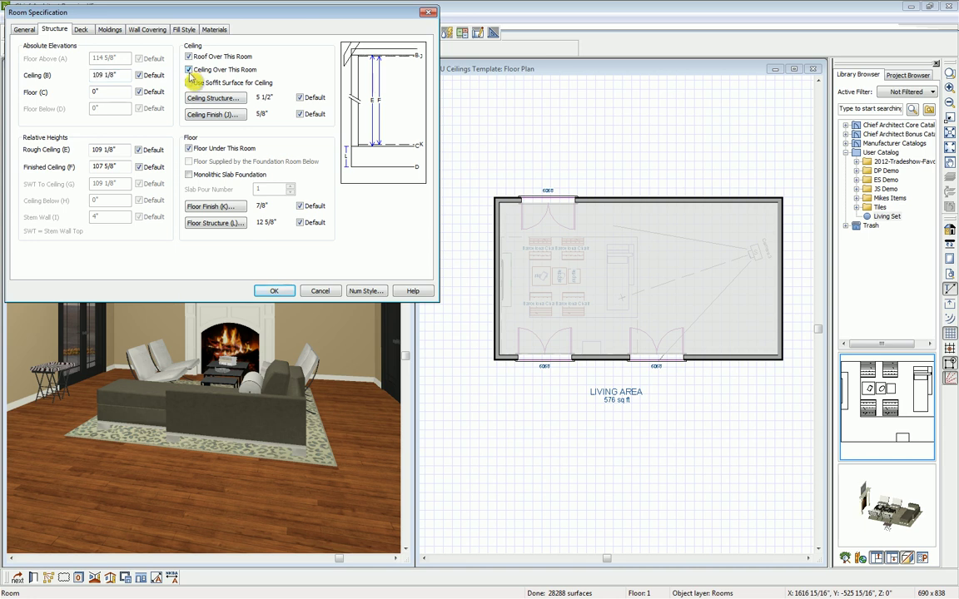
{"action": "left_click", "coordinate": [274, 292]}
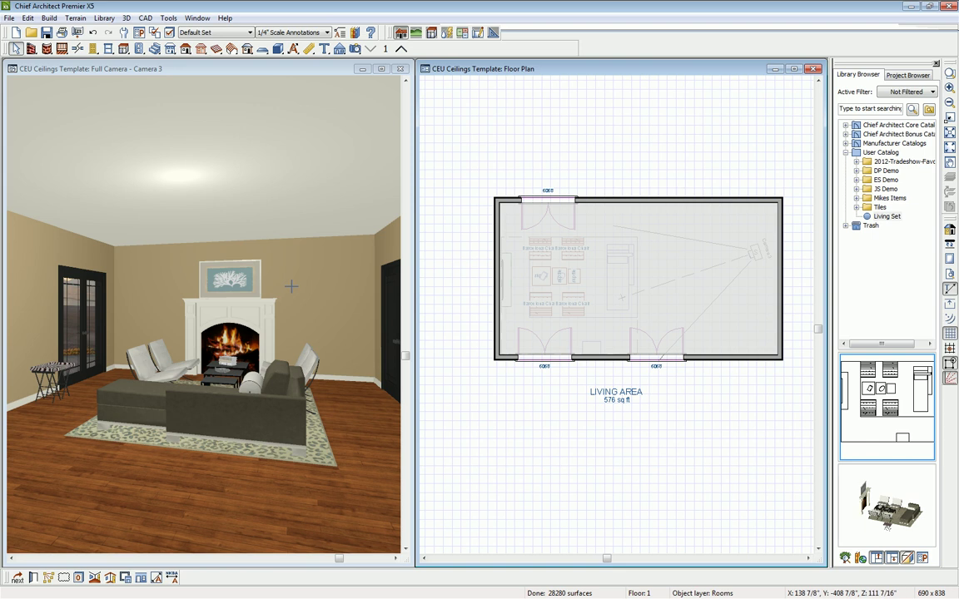
Turn off the living room's default moldings and add the CM-08 crown molding from the Chief Architect Core Catalogs
{"action": "double_click", "coordinate": [740, 304]}
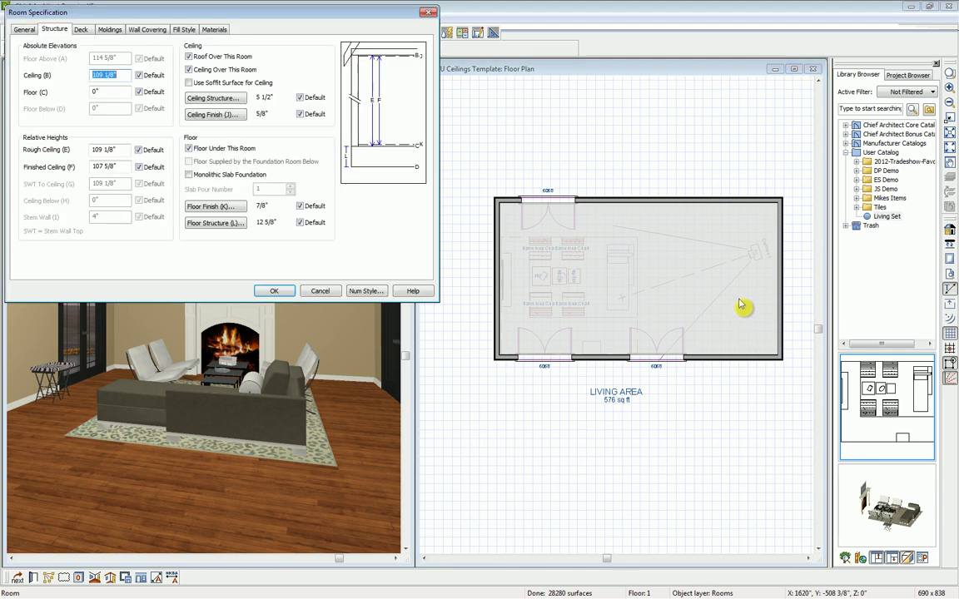
{"action": "left_click", "coordinate": [106, 31]}
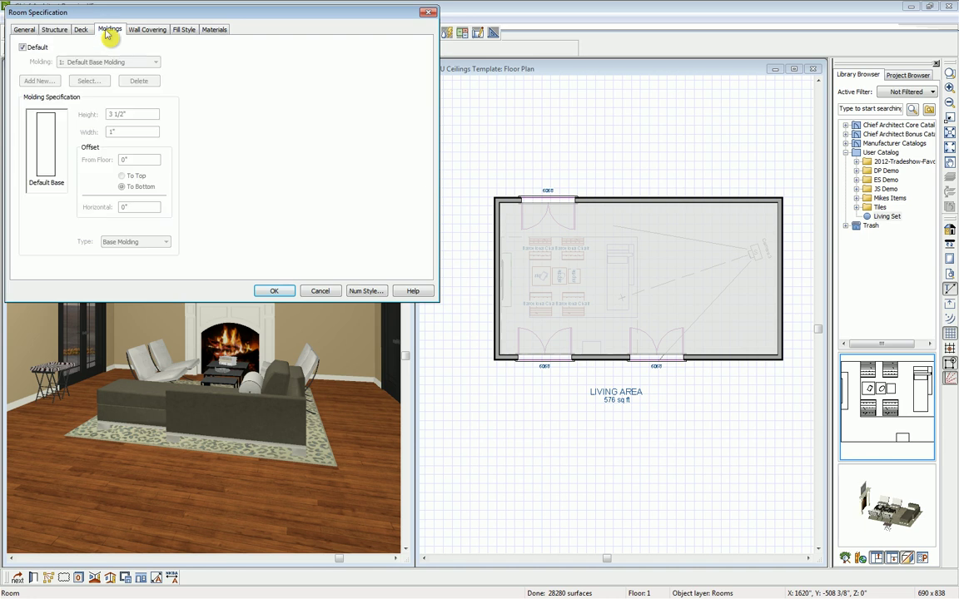
{"action": "left_click", "coordinate": [22, 48]}
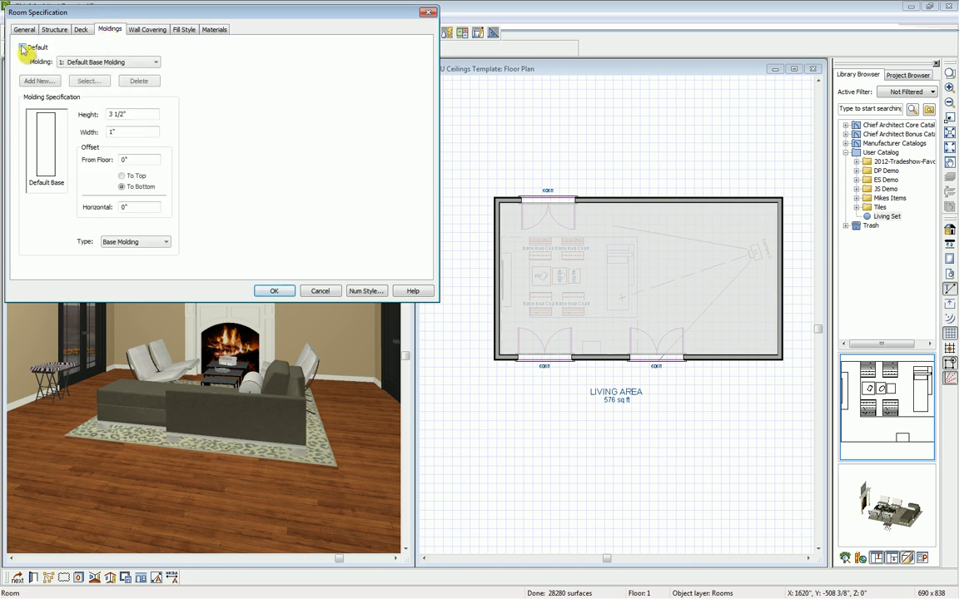
{"action": "left_click", "coordinate": [30, 81]}
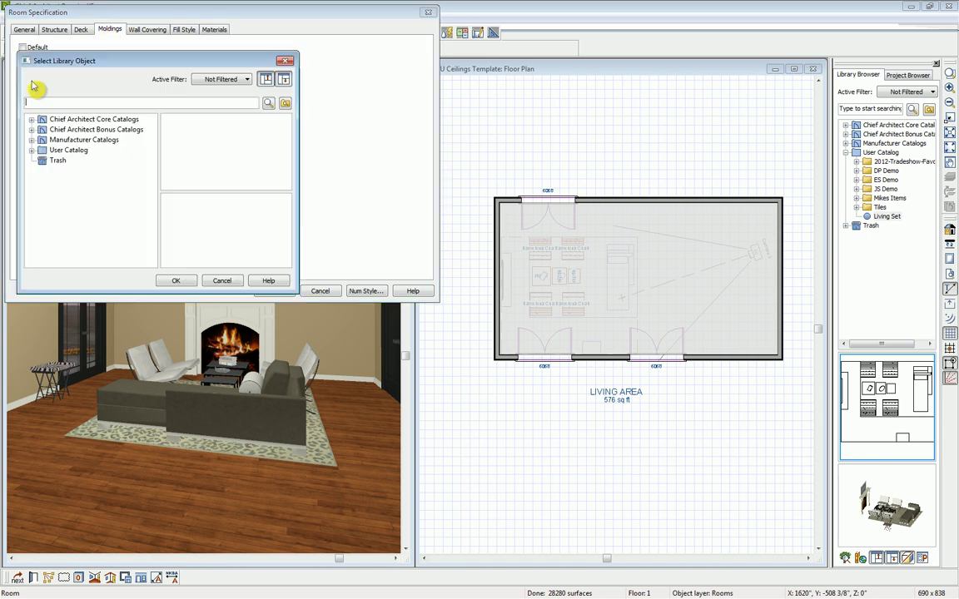
{"action": "left_click", "coordinate": [31, 129]}
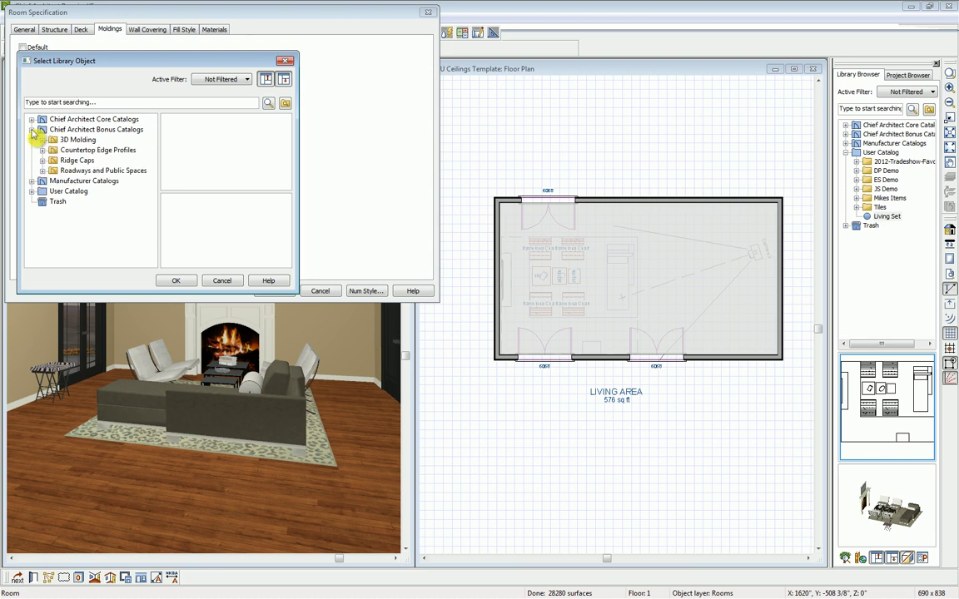
{"action": "left_click", "coordinate": [31, 129]}
{"action": "left_click", "coordinate": [31, 119]}
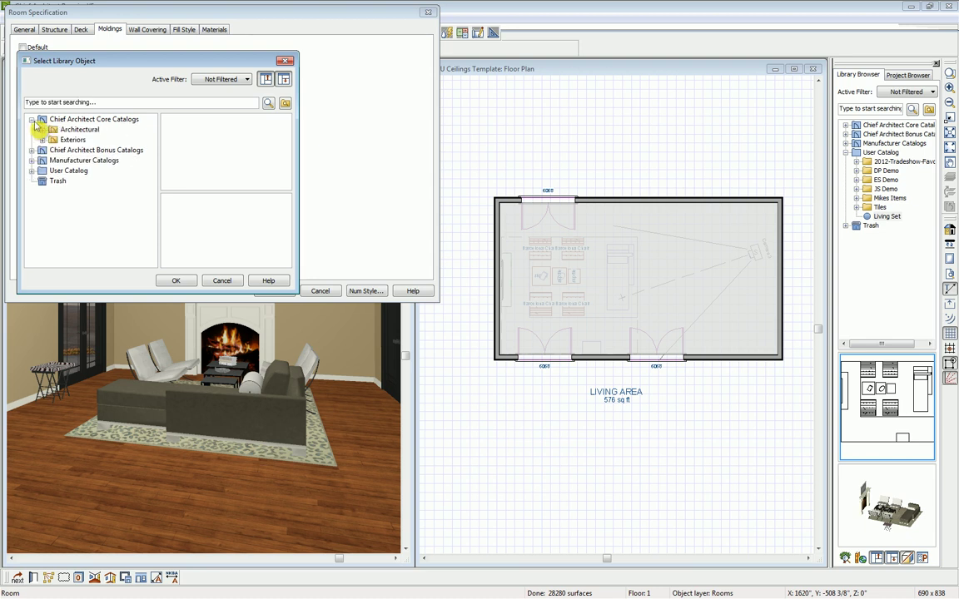
{"action": "left_click", "coordinate": [43, 129]}
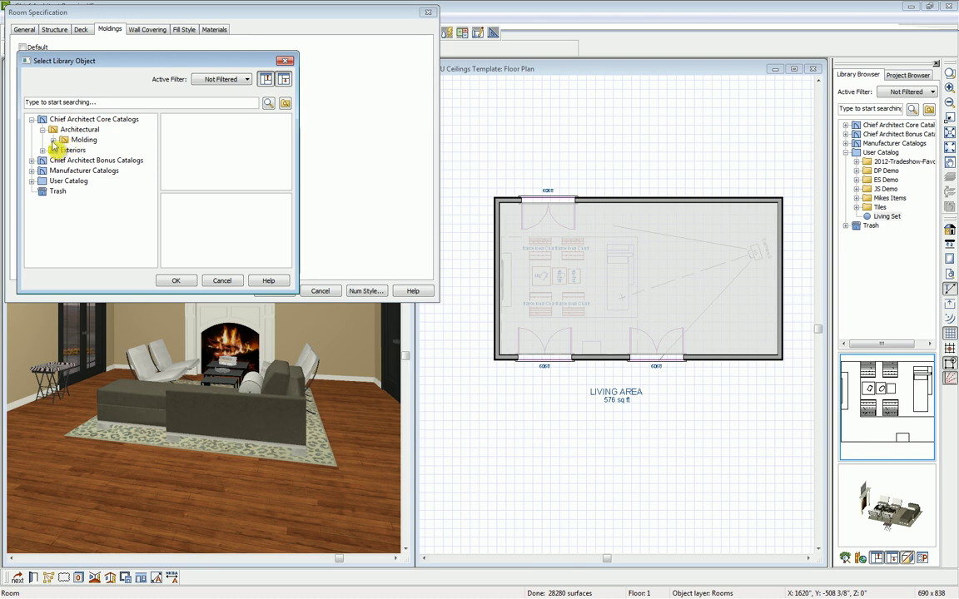
{"action": "left_click", "coordinate": [53, 140]}
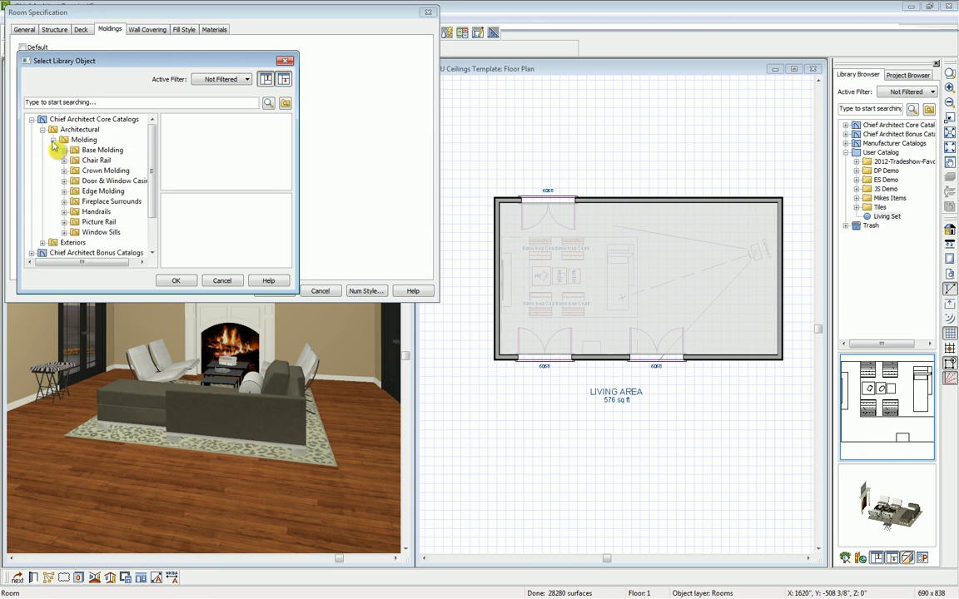
{"action": "left_click", "coordinate": [92, 170]}
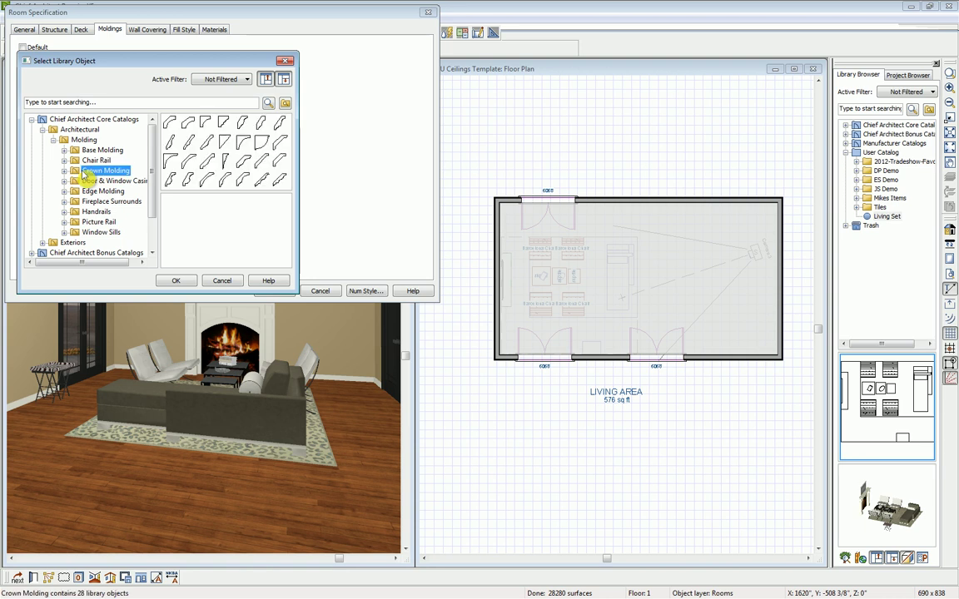
{"action": "left_click", "coordinate": [260, 181]}
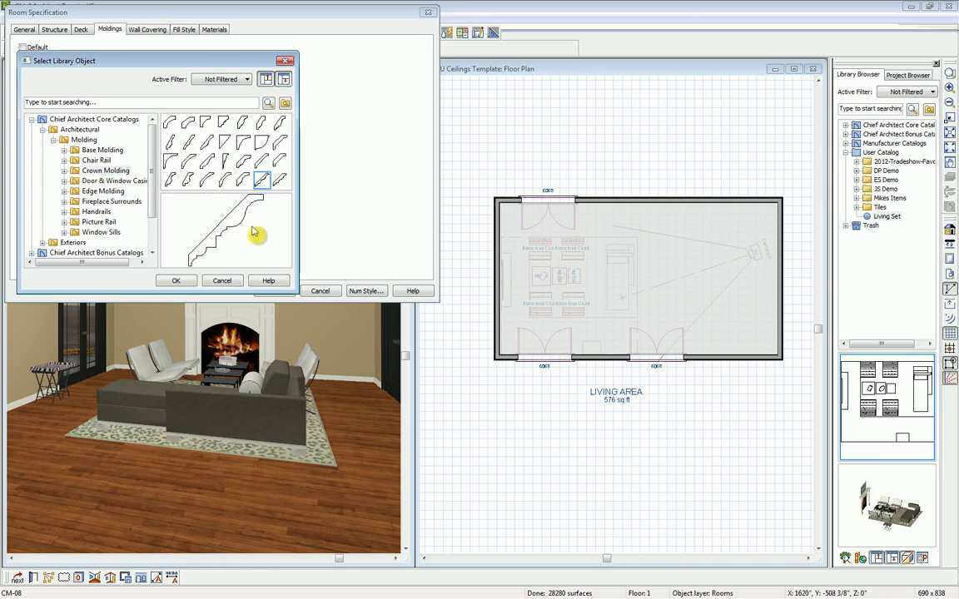
{"action": "left_click", "coordinate": [174, 282]}
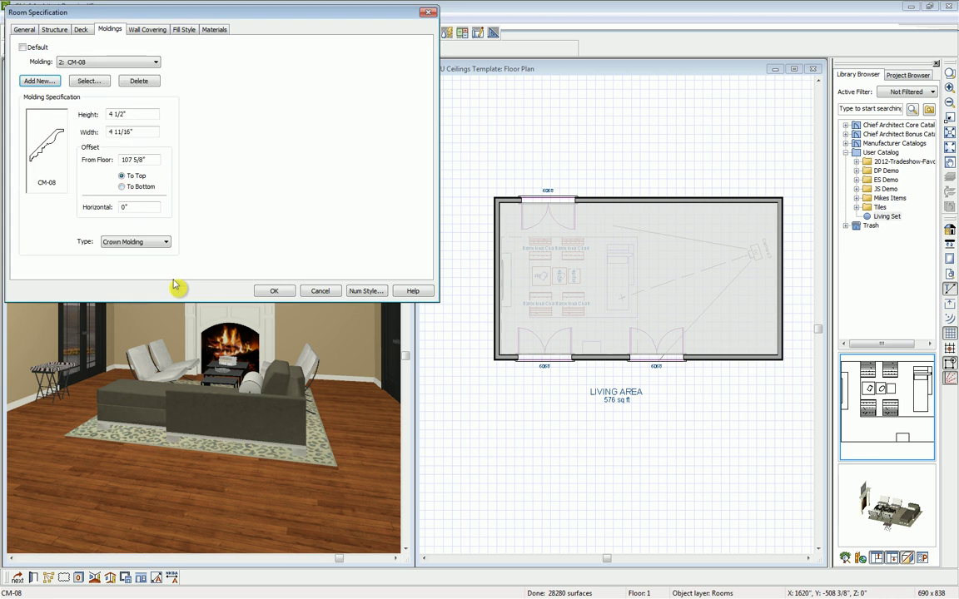
Set the CM-08 crown molding's height and width to 6 inches and apply it to the room
{"action": "left_click_drag", "start_coordinate": [130, 114], "coordinate": [102, 128]}
{"action": "type", "text": "6"}
{"action": "type", "text": "6"}
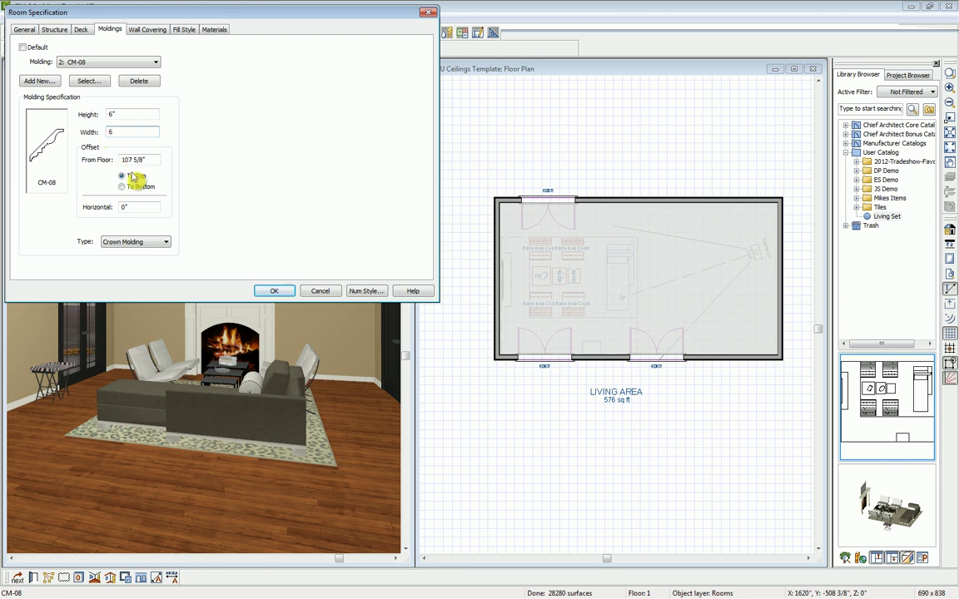
{"action": "left_click", "coordinate": [275, 291]}
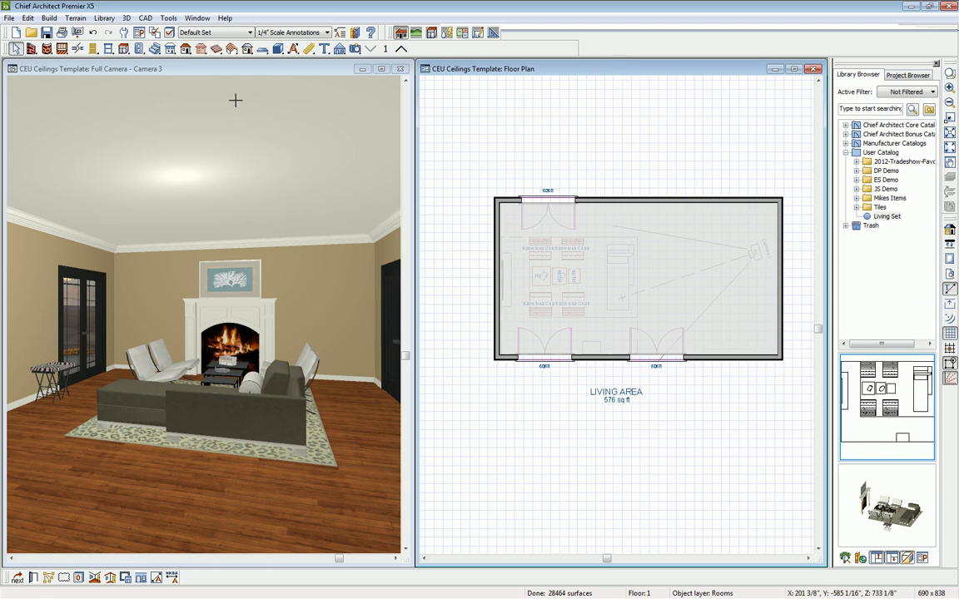
Place a soffit on the fireplace wall and stretch it to span the room between both side walls
{"action": "left_click", "coordinate": [123, 50]}
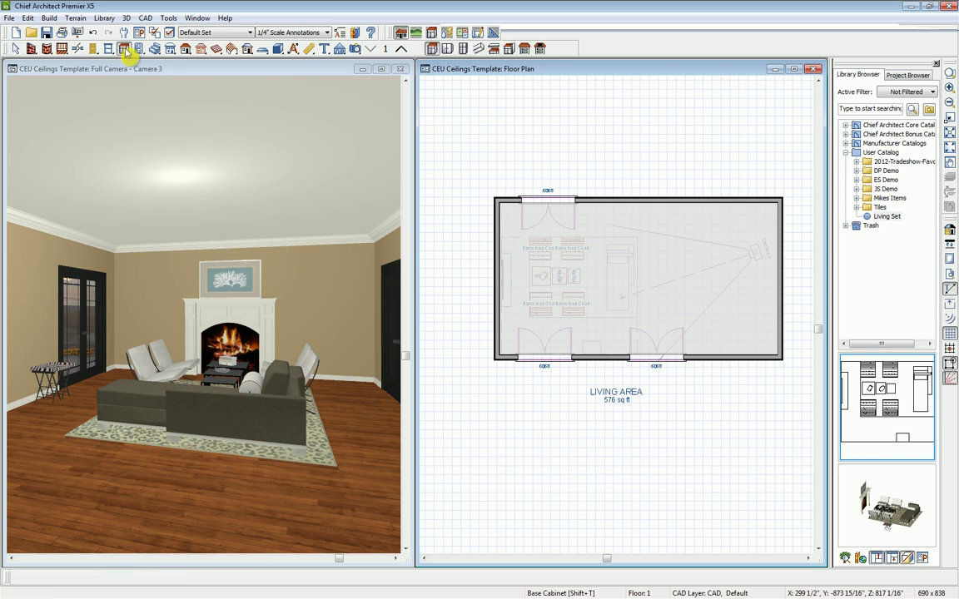
{"action": "left_click", "coordinate": [480, 52]}
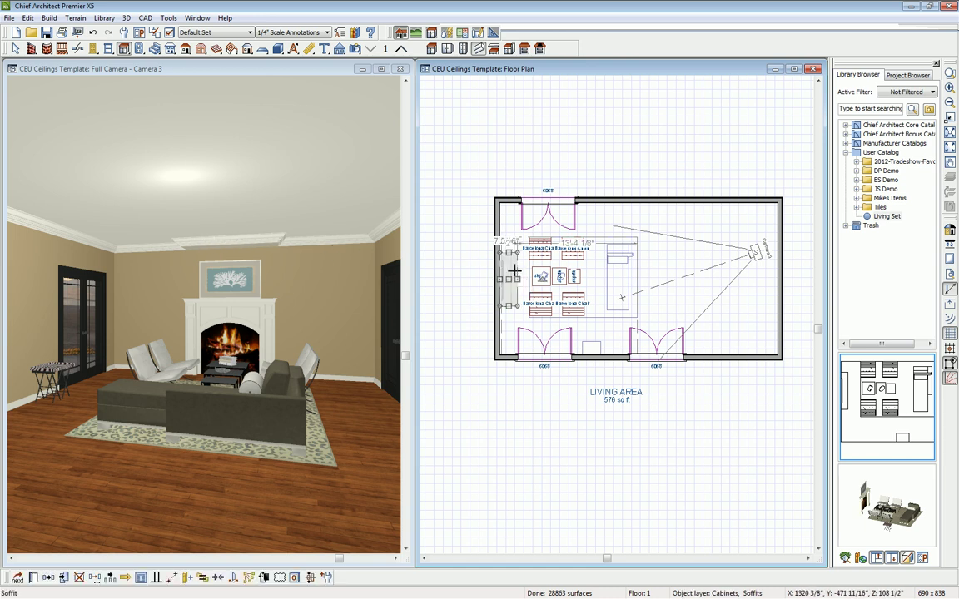
{"action": "left_click", "coordinate": [510, 275]}
{"action": "left_click_drag", "start_coordinate": [508, 220], "coordinate": [508, 202]}
{"action": "left_click_drag", "start_coordinate": [510, 306], "coordinate": [510, 355]}
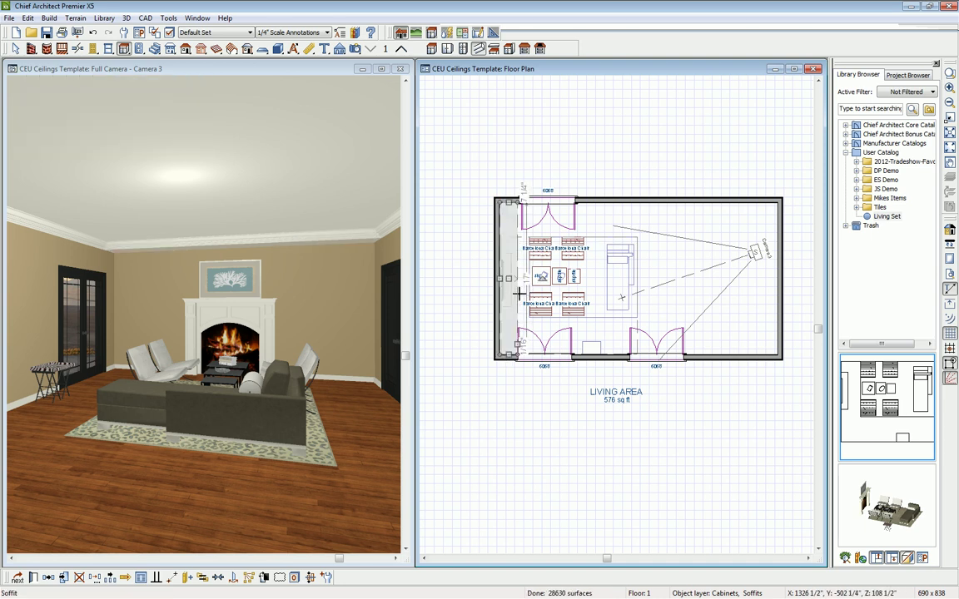
{"action": "key", "text": "Escape"}
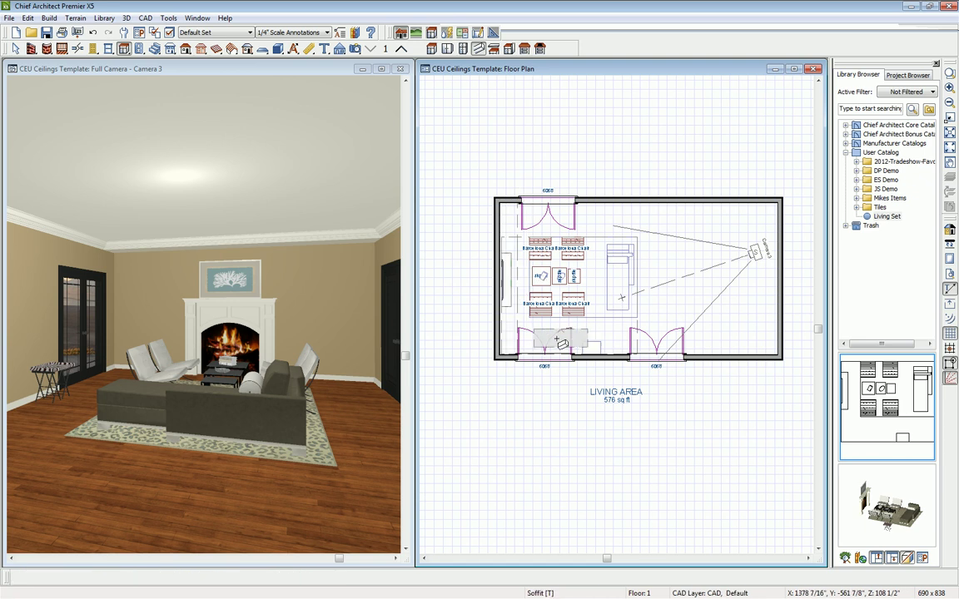
Add a soffit along the wall with two double doors, extending from the fireplace soffit to about 21 ft long
{"action": "left_click", "coordinate": [543, 344]}
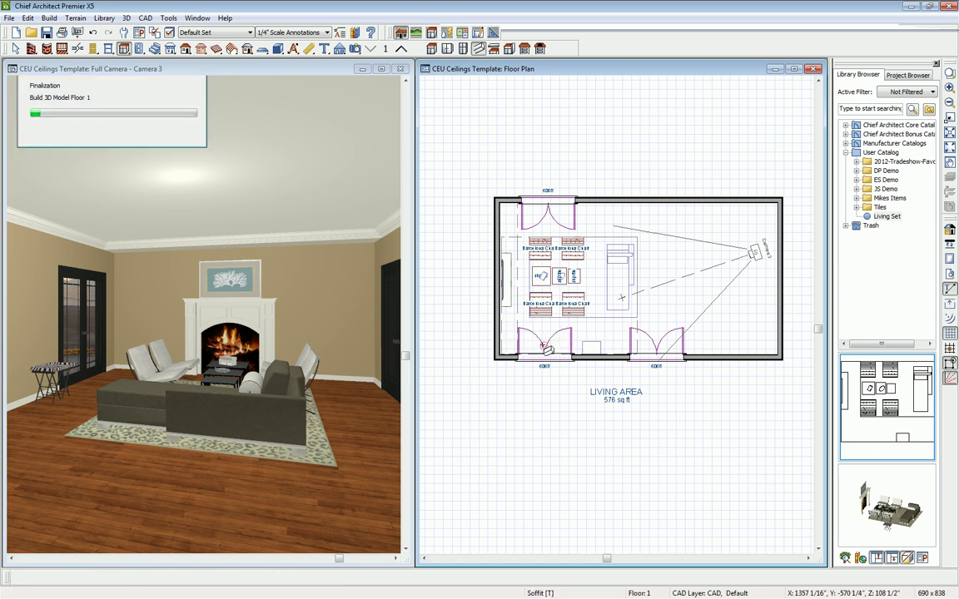
{"action": "left_click", "coordinate": [564, 346]}
{"action": "left_click_drag", "start_coordinate": [573, 347], "coordinate": [613, 341]}
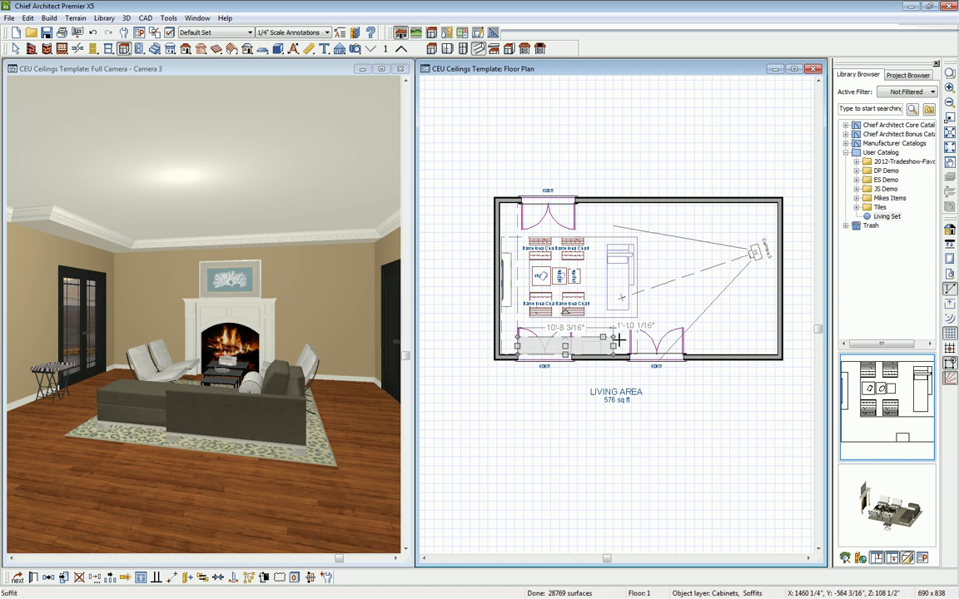
{"action": "left_click_drag", "start_coordinate": [614, 342], "coordinate": [714, 345]}
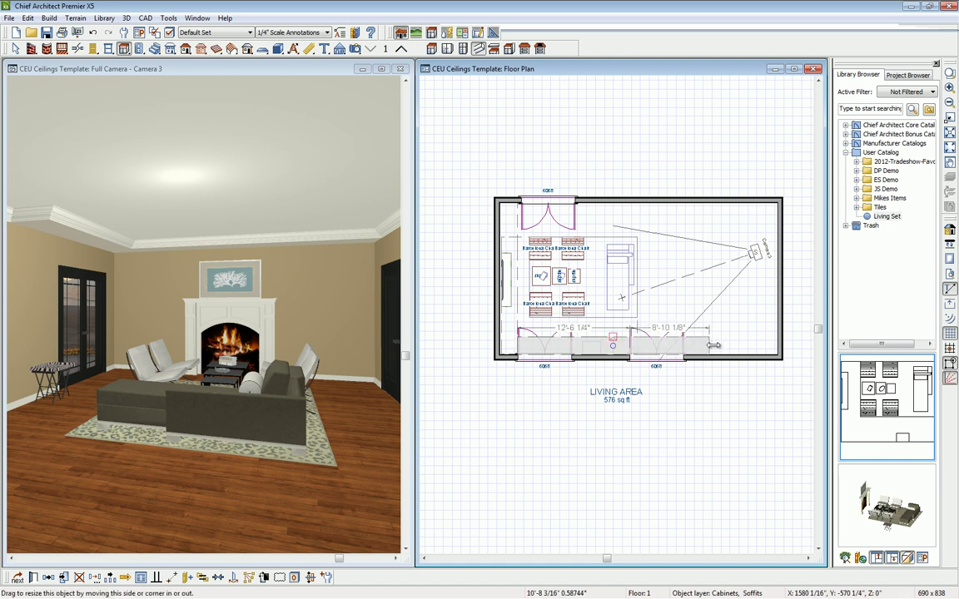
Add a soffit along the wall with the single double door and stretch it to about 20 ft long
{"action": "left_click", "coordinate": [610, 219]}
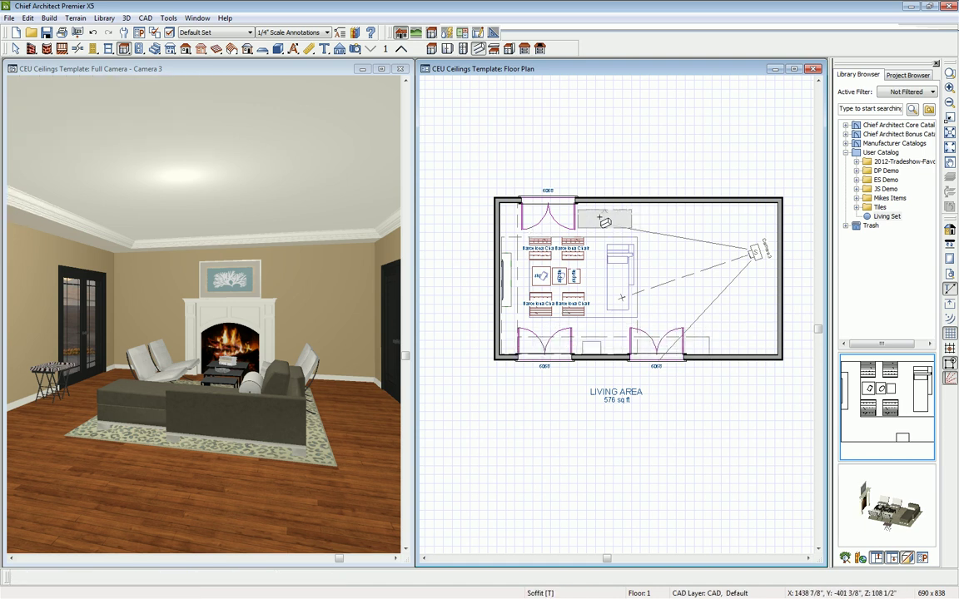
{"action": "left_click", "coordinate": [612, 214]}
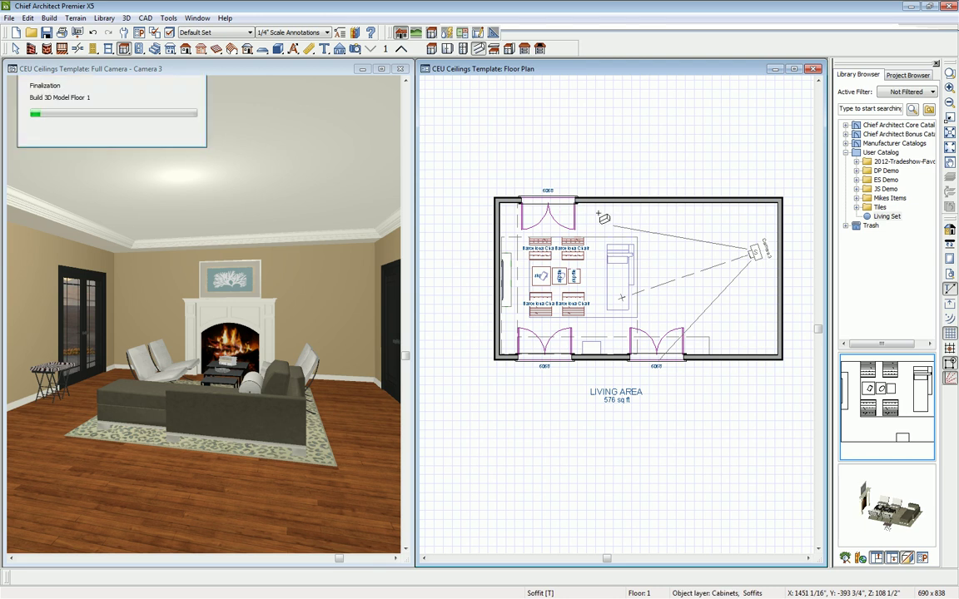
{"action": "left_click", "coordinate": [590, 214]}
{"action": "left_click_drag", "start_coordinate": [585, 212], "coordinate": [518, 211]}
{"action": "left_click_drag", "start_coordinate": [639, 213], "coordinate": [697, 212]}
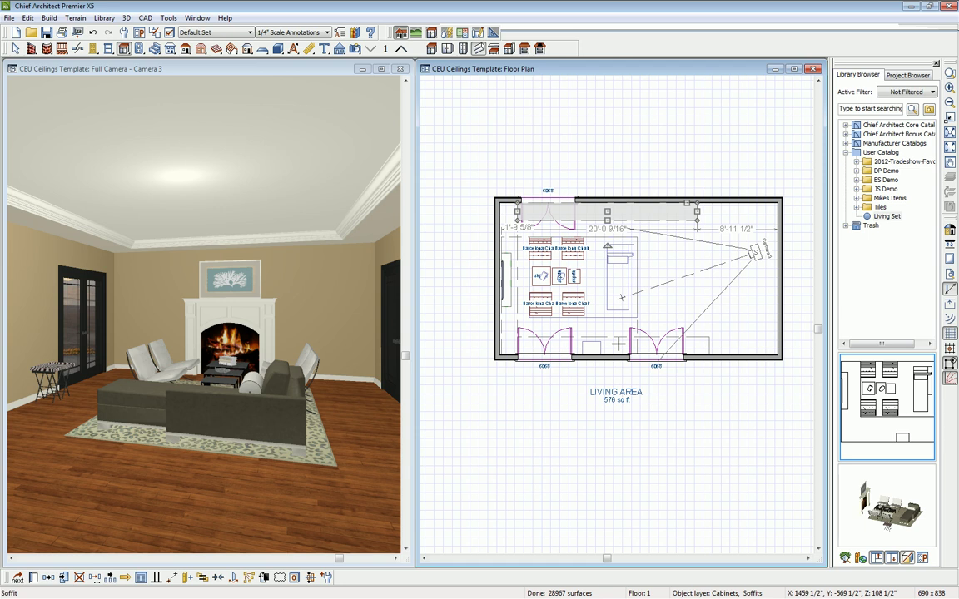
Delete all three soffits along the living room walls
{"action": "key", "text": "Delete"}
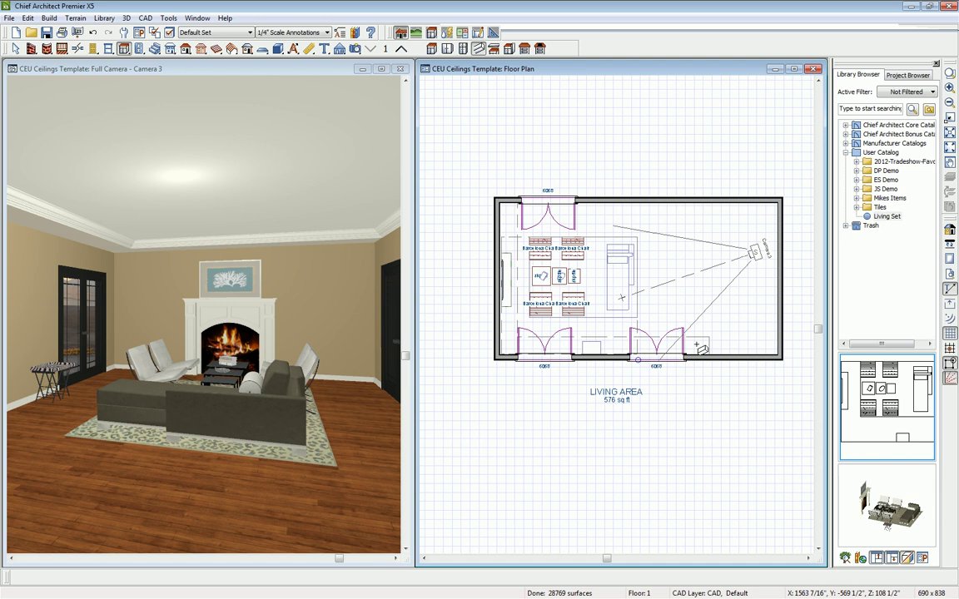
{"action": "left_click", "coordinate": [699, 345]}
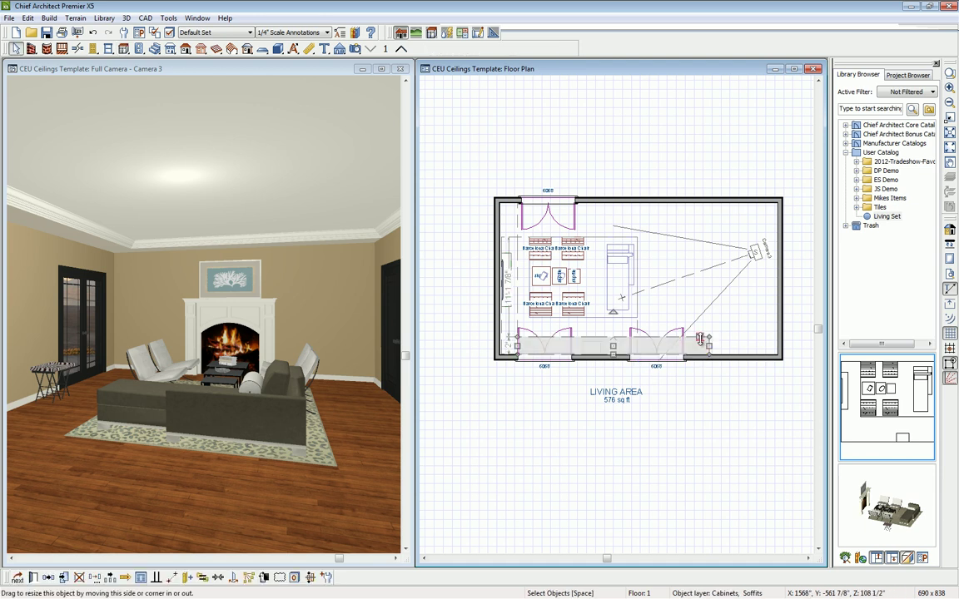
{"action": "key", "text": "Delete"}
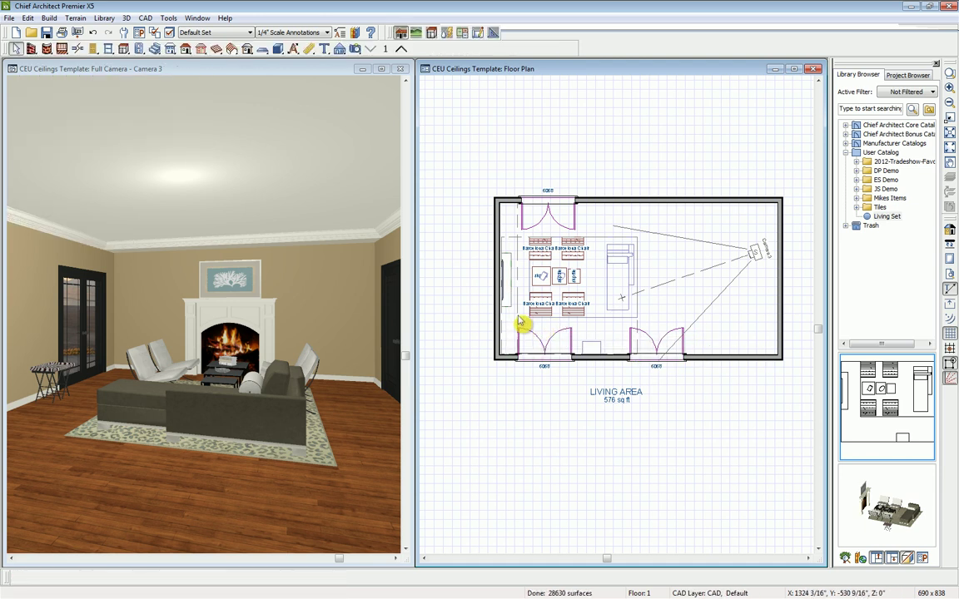
{"action": "left_click", "coordinate": [518, 323]}
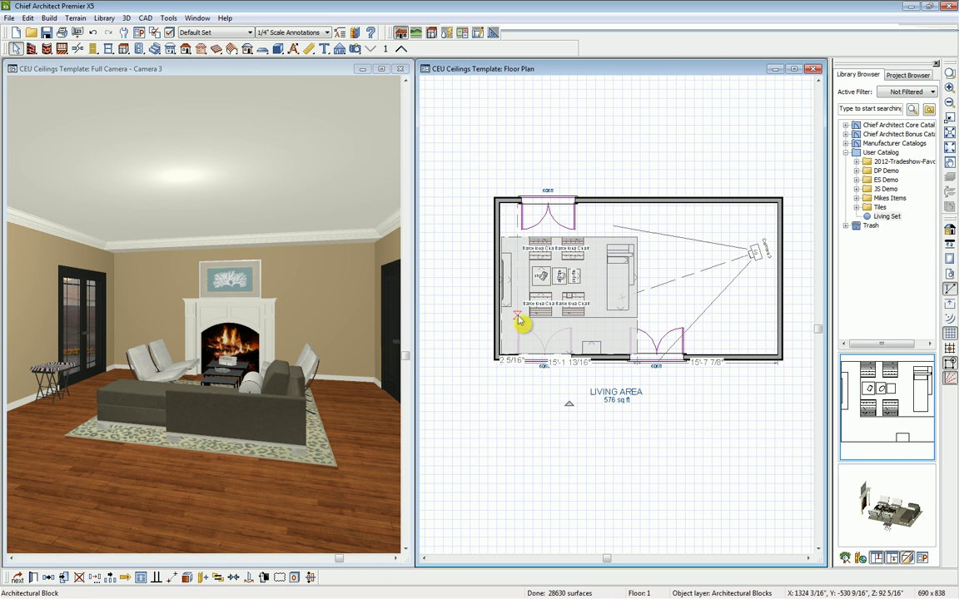
{"action": "key", "text": "Tab"}
{"action": "key", "text": "Tab"}
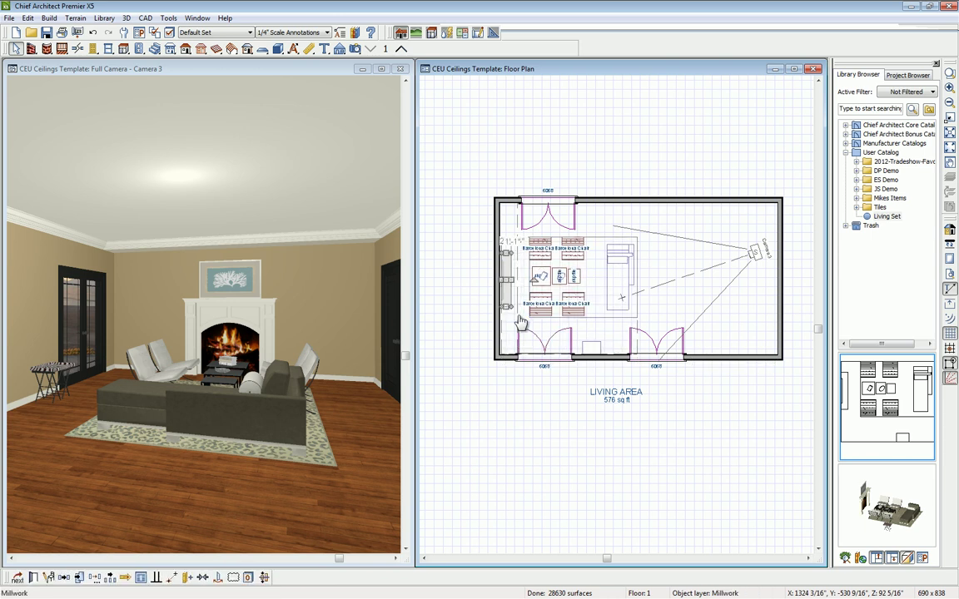
{"action": "key", "text": "Tab"}
{"action": "key", "text": "Delete"}
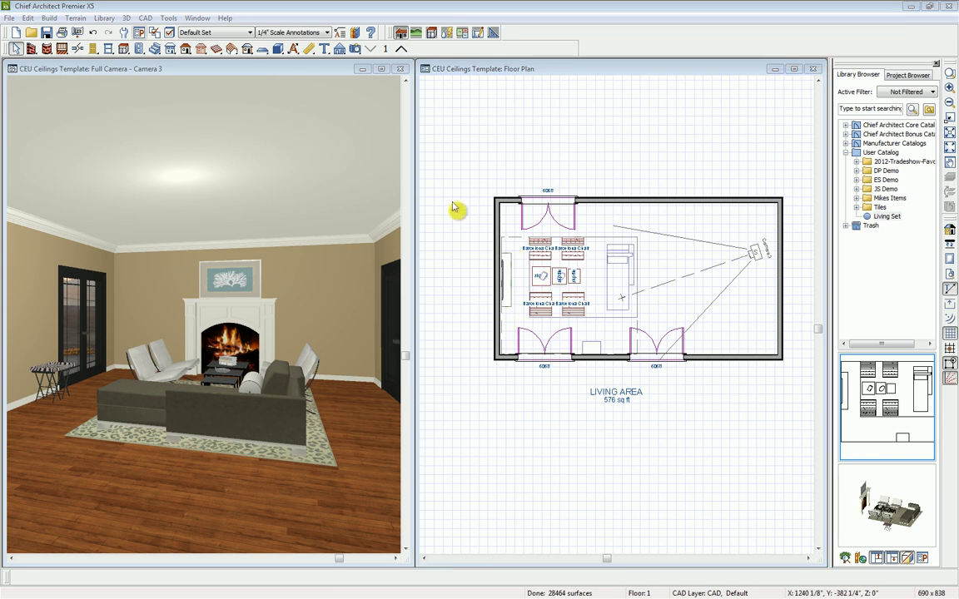
Draw a small square slab on the open floor behind the sofa and paint it with the ceiling's Bone color
{"action": "left_click", "coordinate": [265, 50]}
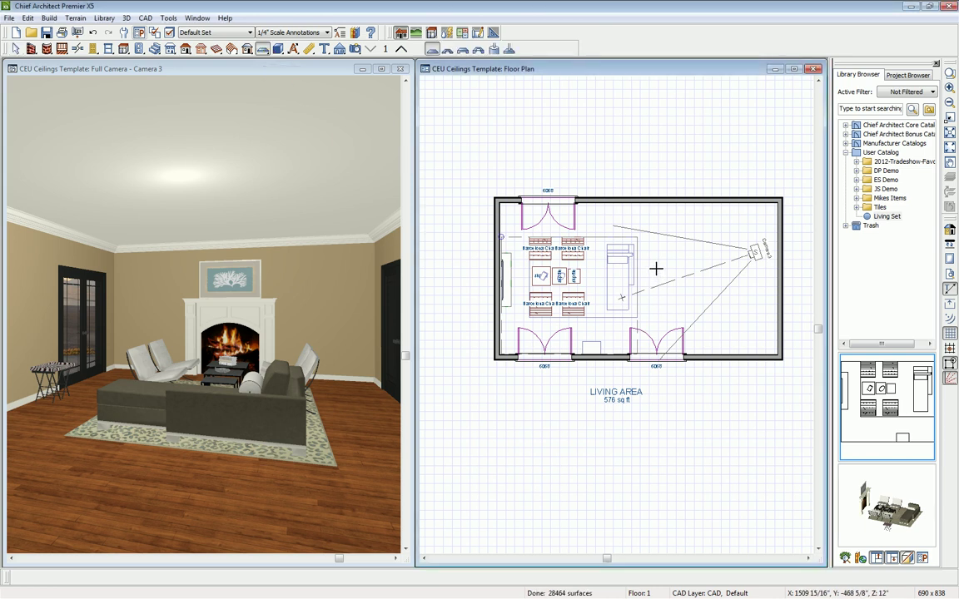
{"action": "left_click_drag", "start_coordinate": [655, 271], "coordinate": [681, 298]}
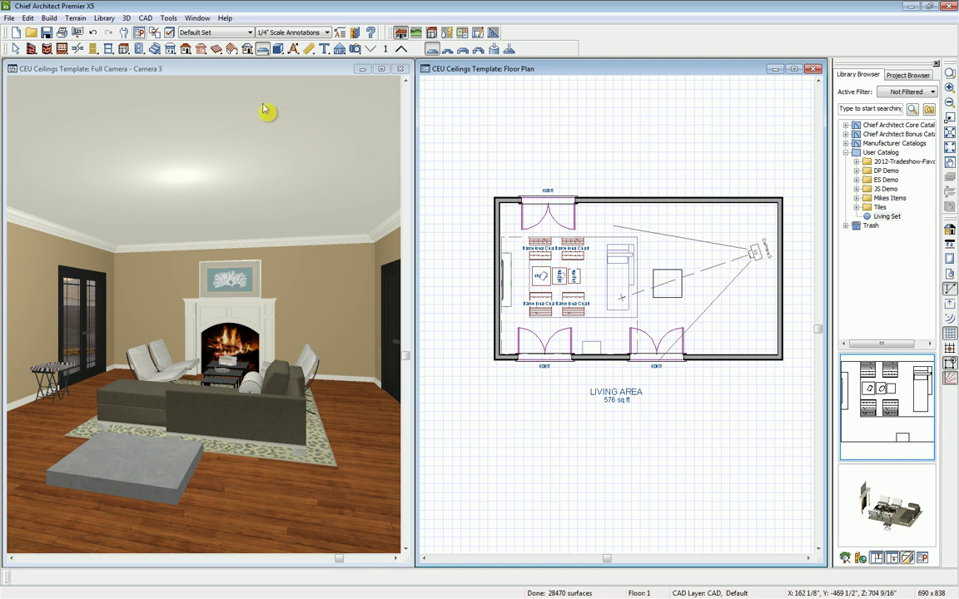
{"action": "left_click", "coordinate": [225, 79]}
{"action": "left_click", "coordinate": [154, 48]}
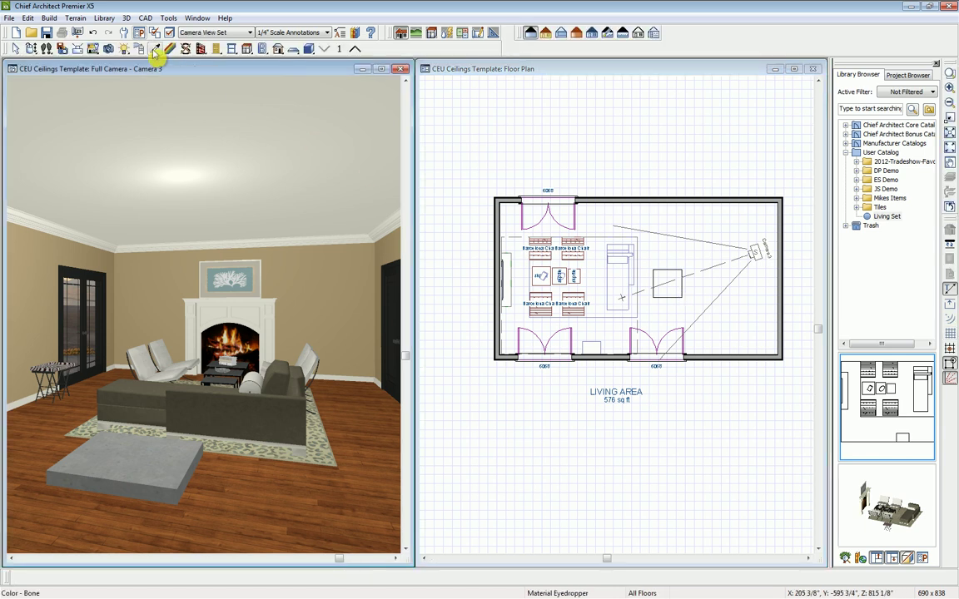
{"action": "left_click", "coordinate": [175, 148]}
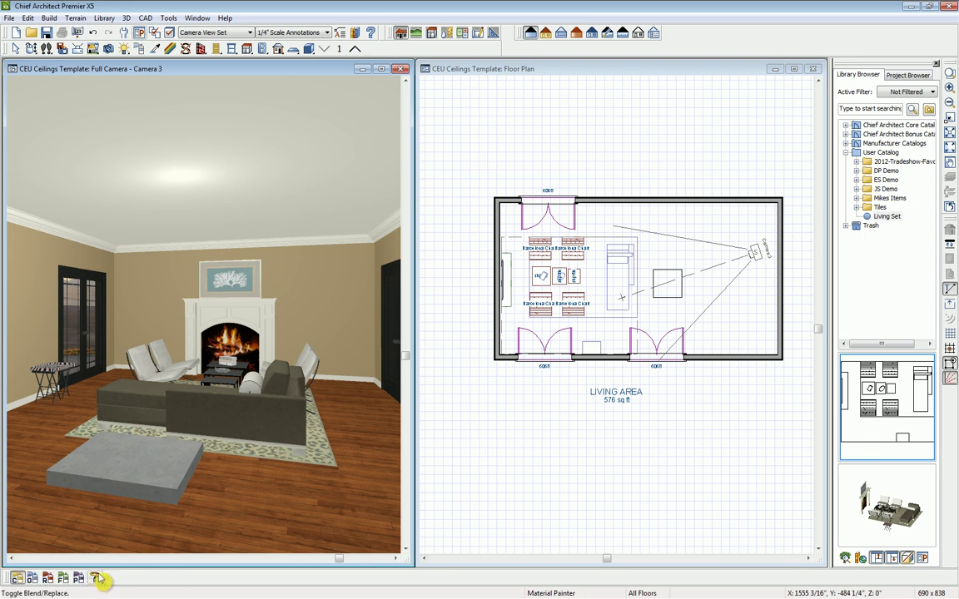
{"action": "left_click", "coordinate": [124, 466]}
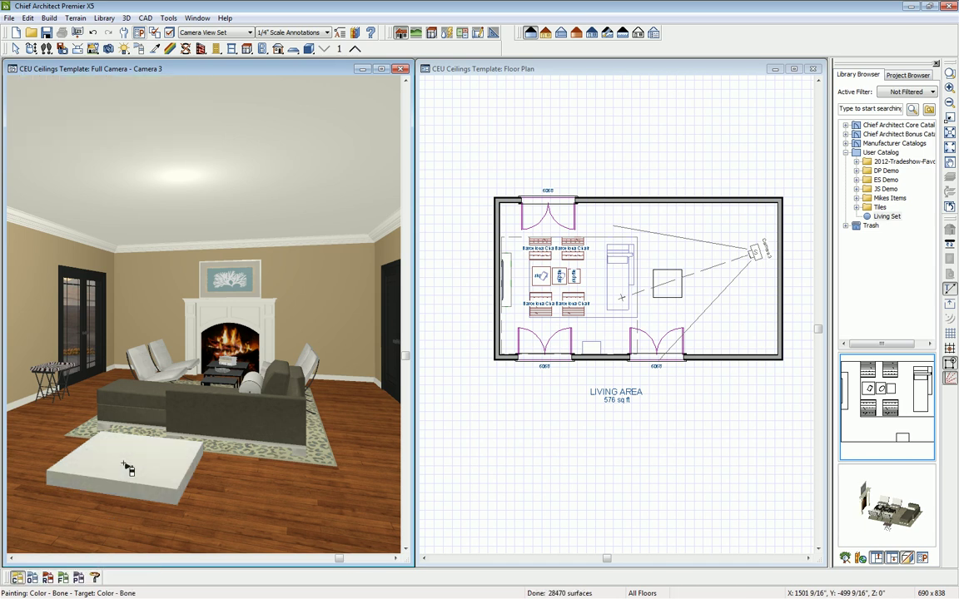
{"action": "key", "text": "space"}
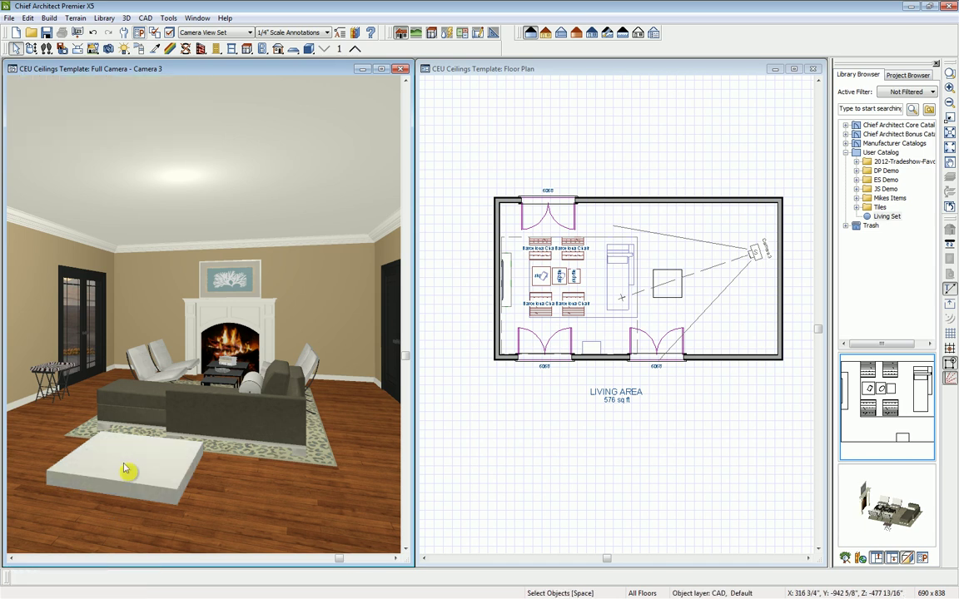
Raise the small slab to ceiling height with a top elevation of 108 inches and a thickness of 6 inches
{"action": "double_click", "coordinate": [125, 468]}
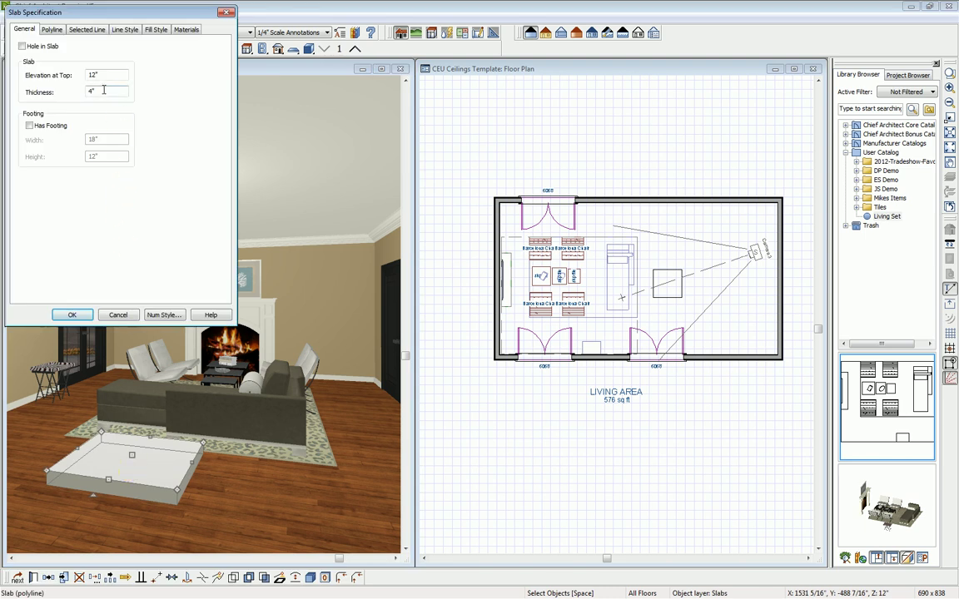
{"action": "left_click_drag", "start_coordinate": [96, 92], "coordinate": [79, 74]}
{"action": "left_click", "coordinate": [74, 317]}
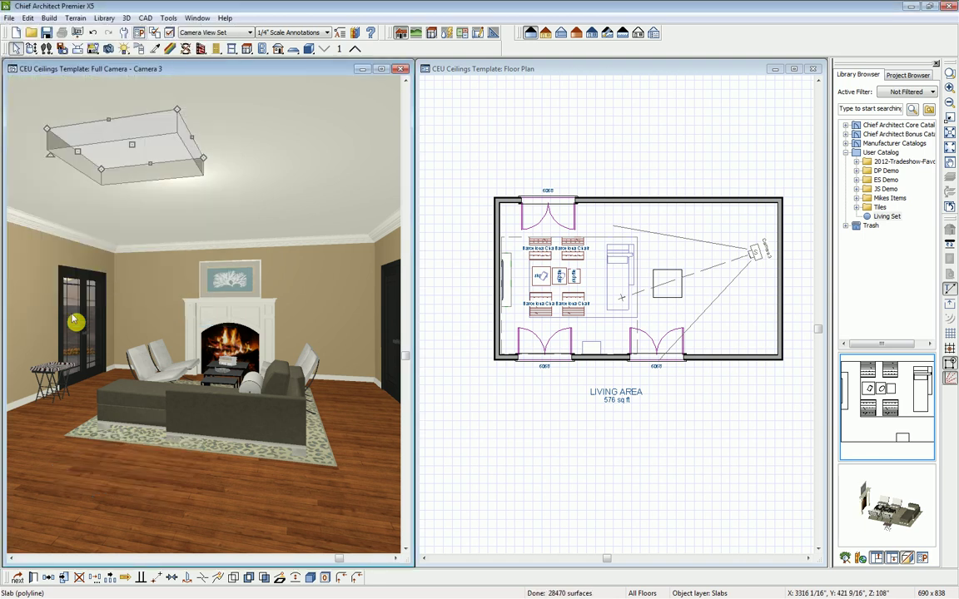
{"action": "key", "text": "Escape"}
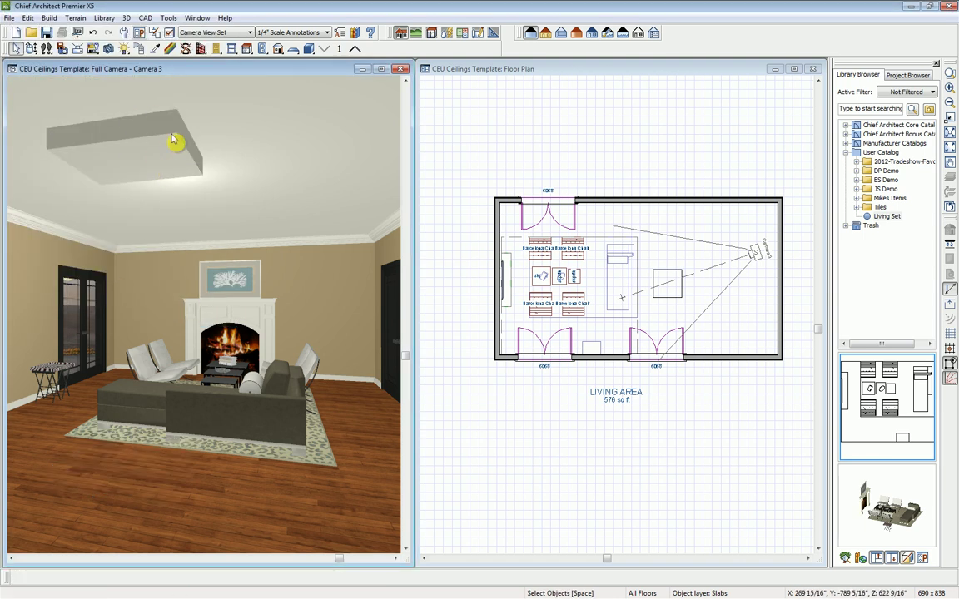
Stretch the slab's four sides out to the walls so it covers the whole room, about 31 ft by 17 ft
{"action": "left_click", "coordinate": [654, 80]}
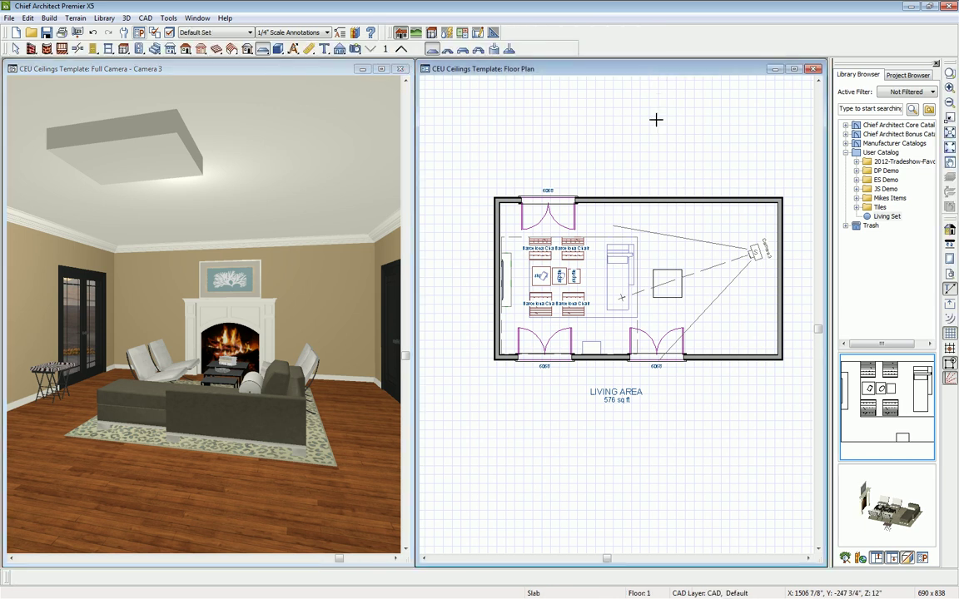
{"action": "left_click", "coordinate": [684, 297]}
{"action": "left_click_drag", "start_coordinate": [684, 283], "coordinate": [778, 285]}
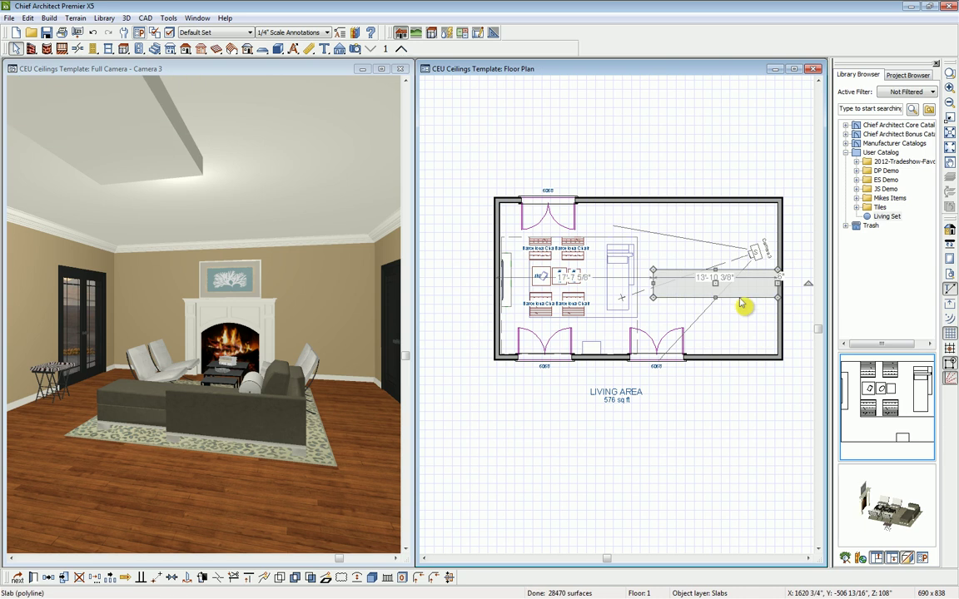
{"action": "left_click_drag", "start_coordinate": [714, 298], "coordinate": [714, 355]}
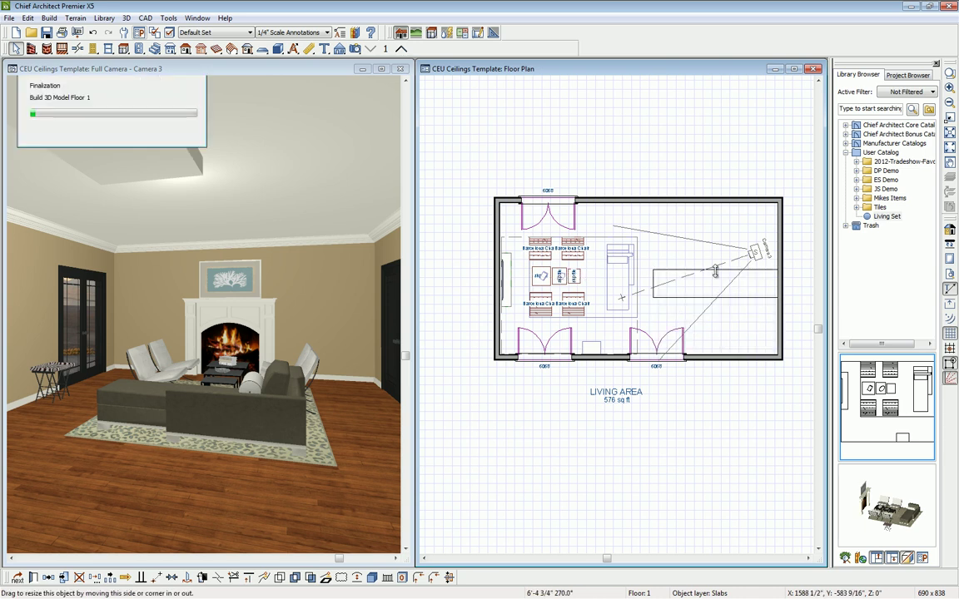
{"action": "left_click_drag", "start_coordinate": [715, 270], "coordinate": [715, 201]}
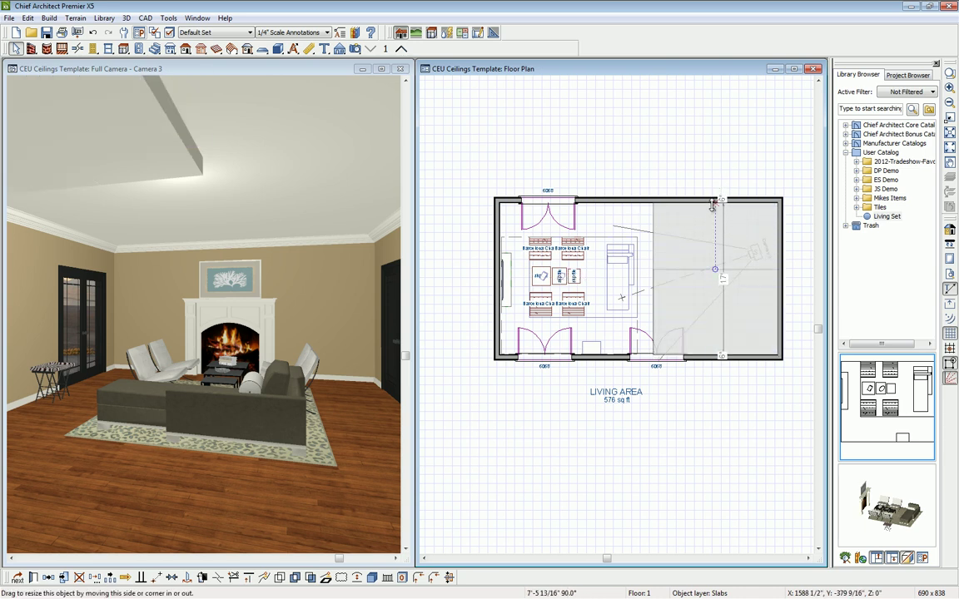
{"action": "left_click_drag", "start_coordinate": [655, 287], "coordinate": [499, 279]}
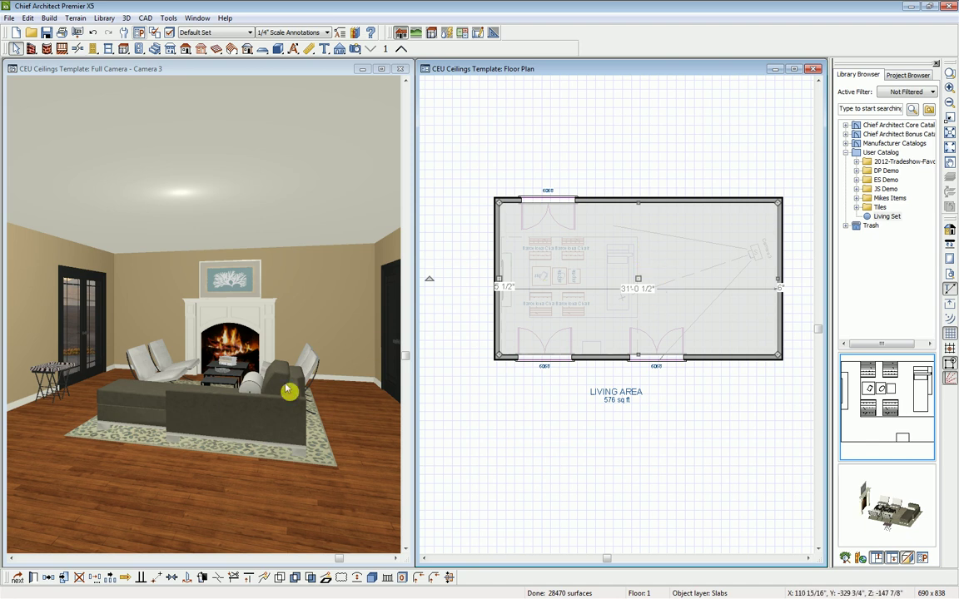
Duplicate the slab in place and shrink the copy concentrically to about 27 ft 9 in by 13 ft 9 in
{"action": "left_click", "coordinate": [64, 577]}
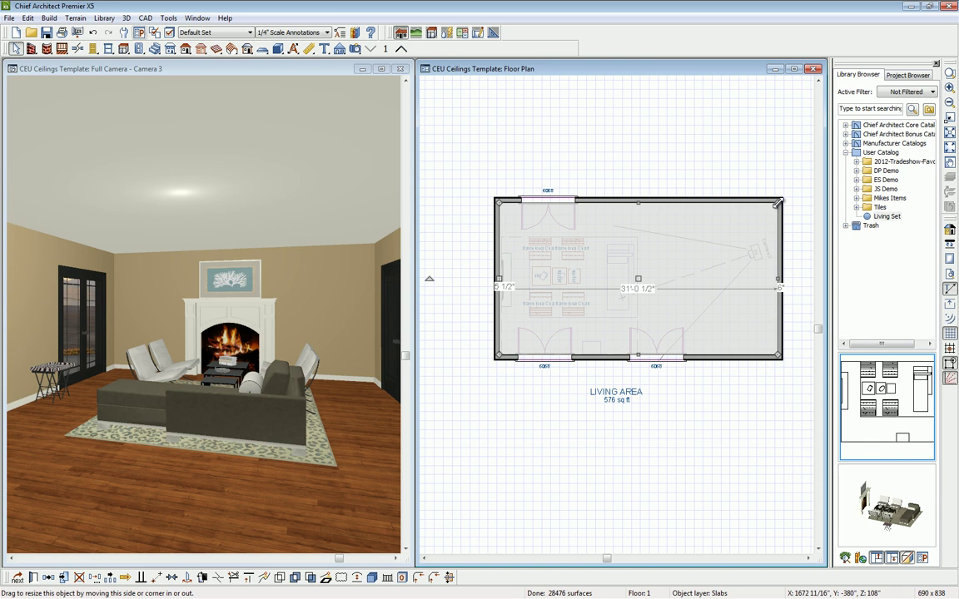
{"action": "left_click_drag", "start_coordinate": [778, 202], "coordinate": [759, 216]}
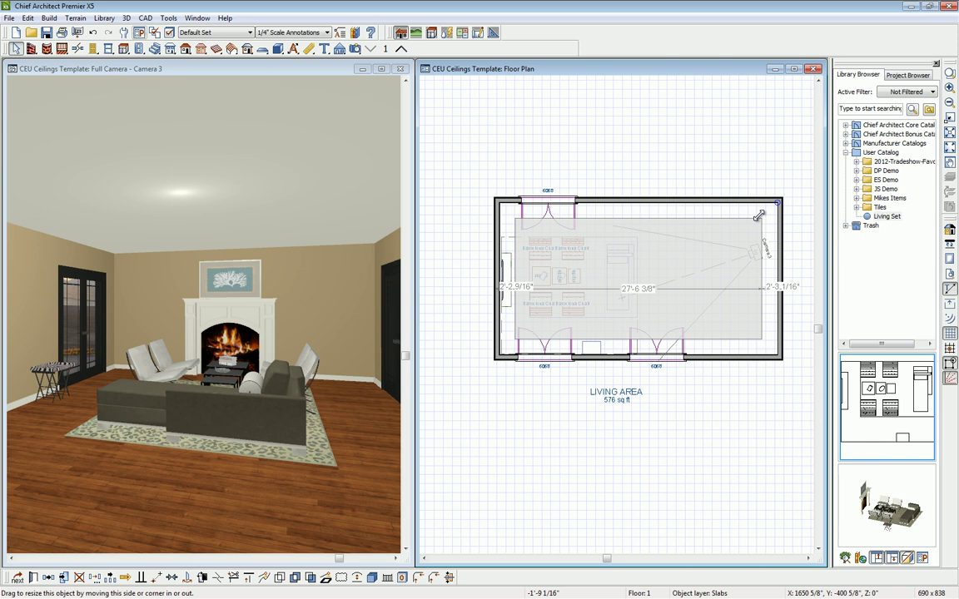
{"action": "left_click_drag", "start_coordinate": [758, 216], "coordinate": [761, 218]}
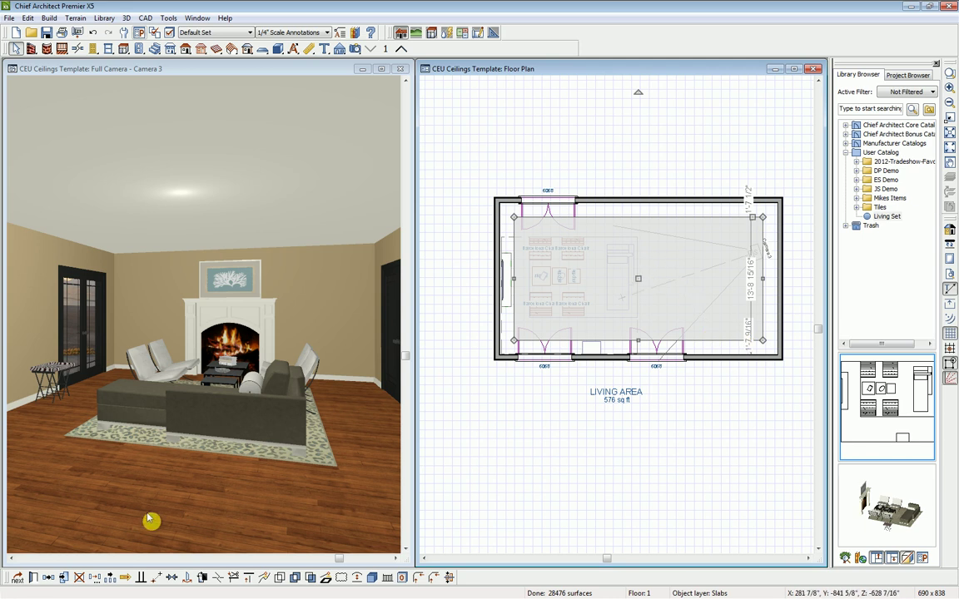
Turn the smaller inner slab into a hole in the room-sized slab
{"action": "left_click", "coordinate": [34, 579]}
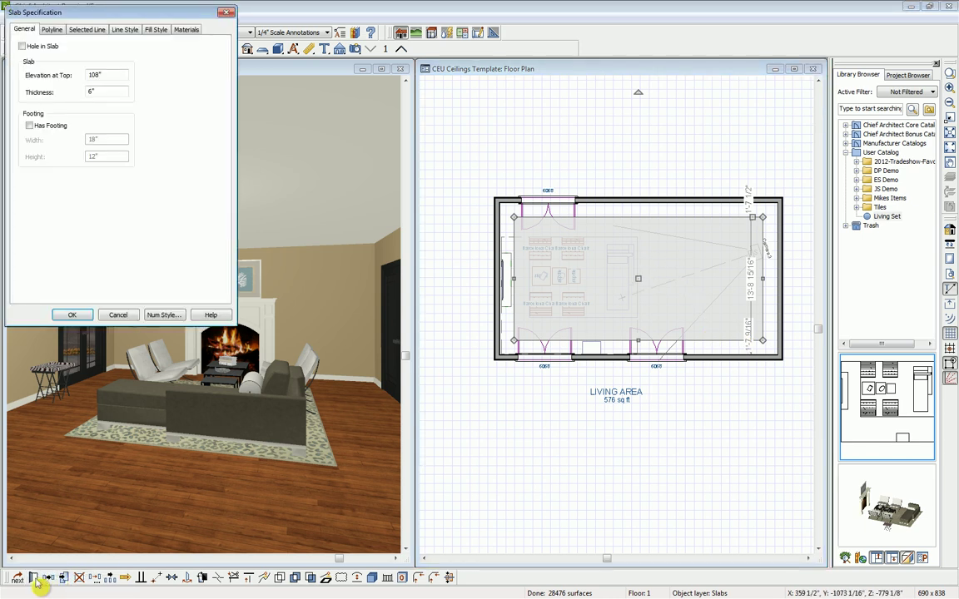
{"action": "left_click", "coordinate": [22, 47]}
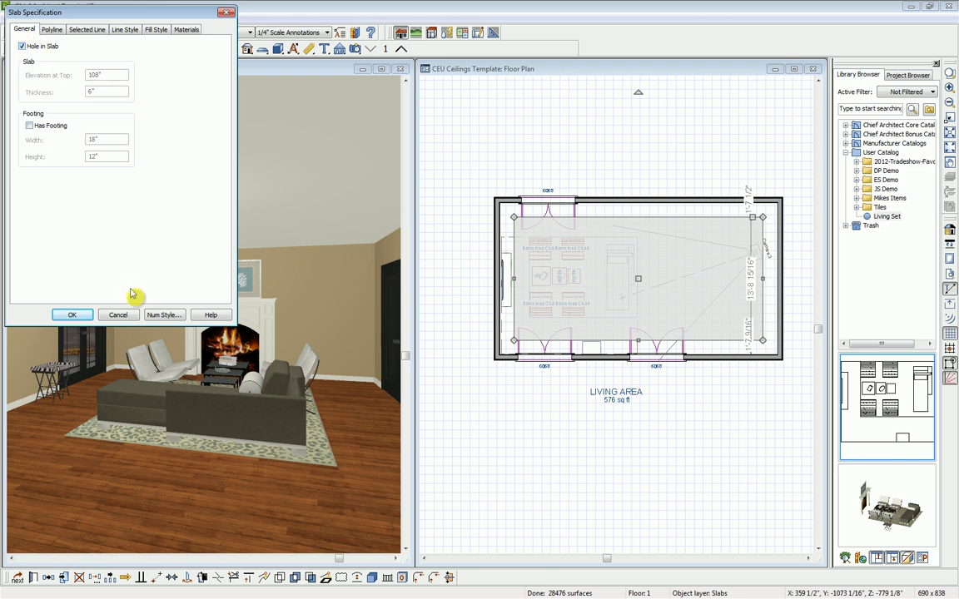
{"action": "left_click", "coordinate": [73, 315]}
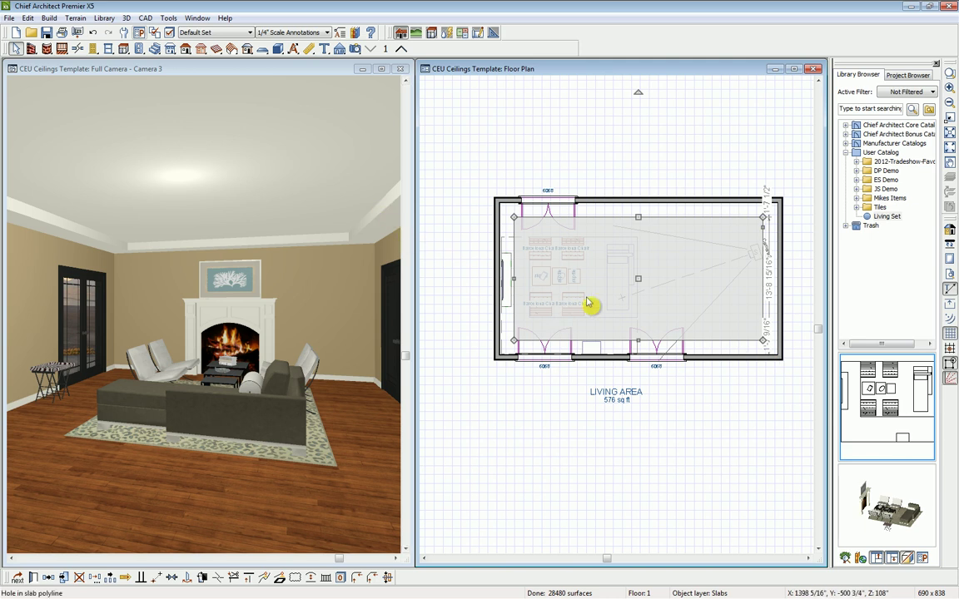
Convert the living room's CM-08 crown molding into a room molding polyline
{"action": "left_click", "coordinate": [738, 354]}
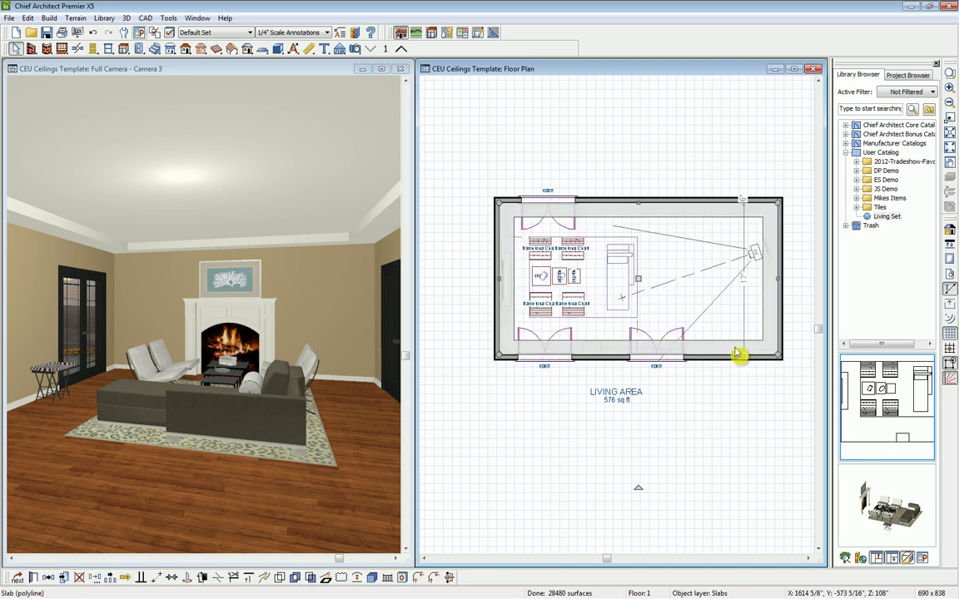
{"action": "left_click", "coordinate": [738, 354]}
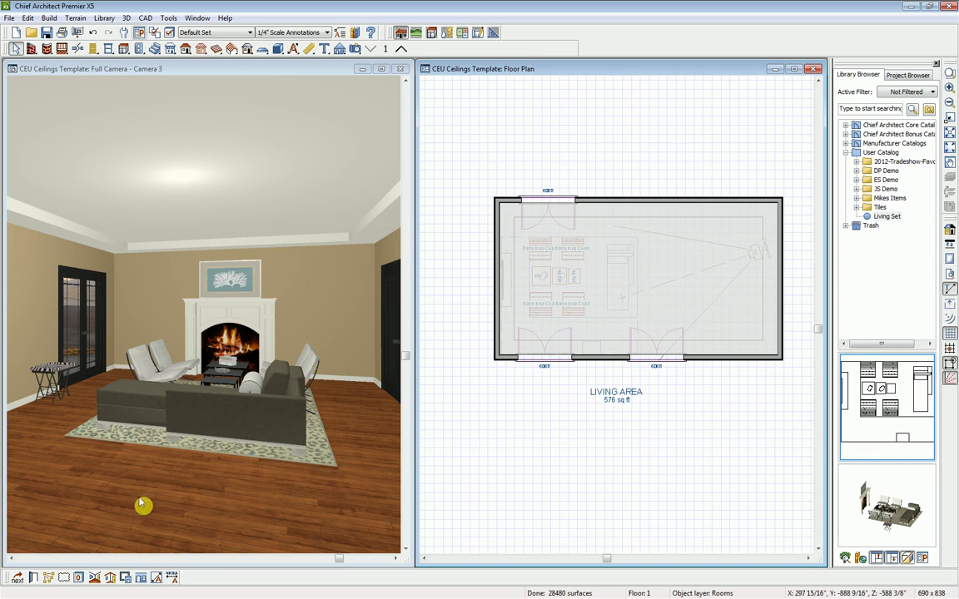
{"action": "left_click", "coordinate": [34, 578]}
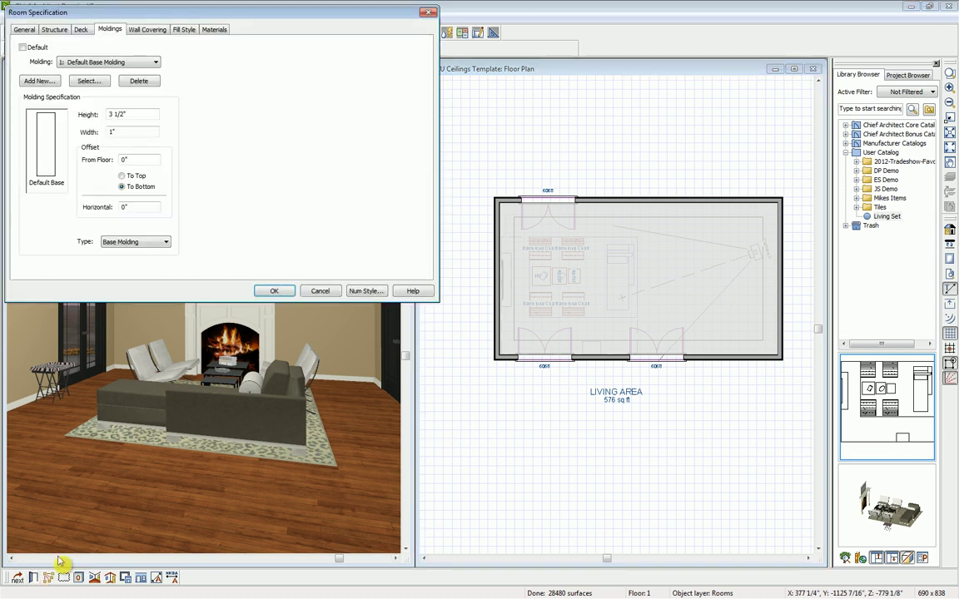
{"action": "left_click", "coordinate": [327, 292]}
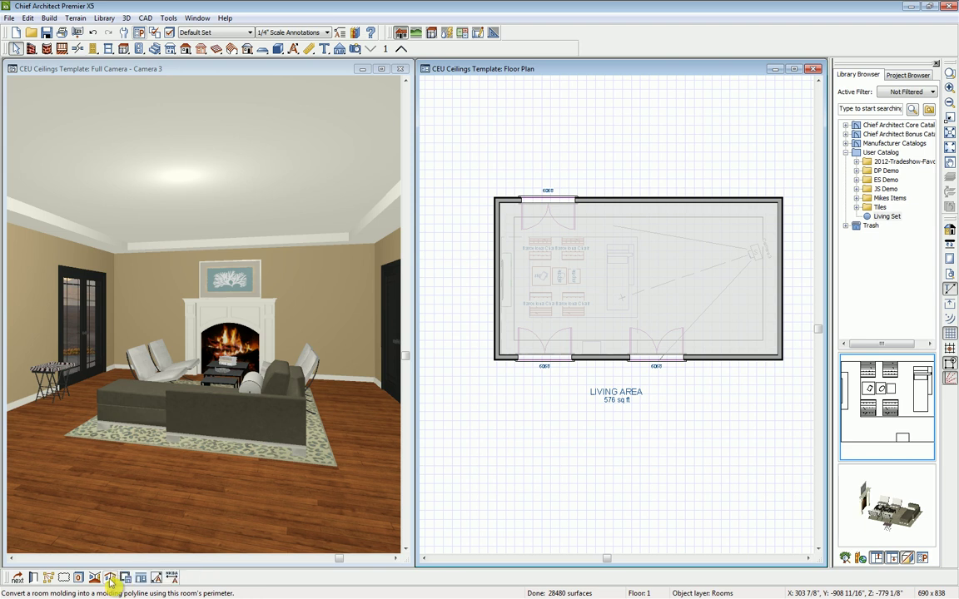
{"action": "left_click", "coordinate": [110, 582]}
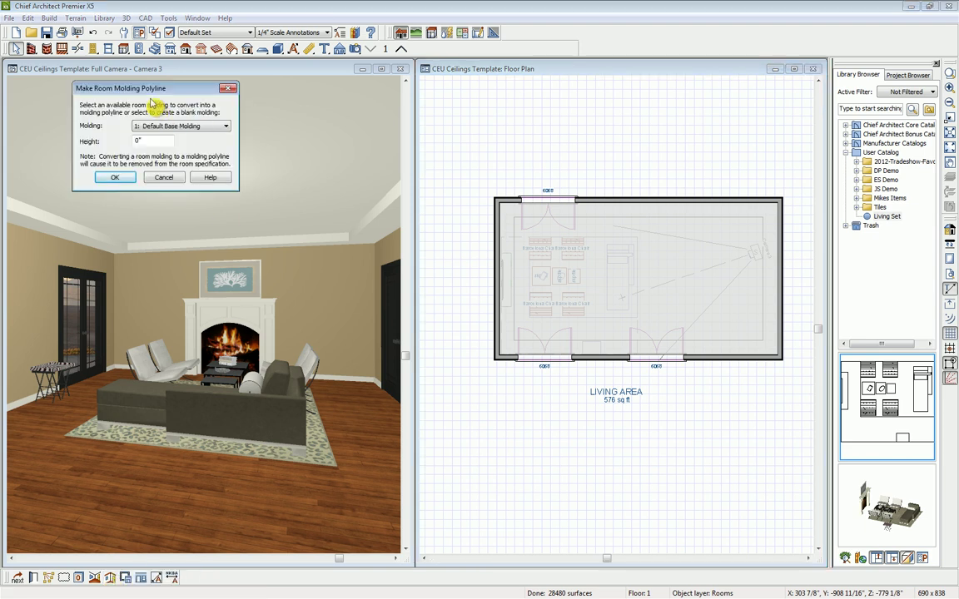
{"action": "left_click", "coordinate": [225, 126]}
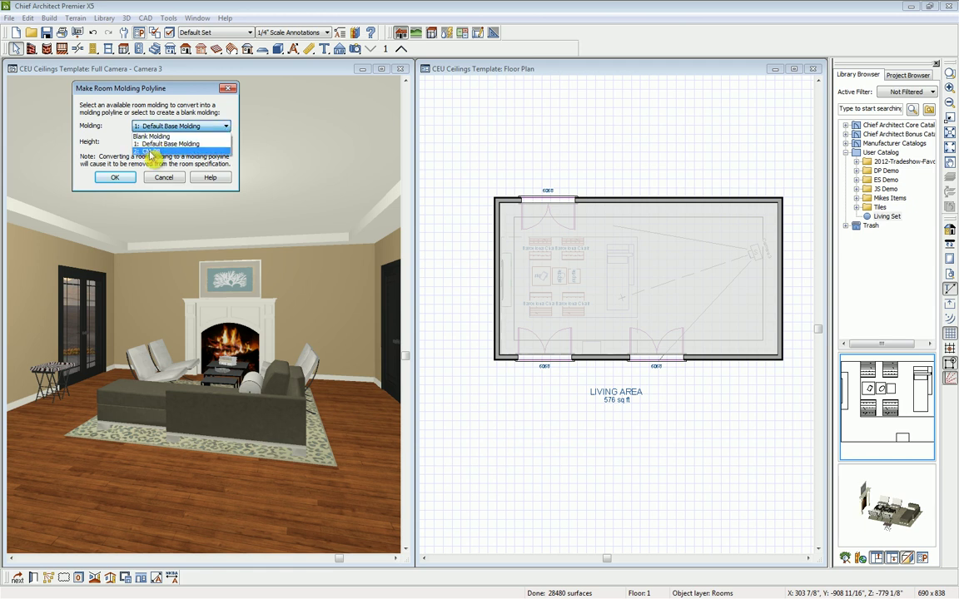
{"action": "left_click", "coordinate": [152, 152]}
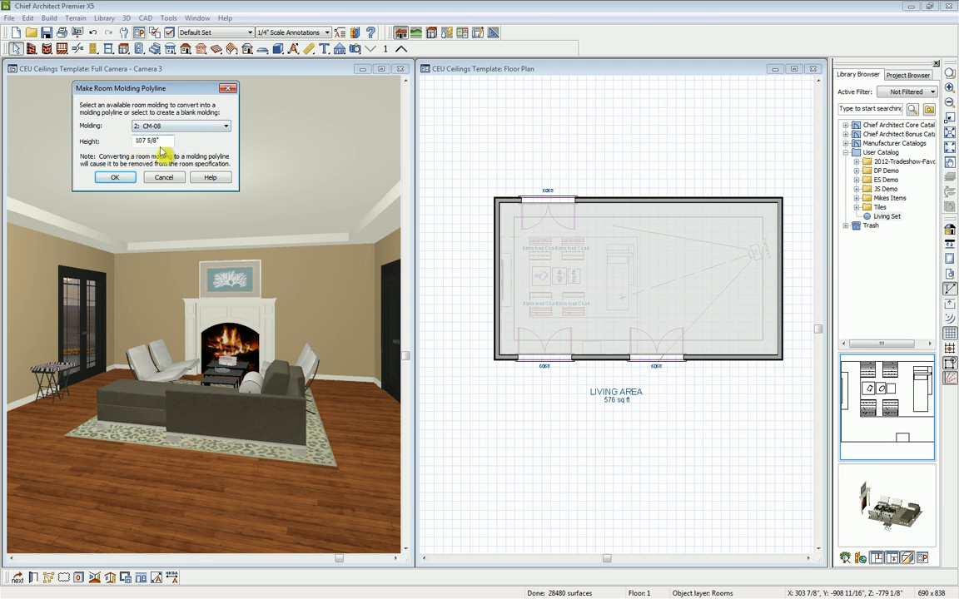
{"action": "left_click", "coordinate": [119, 184]}
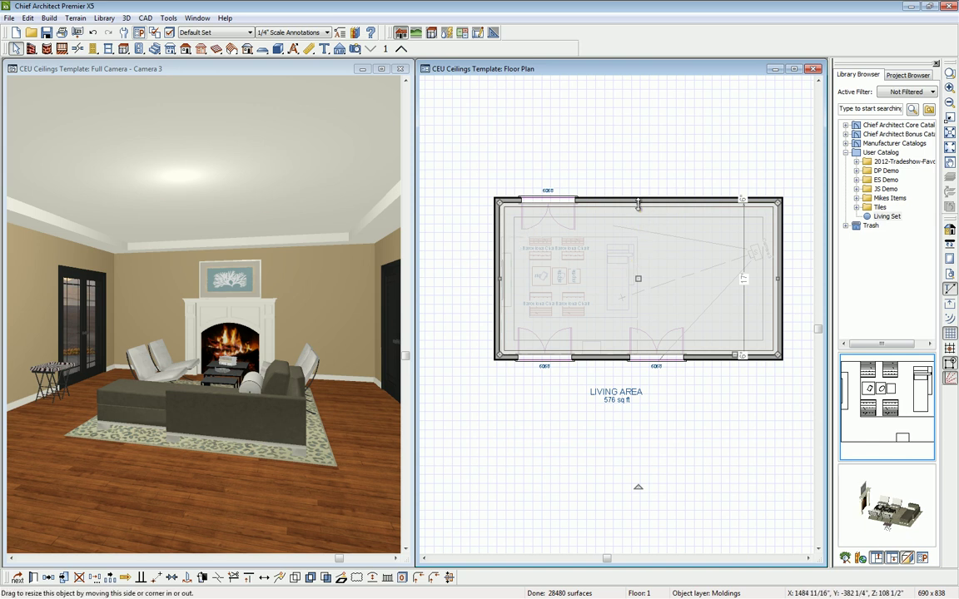
Pull all four sides of the crown molding polyline inward to line up with the edges of the slab hole
{"action": "left_click_drag", "start_coordinate": [638, 204], "coordinate": [636, 218]}
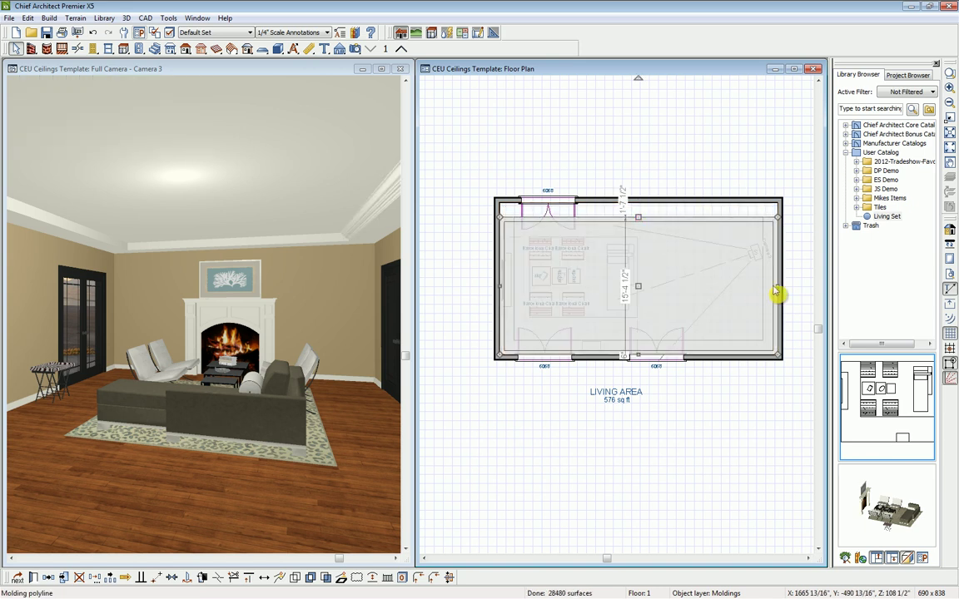
{"action": "left_click_drag", "start_coordinate": [776, 286], "coordinate": [763, 283]}
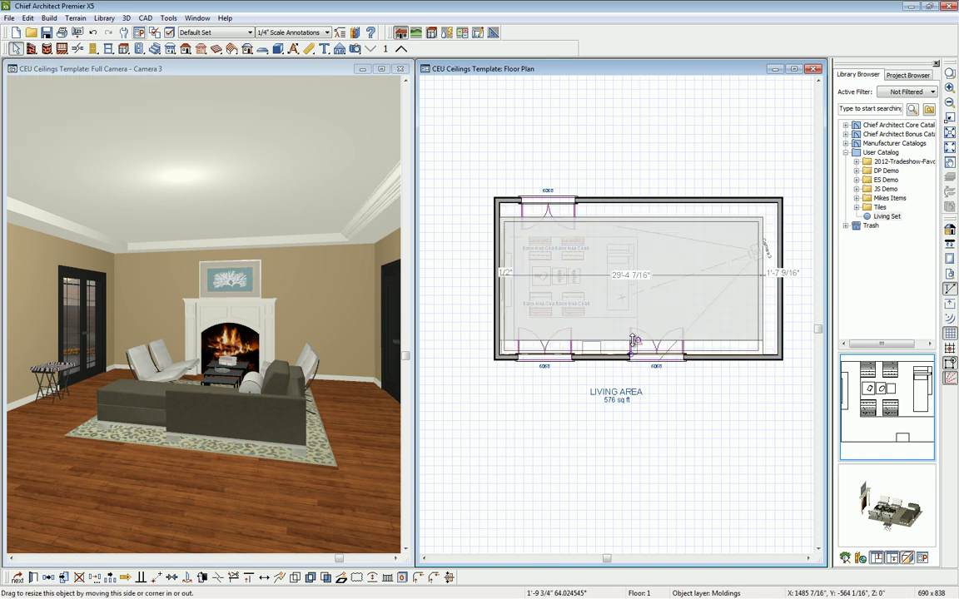
{"action": "left_click_drag", "start_coordinate": [633, 339], "coordinate": [632, 341]}
{"action": "left_click_drag", "start_coordinate": [501, 279], "coordinate": [513, 280]}
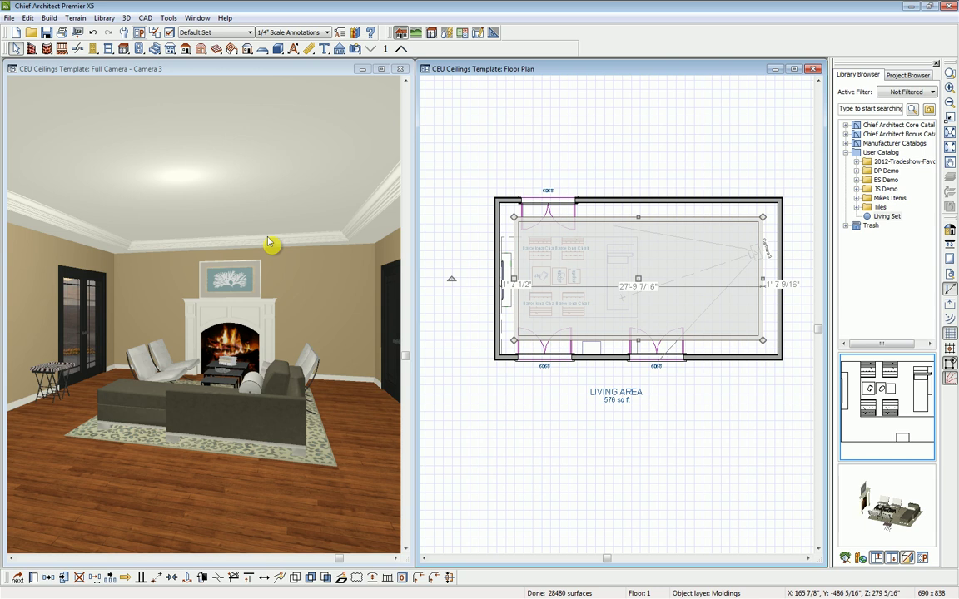
Resize the slab hole to 7 ft long by 4 ft wide, keeping it in the corner beside the fireplace
{"action": "left_click", "coordinate": [743, 230]}
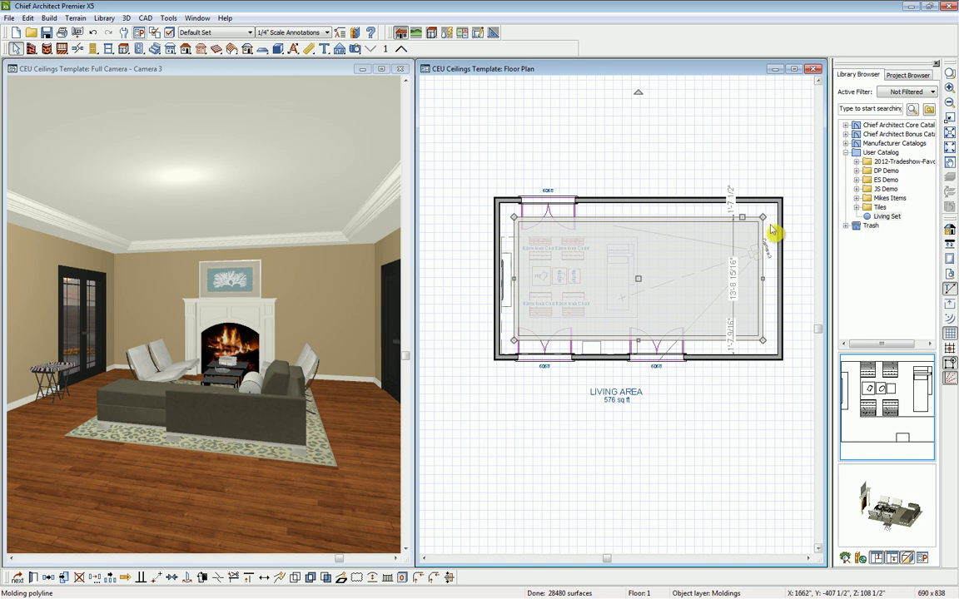
{"action": "left_click", "coordinate": [763, 241]}
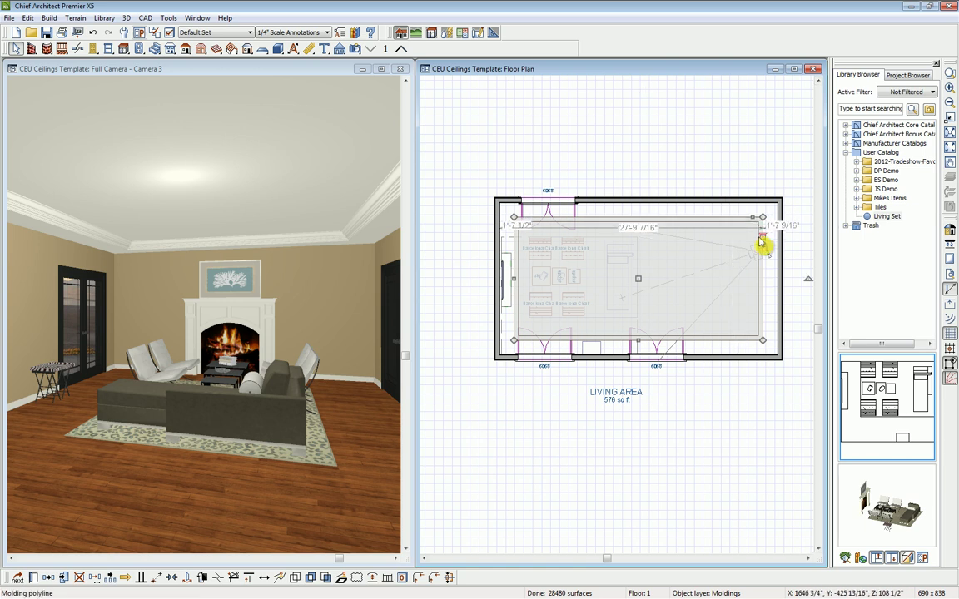
{"action": "left_click", "coordinate": [761, 242]}
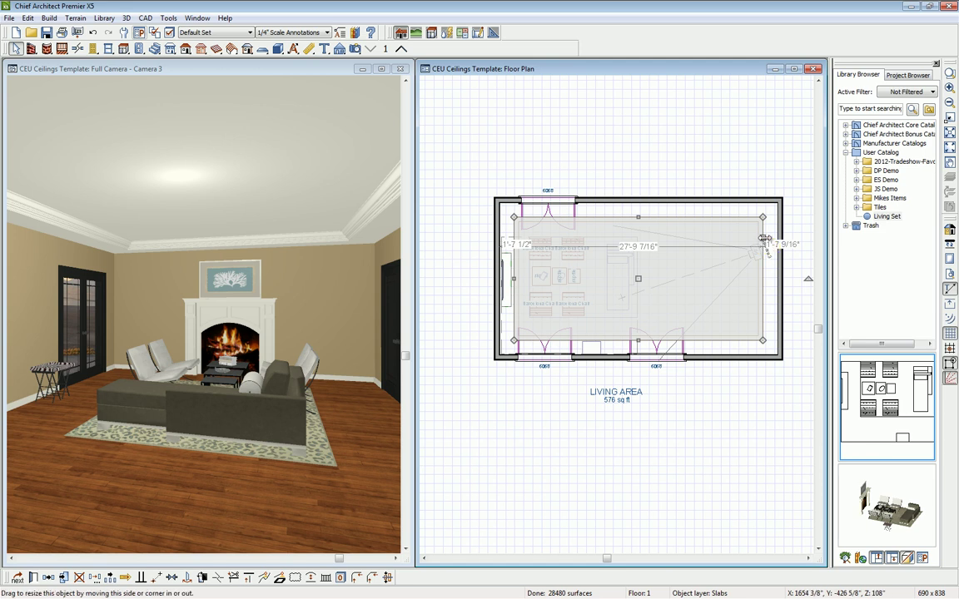
{"action": "left_click", "coordinate": [637, 250]}
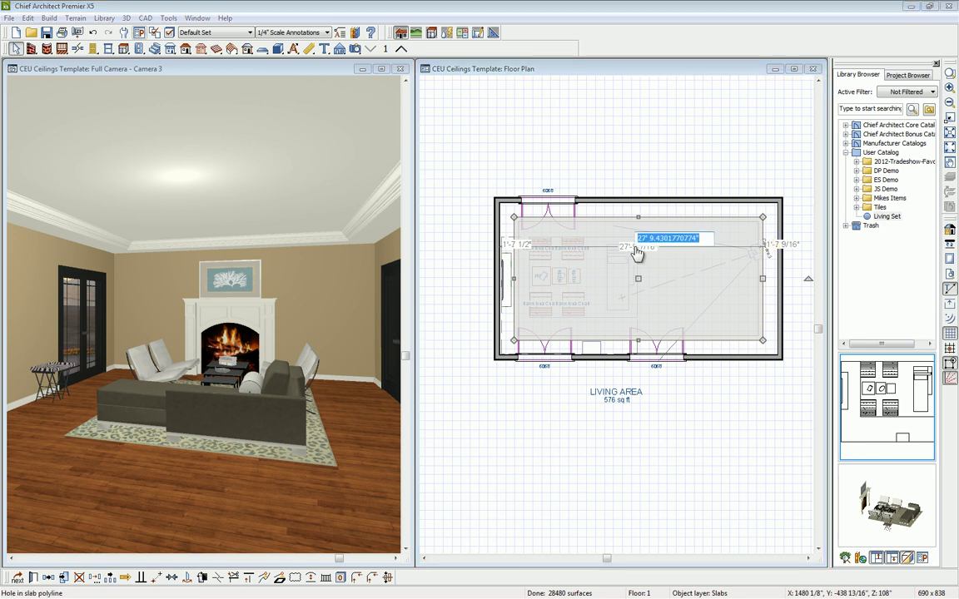
{"action": "type", "text": "7"}
{"action": "key", "text": "Return"}
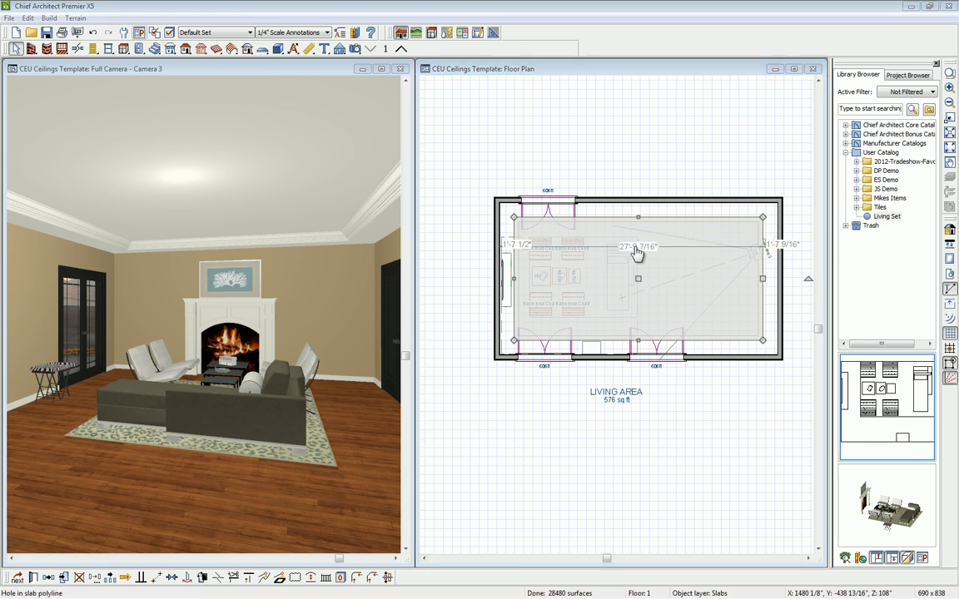
{"action": "left_click", "coordinate": [550, 218]}
{"action": "key", "text": "Tab"}
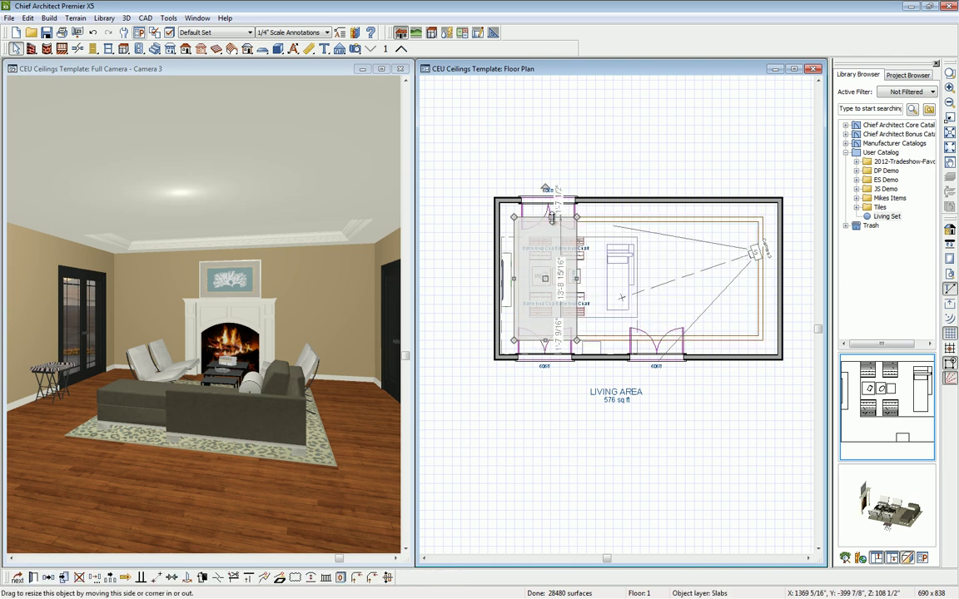
{"action": "left_click", "coordinate": [564, 285]}
{"action": "type", "text": "4"}
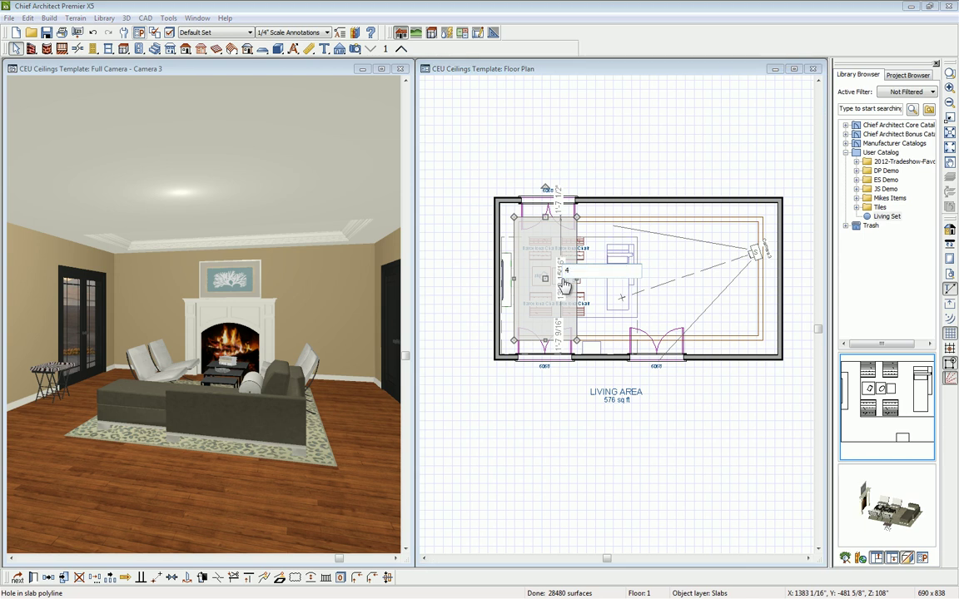
{"action": "key", "text": "Return"}
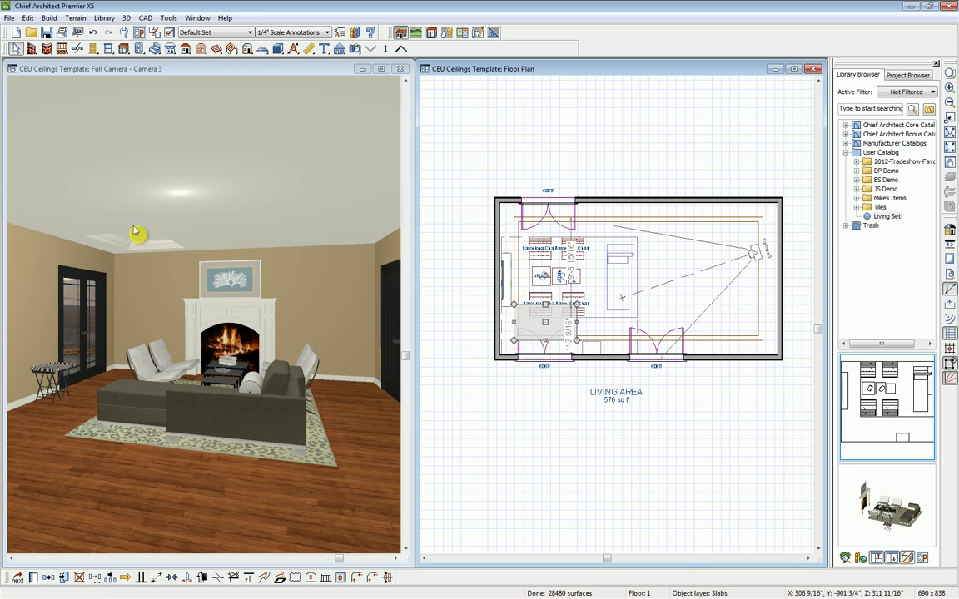
Shrink the crown molding polyline to fit the edges of the 7 ft by 4 ft slab hole
{"action": "left_click", "coordinate": [760, 307]}
{"action": "left_click_drag", "start_coordinate": [759, 306], "coordinate": [577, 307]}
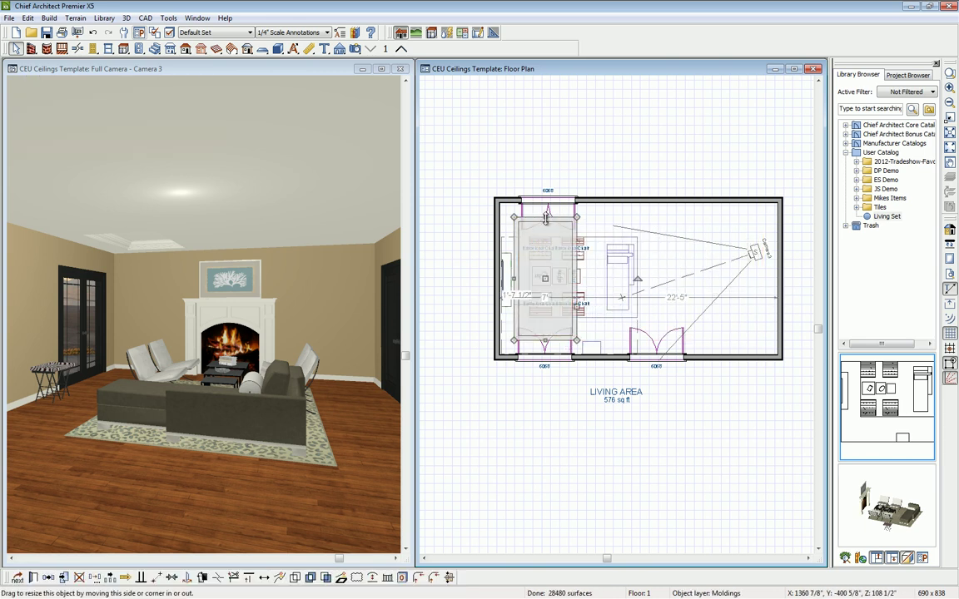
{"action": "left_click_drag", "start_coordinate": [545, 218], "coordinate": [546, 304]}
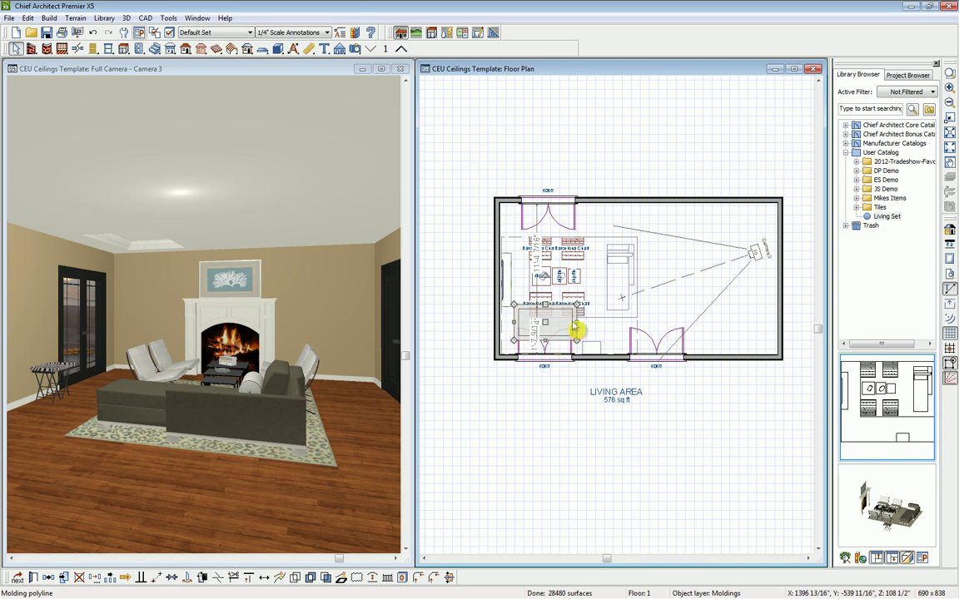
Reflect a copy of the slab hole and its crown molding polyline about the fireplace wall onto the opposite side of the room
{"action": "left_click", "coordinate": [510, 302]}
{"action": "left_click_drag", "start_coordinate": [510, 299], "coordinate": [584, 351]}
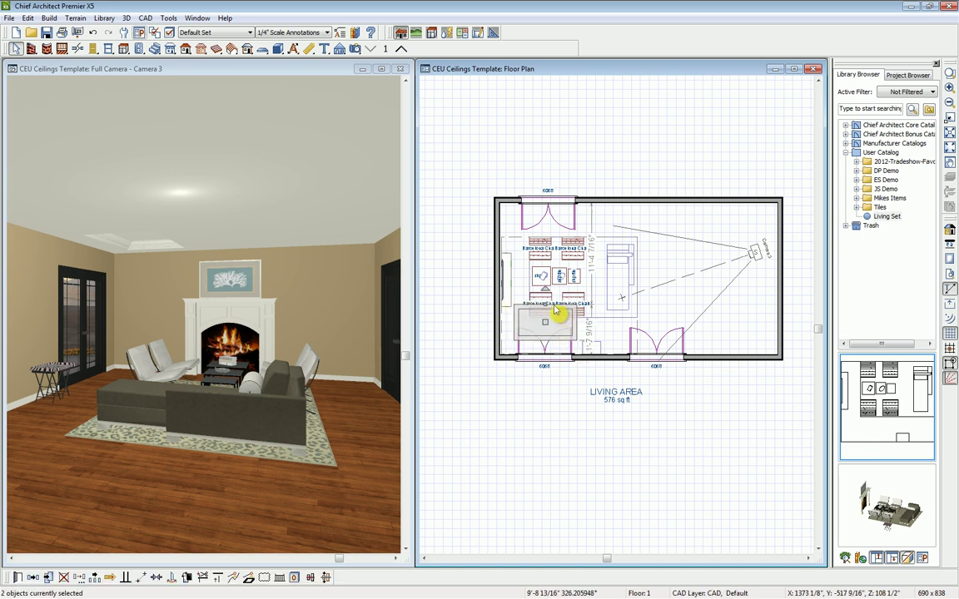
{"action": "left_click", "coordinate": [33, 578]}
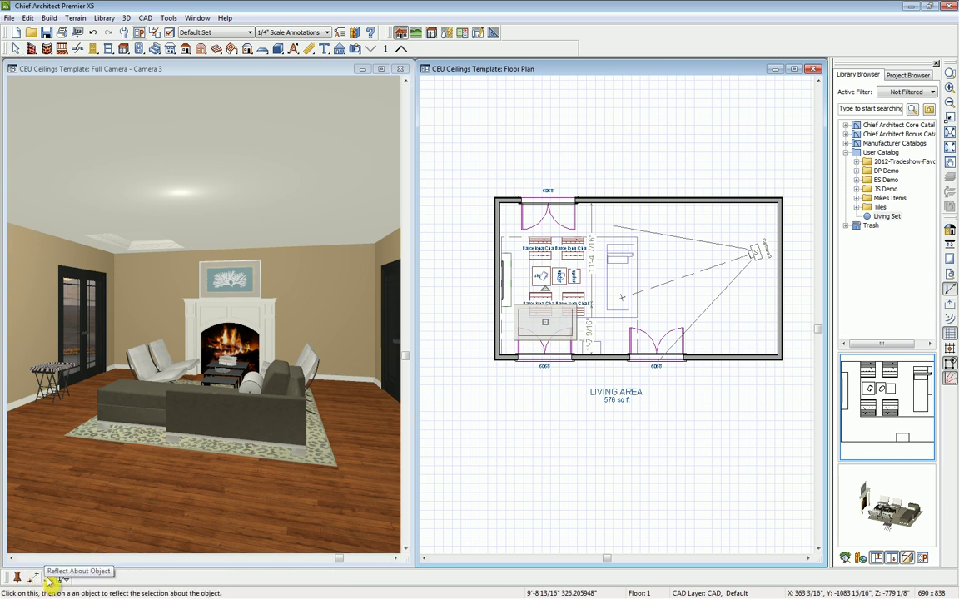
{"action": "left_click", "coordinate": [49, 579]}
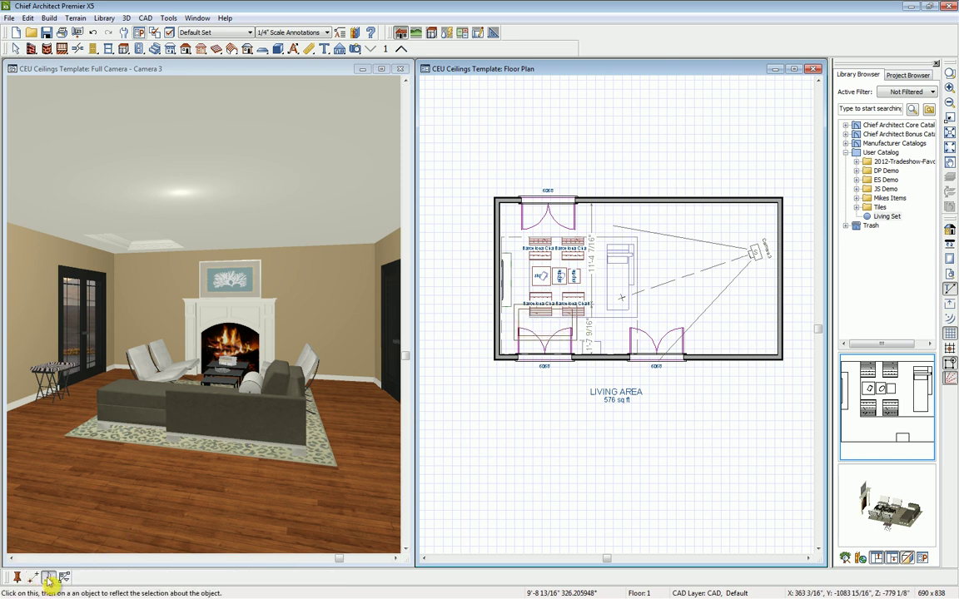
{"action": "left_click", "coordinate": [485, 281]}
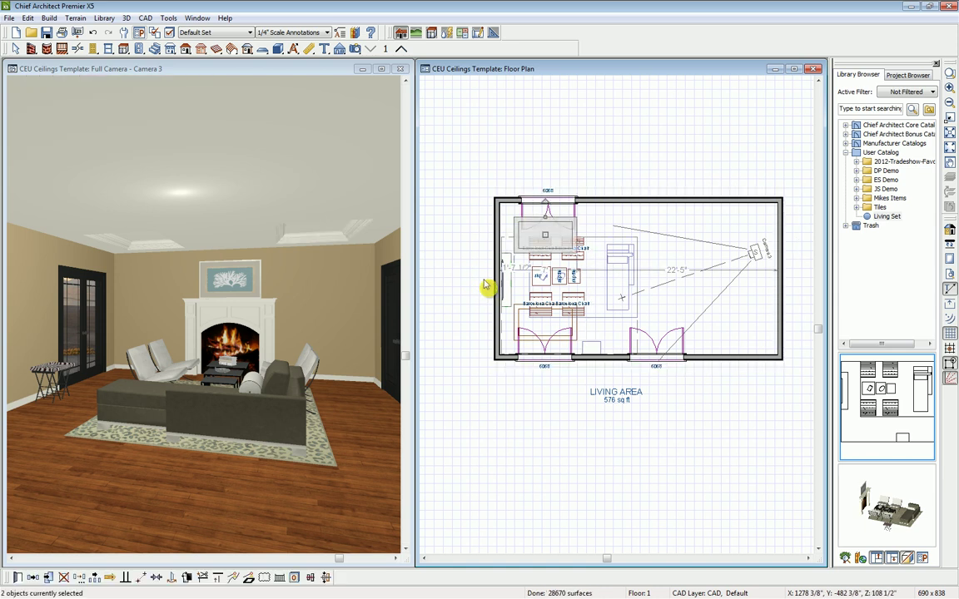
Copy the reflected slab hole and molding between the two existing openings and center the copy on the fireplace wall
{"action": "left_click", "coordinate": [511, 225]}
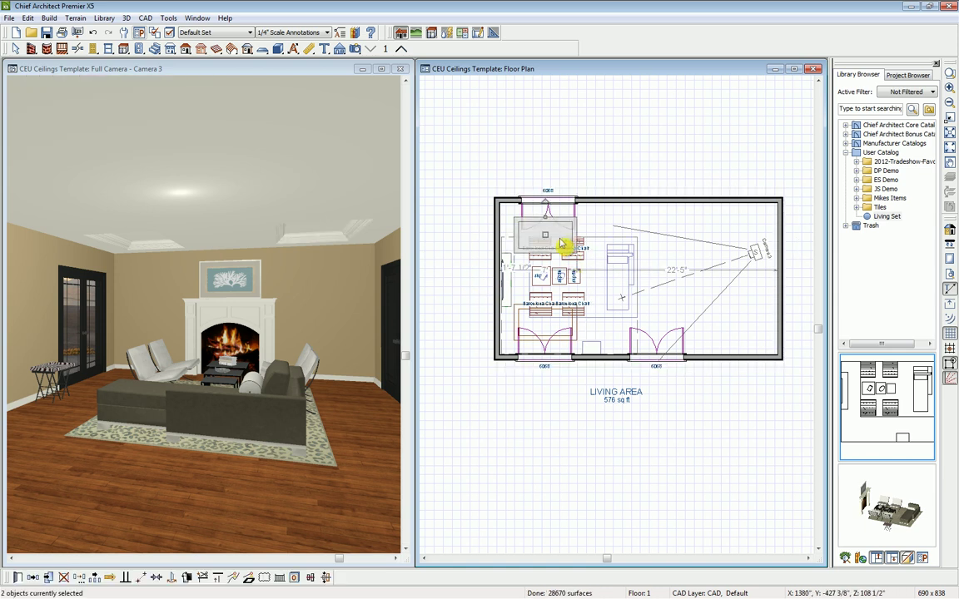
{"action": "left_click", "coordinate": [49, 579]}
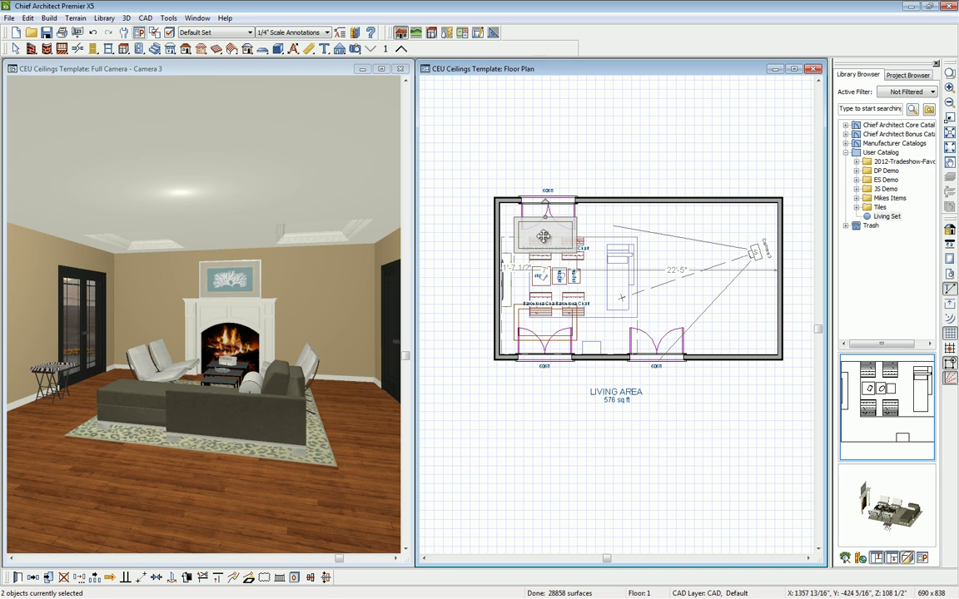
{"action": "left_click_drag", "start_coordinate": [543, 236], "coordinate": [545, 278]}
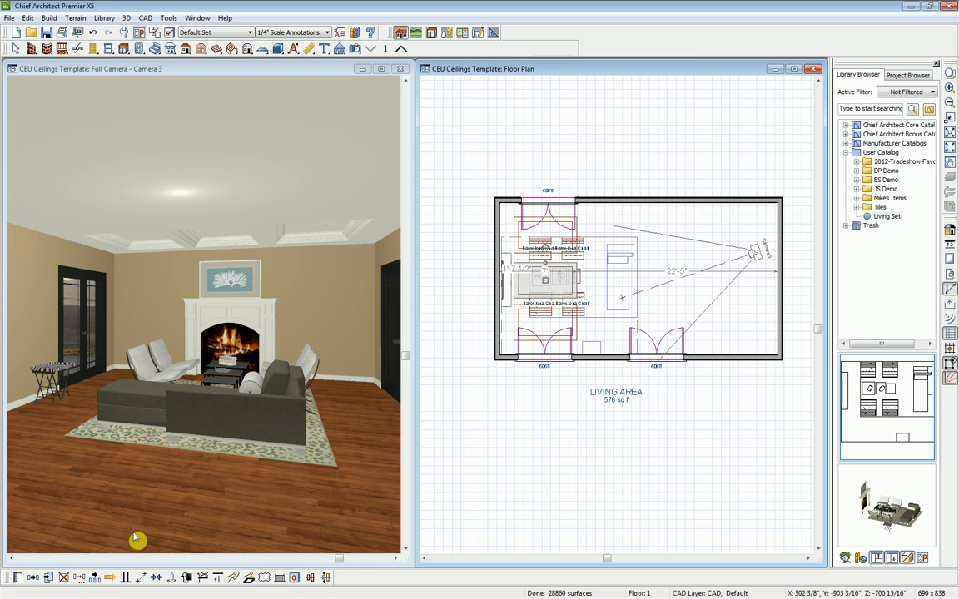
{"action": "left_click", "coordinate": [158, 579]}
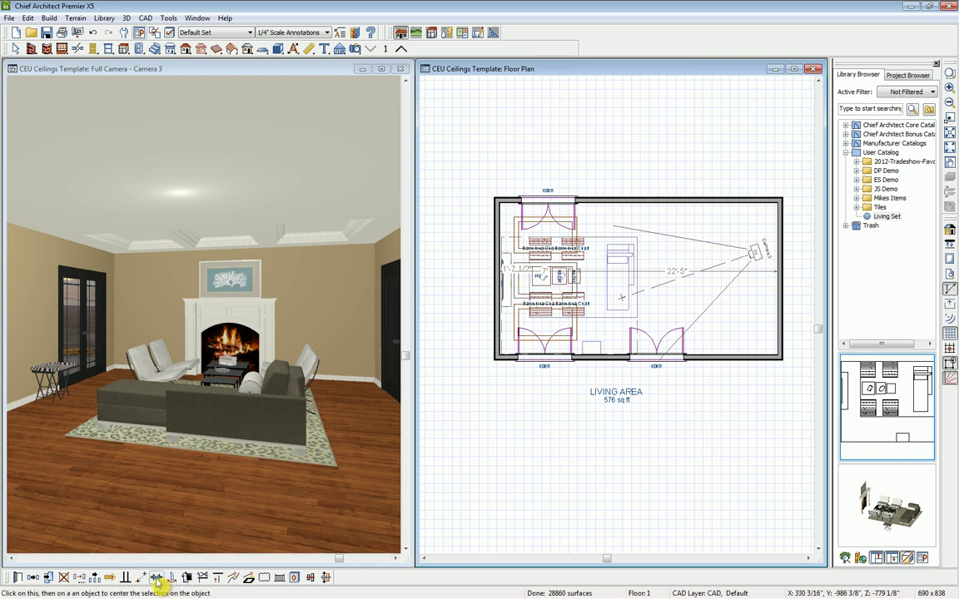
{"action": "left_click", "coordinate": [484, 284]}
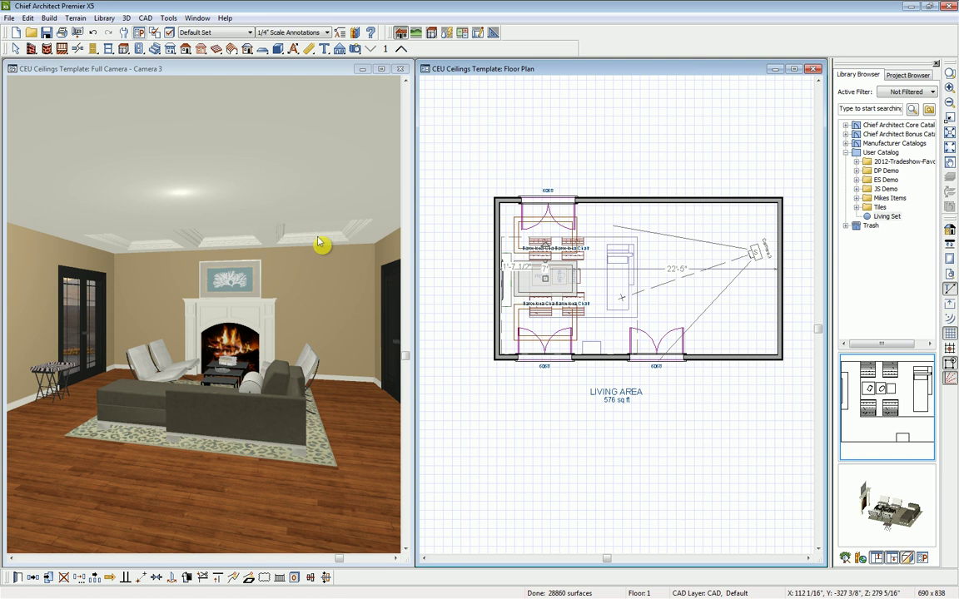
Multiple-copy the three slab holes and their moldings at a 9' offset along the room, adding two more rows away from the fireplace
{"action": "left_click_drag", "start_coordinate": [507, 213], "coordinate": [586, 354]}
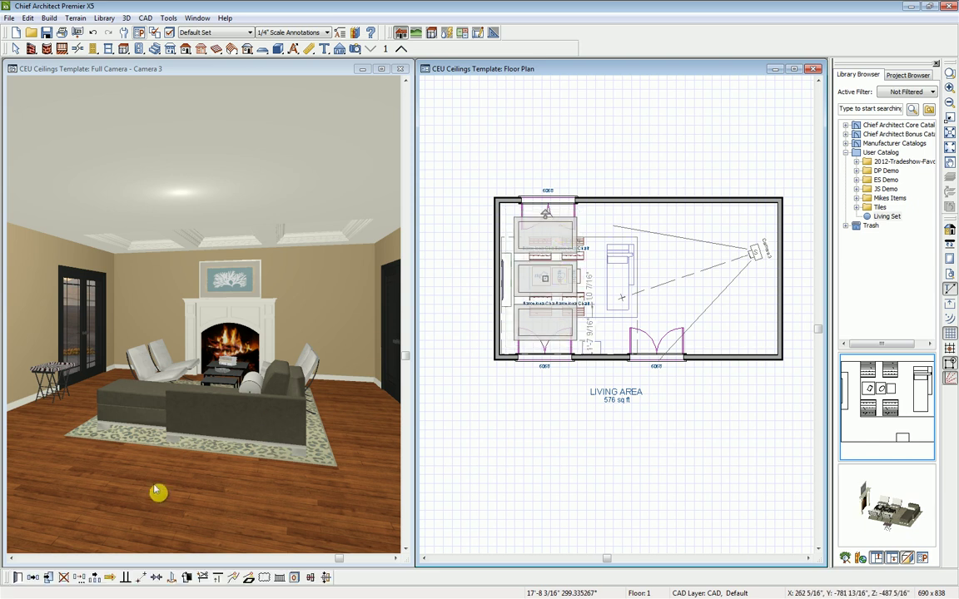
{"action": "left_click", "coordinate": [93, 578]}
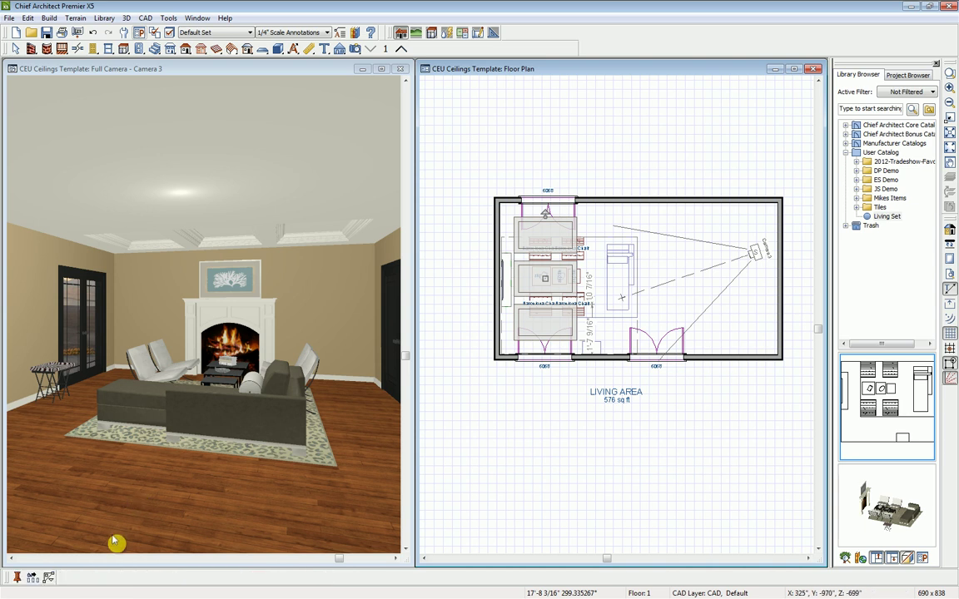
{"action": "left_click", "coordinate": [33, 578]}
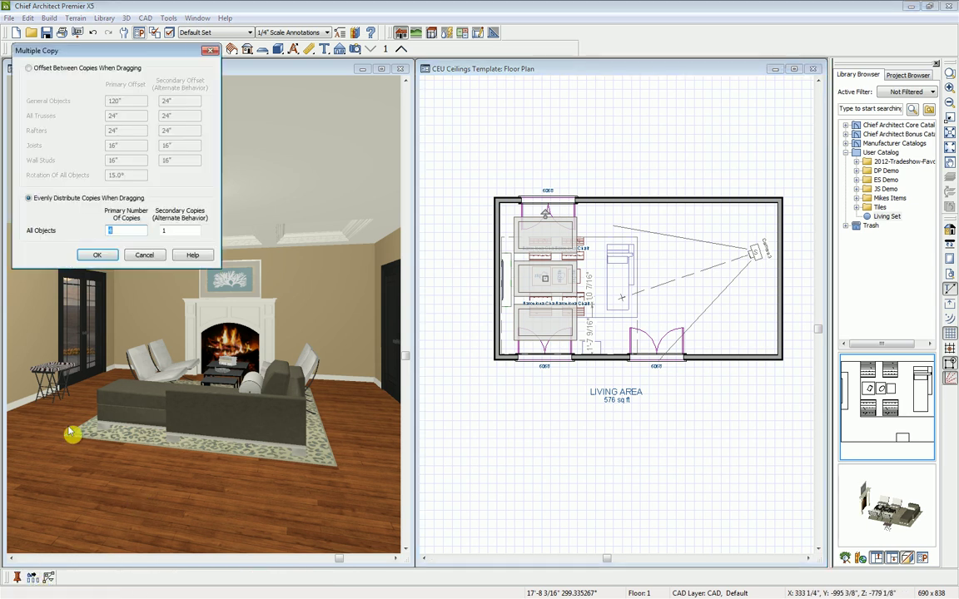
{"action": "left_click", "coordinate": [28, 68]}
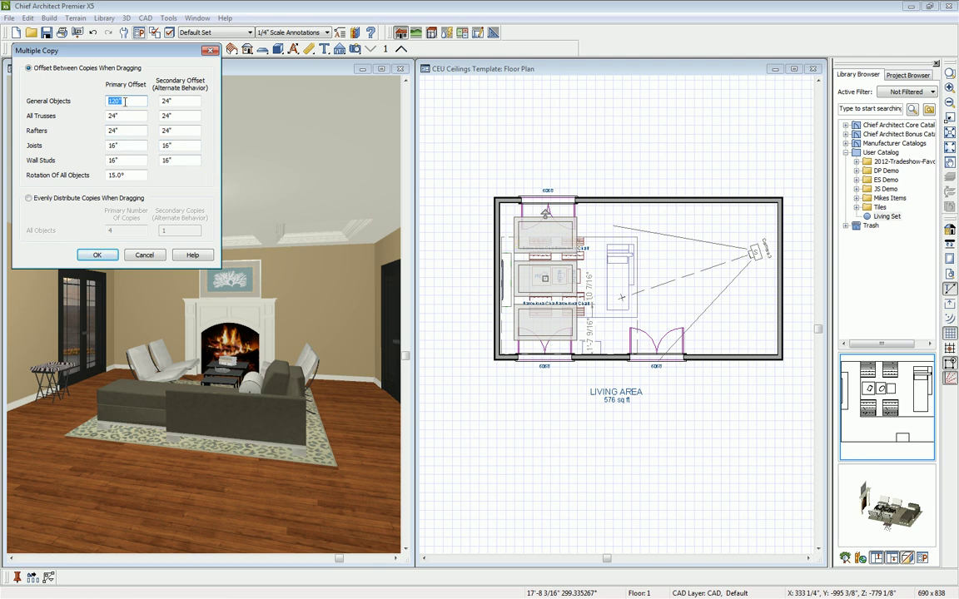
{"action": "type", "text": "9'"}
{"action": "key", "text": "Tab"}
{"action": "left_click", "coordinate": [98, 260]}
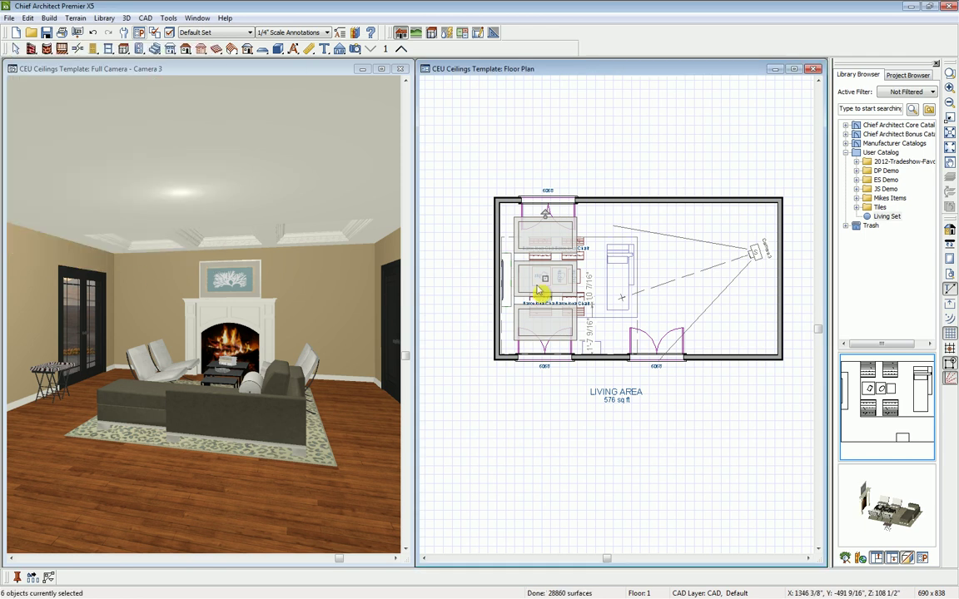
{"action": "left_click_drag", "start_coordinate": [545, 279], "coordinate": [708, 277]}
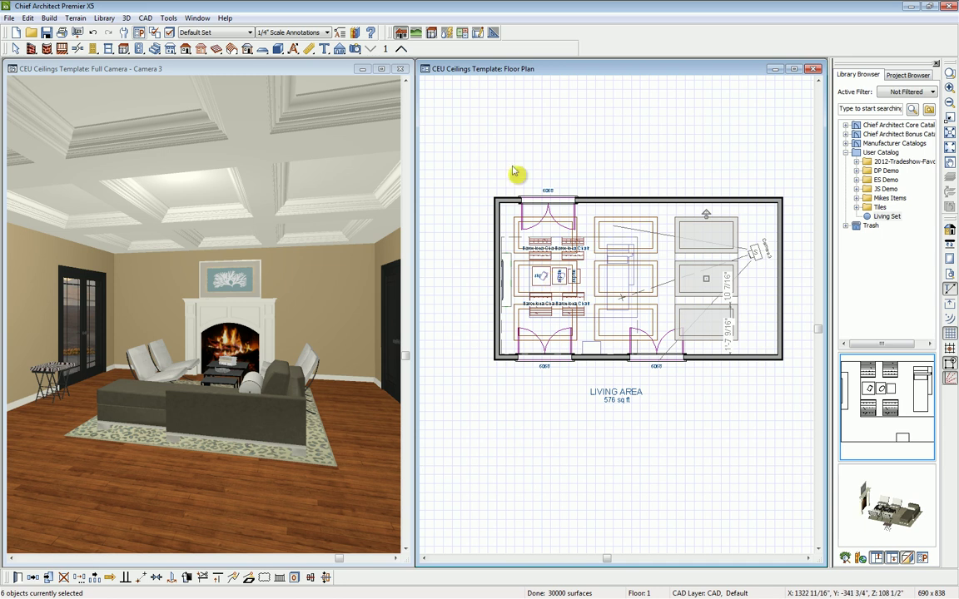
Sample the wall's Custom Tan material in the camera view and paint it onto the recessed ceiling inside the coffers
{"action": "left_click", "coordinate": [306, 72]}
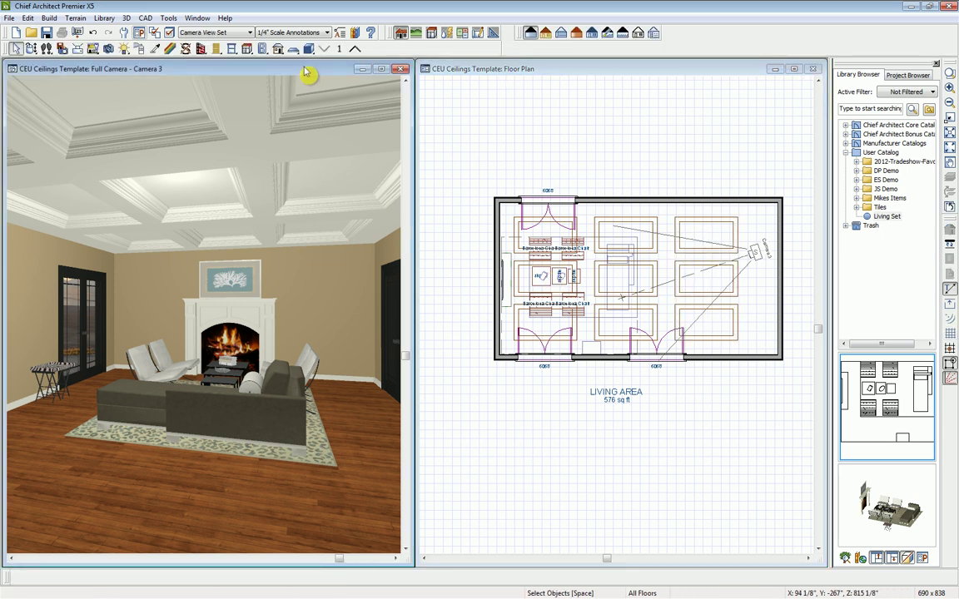
{"action": "left_click", "coordinate": [155, 48]}
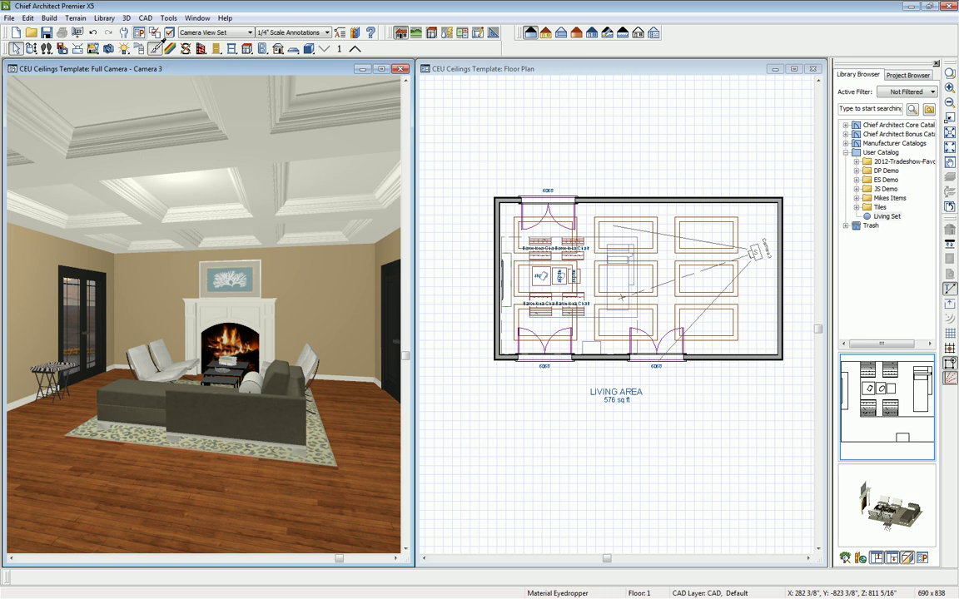
{"action": "left_click", "coordinate": [325, 308]}
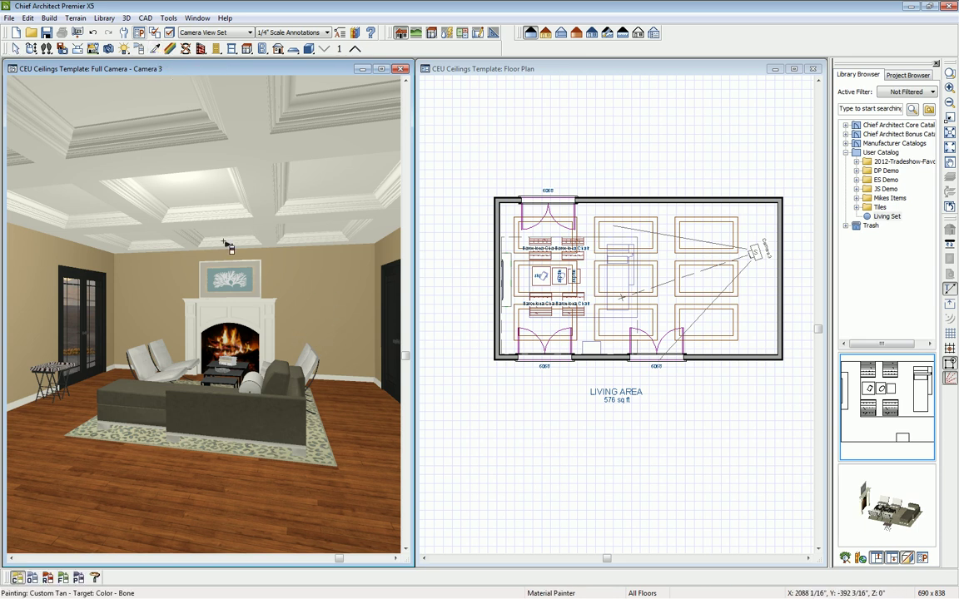
{"action": "left_click", "coordinate": [198, 198]}
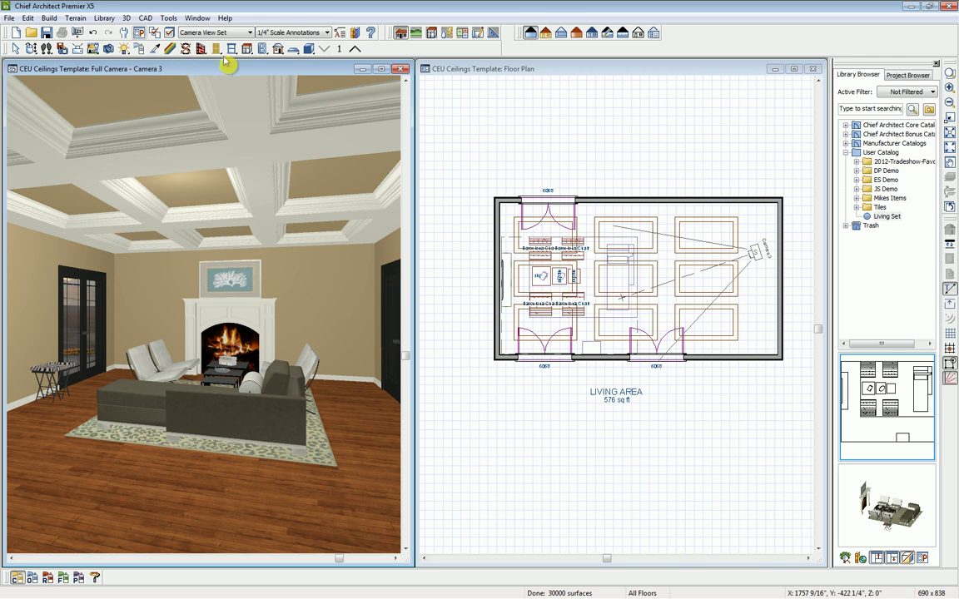
Place ceiling lights in the recessed panels of the middle row of coffers
{"action": "left_click", "coordinate": [263, 48]}
{"action": "left_click", "coordinate": [417, 49]}
{"action": "left_click", "coordinate": [198, 194]}
{"action": "left_click", "coordinate": [342, 181]}
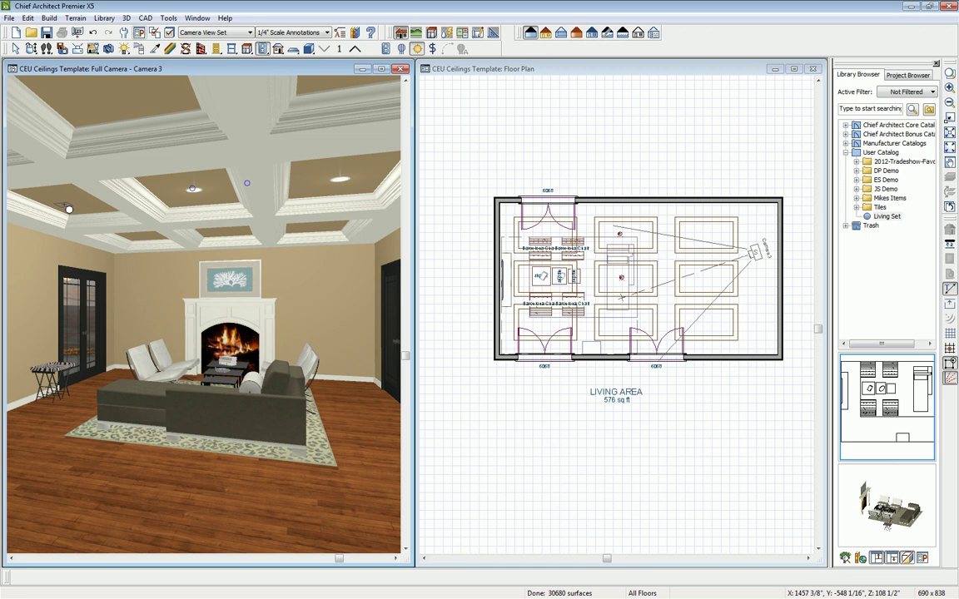
Maximize the camera view and orbit it to examine the coffered ceiling and the whole living room
{"action": "left_click", "coordinate": [381, 68]}
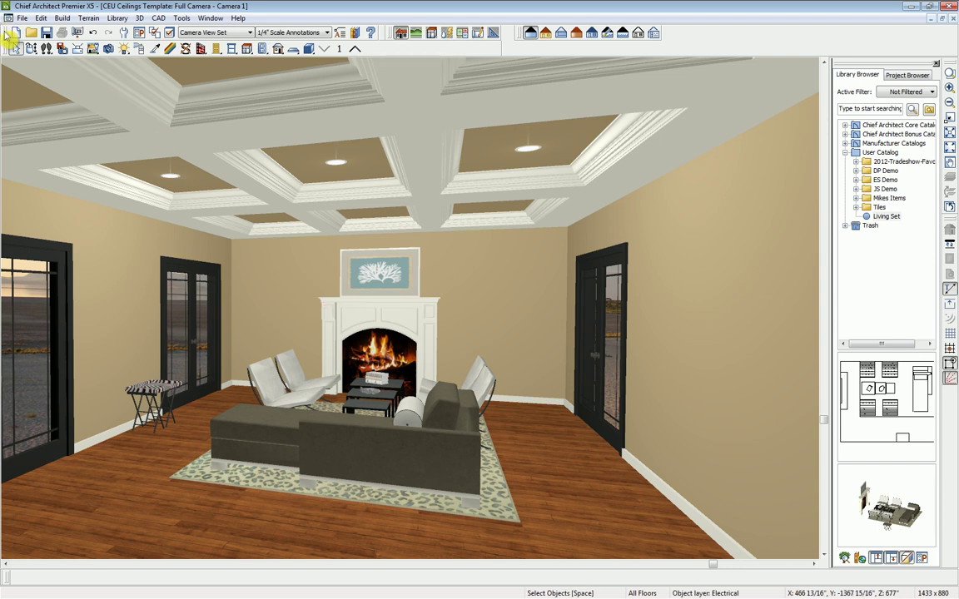
{"action": "left_click", "coordinate": [31, 49]}
{"action": "middle_click_drag", "start_coordinate": [294, 364], "coordinate": [369, 368]}
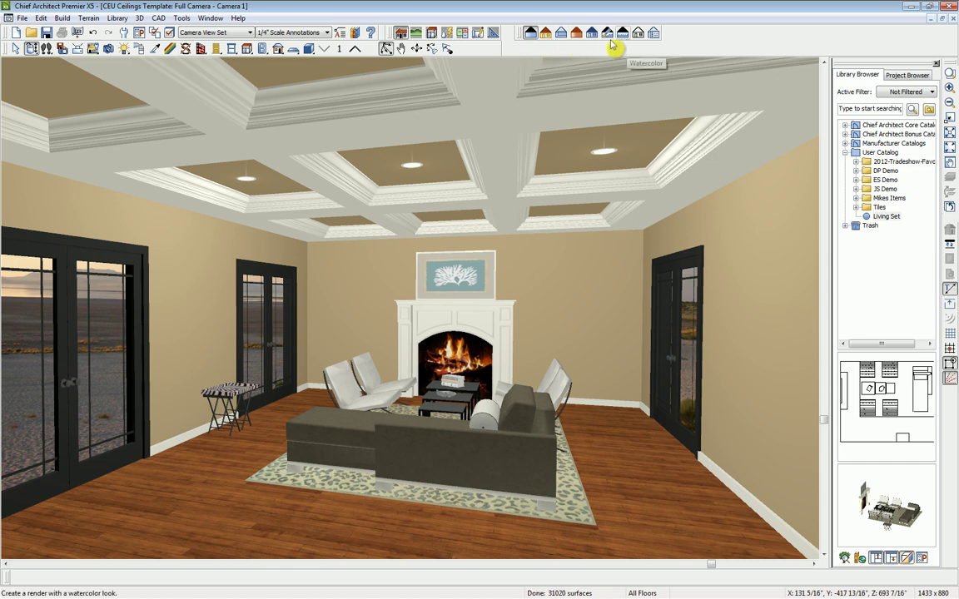
Compare the vector line rendering with the standard rendering, and switch to the ceiling styles composite image in Windows Photo Viewer
{"action": "left_click", "coordinate": [545, 37]}
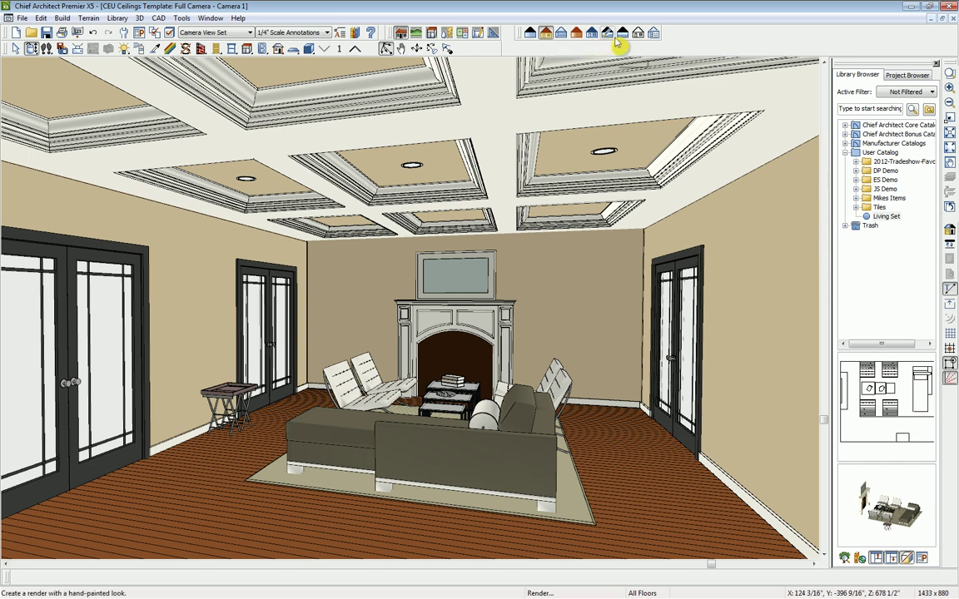
{"action": "left_click", "coordinate": [530, 37]}
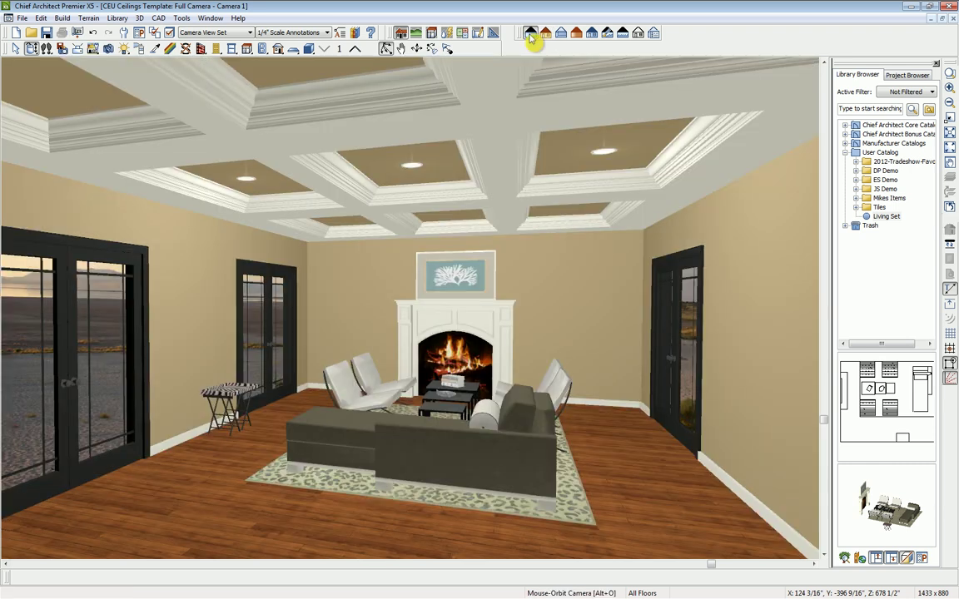
{"action": "key", "text": "alt+Tab"}
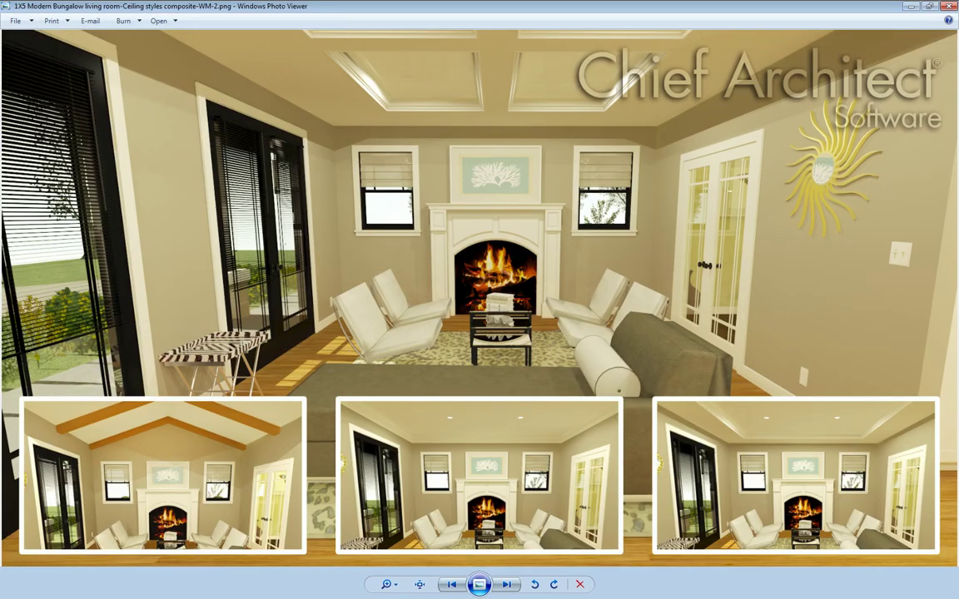